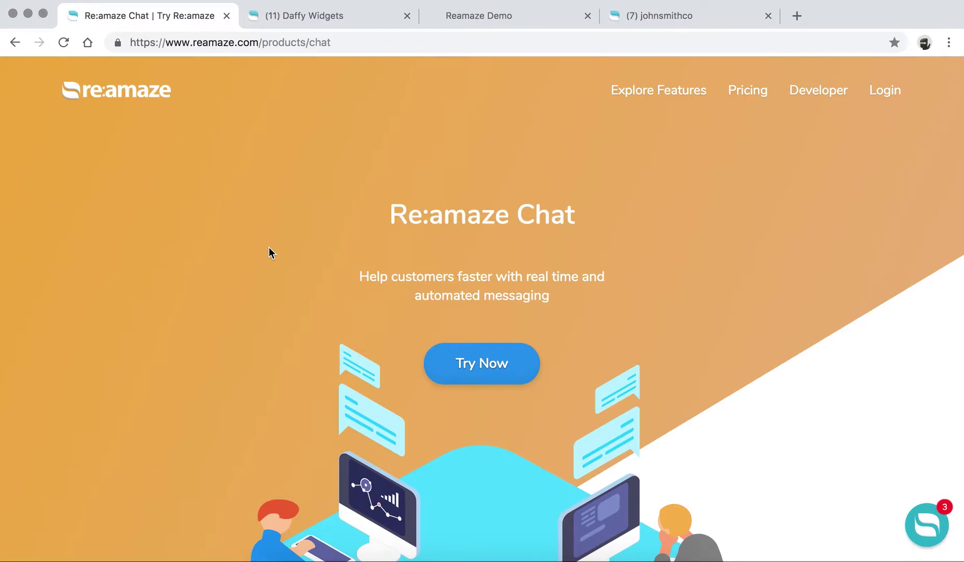
Step: Scroll the Chat product page past the hero and customer logos to the Cues feature section
{"action": "scroll", "coordinate": [269, 250], "scroll_direction": "down", "scroll_amount": 5}
{"action": "scroll", "coordinate": [269, 251], "scroll_direction": "down", "scroll_amount": 2}
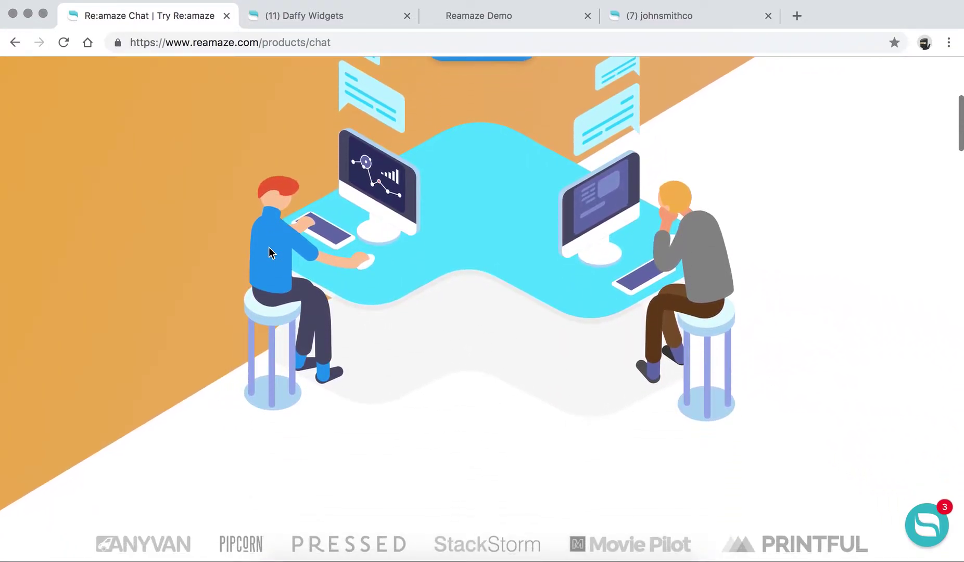
{"action": "scroll", "coordinate": [269, 251], "scroll_direction": "up", "scroll_amount": 2}
{"action": "scroll", "coordinate": [269, 251], "scroll_direction": "down", "scroll_amount": 1}
{"action": "scroll", "coordinate": [269, 252], "scroll_direction": "down", "scroll_amount": 6}
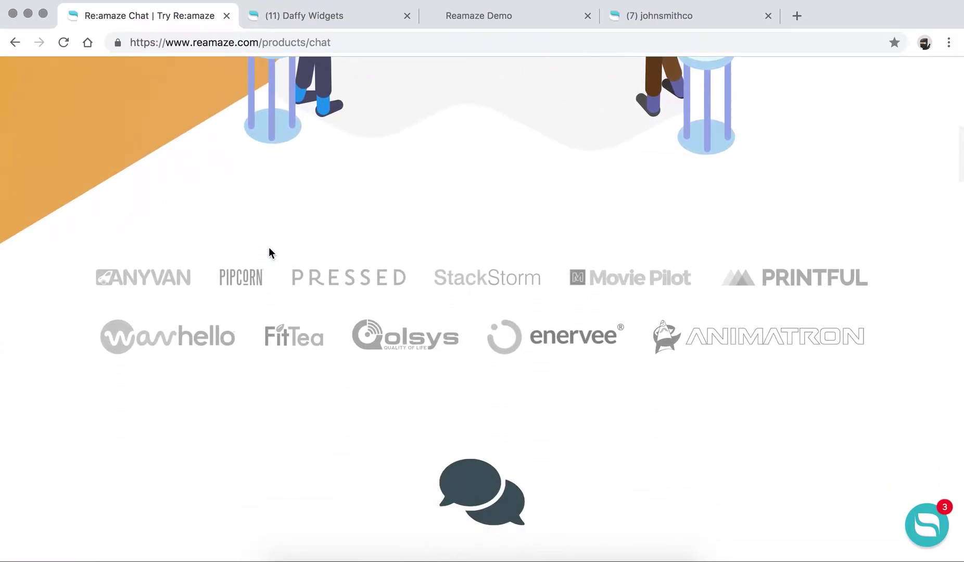
{"action": "scroll", "coordinate": [270, 249], "scroll_direction": "down", "scroll_amount": 2}
{"action": "scroll", "coordinate": [269, 251], "scroll_direction": "down", "scroll_amount": 9}
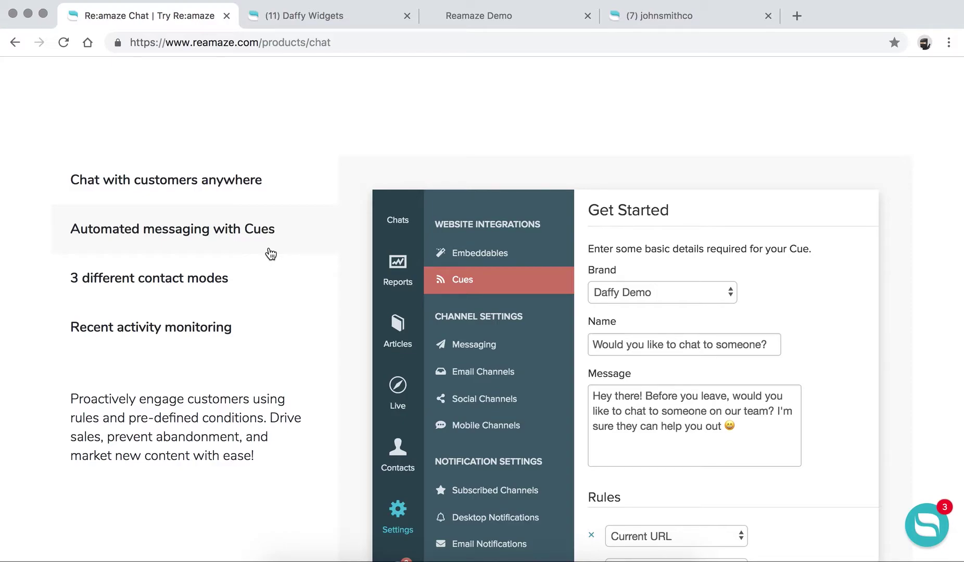
Step: Open 'Automated messaging with Cues', review its sample Cue screenshot, then scroll back up
{"action": "scroll", "coordinate": [270, 254], "scroll_direction": "down", "scroll_amount": 2}
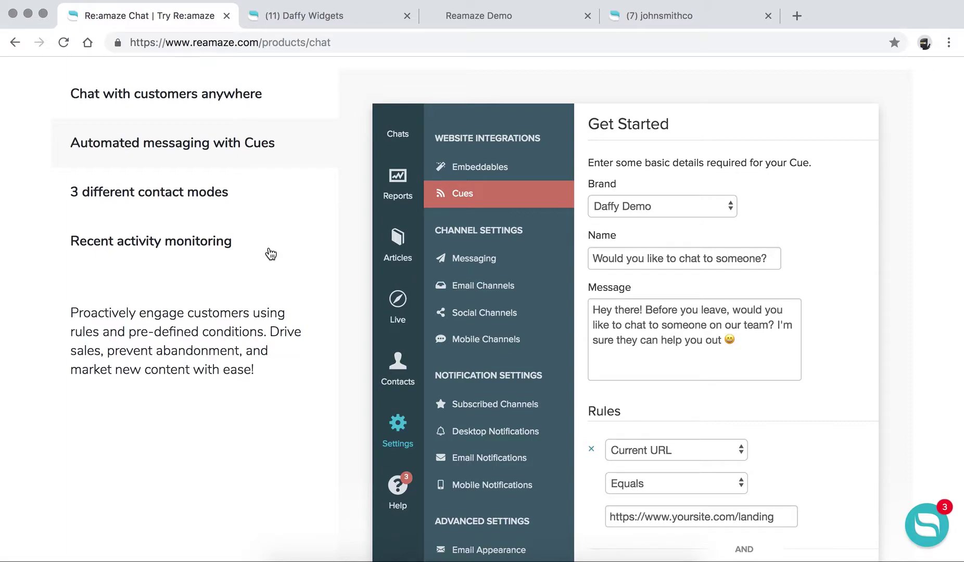
{"action": "left_click", "coordinate": [170, 147]}
{"action": "scroll", "coordinate": [171, 150], "scroll_direction": "down", "scroll_amount": 1}
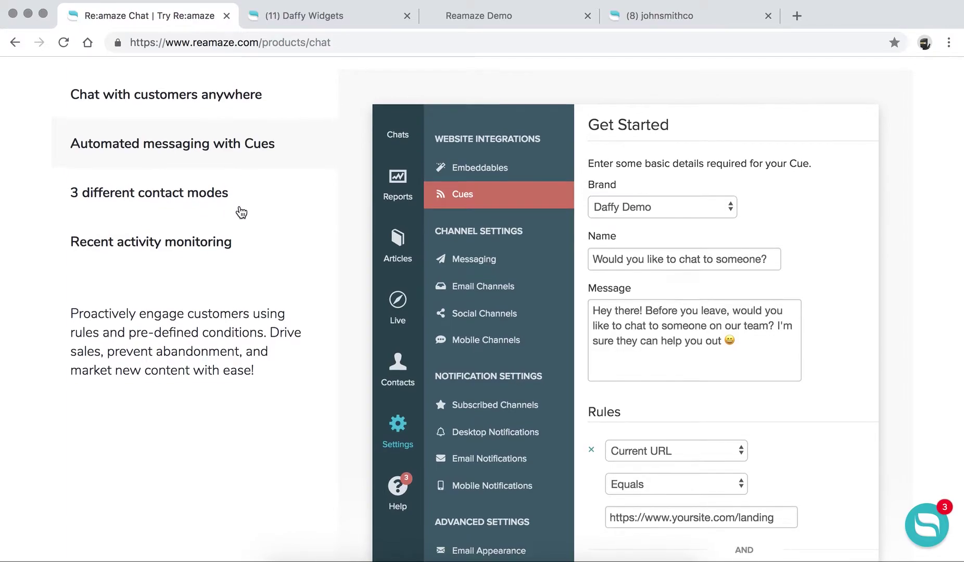
{"action": "scroll", "coordinate": [238, 209], "scroll_direction": "up", "scroll_amount": 1}
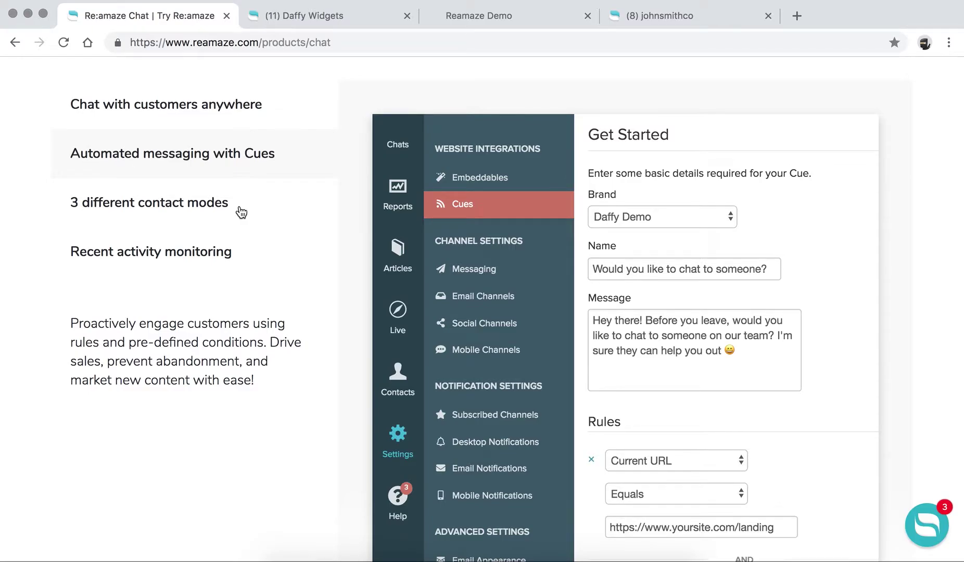
Step: Scroll past the Cues and 'Embeddable anywhere' sections to the chat feature checklist
{"action": "scroll", "coordinate": [241, 212], "scroll_direction": "up", "scroll_amount": 15}
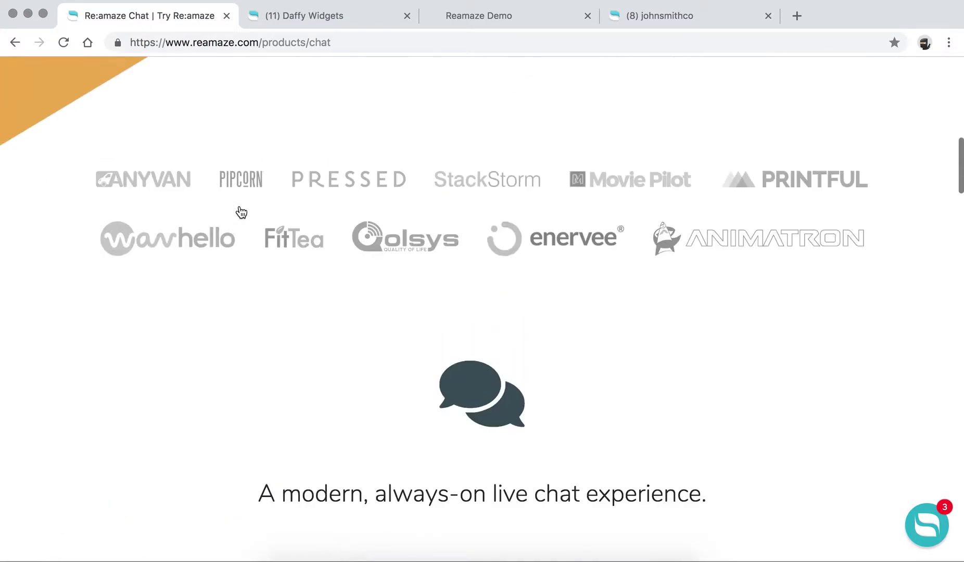
{"action": "scroll", "coordinate": [241, 212], "scroll_direction": "down", "scroll_amount": 8}
{"action": "scroll", "coordinate": [241, 212], "scroll_direction": "down", "scroll_amount": 10}
{"action": "scroll", "coordinate": [241, 212], "scroll_direction": "up", "scroll_amount": 5}
{"action": "scroll", "coordinate": [241, 212], "scroll_direction": "down", "scroll_amount": 1}
{"action": "scroll", "coordinate": [241, 212], "scroll_direction": "down", "scroll_amount": 15}
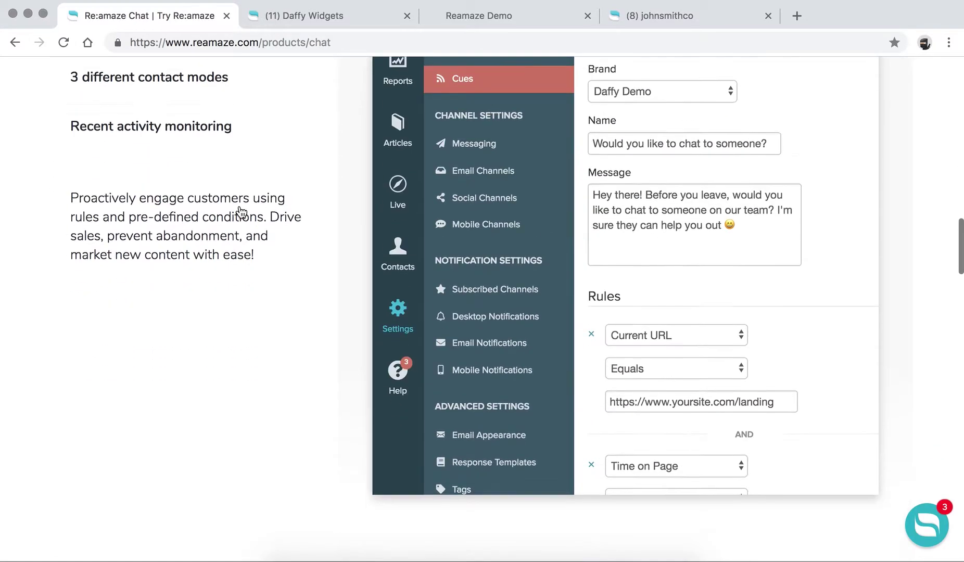
{"action": "scroll", "coordinate": [239, 206], "scroll_direction": "down", "scroll_amount": 6}
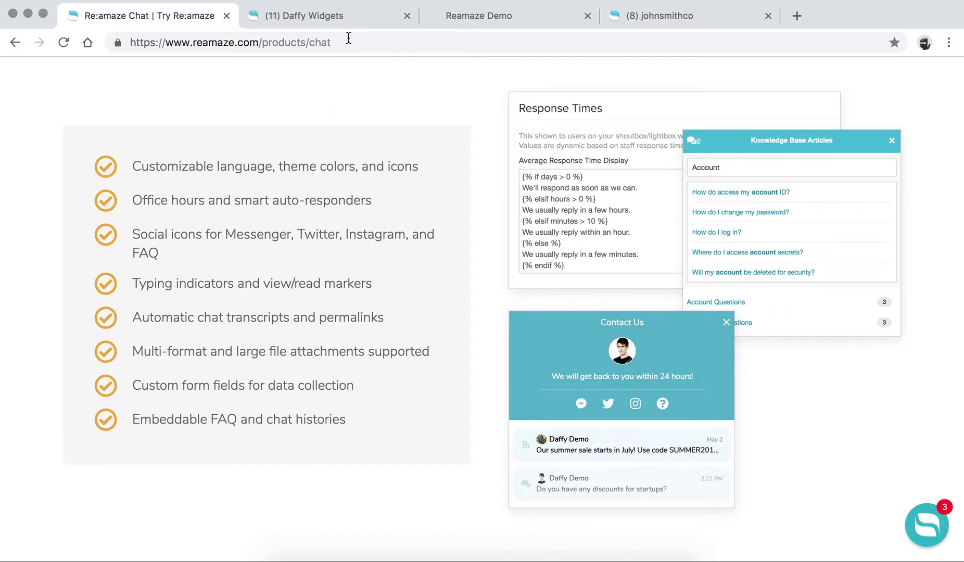
Step: Check the '(11) Daffy Widgets' admin inbox, then switch to the Reamaze Demo storefront tab
{"action": "left_click", "coordinate": [361, 21]}
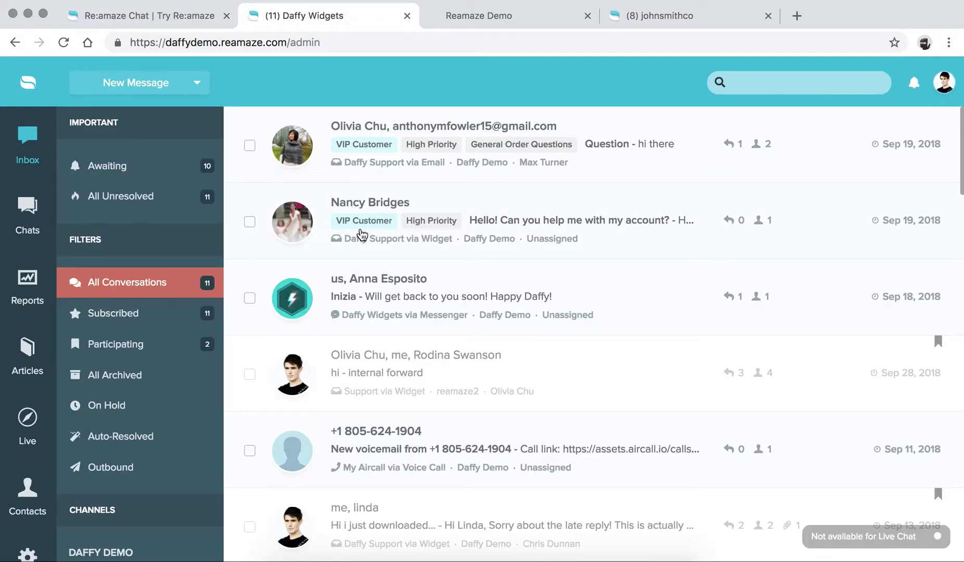
{"action": "left_click", "coordinate": [484, 19]}
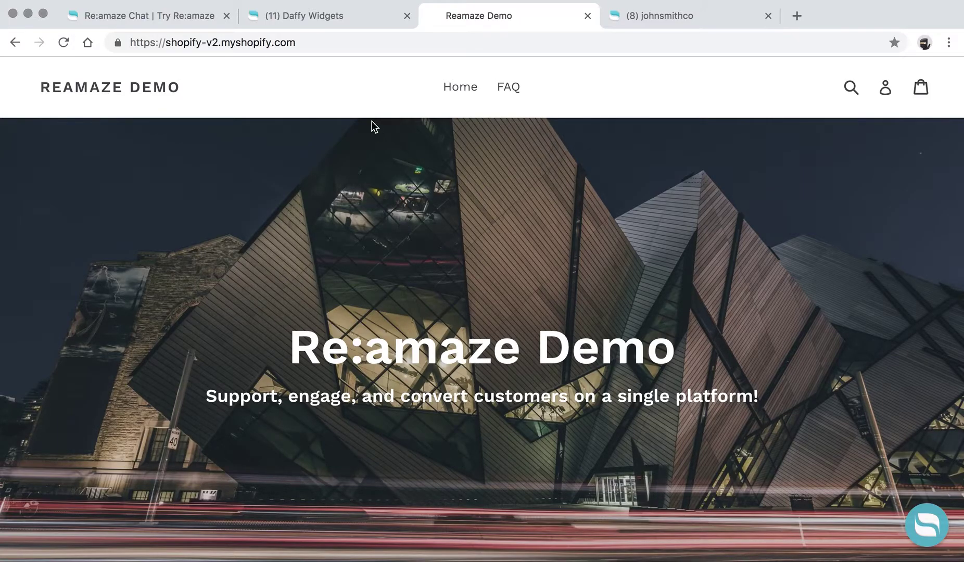
Step: Return to the Daffy Widgets admin and open Settings to the Brands list
{"action": "left_click", "coordinate": [345, 18]}
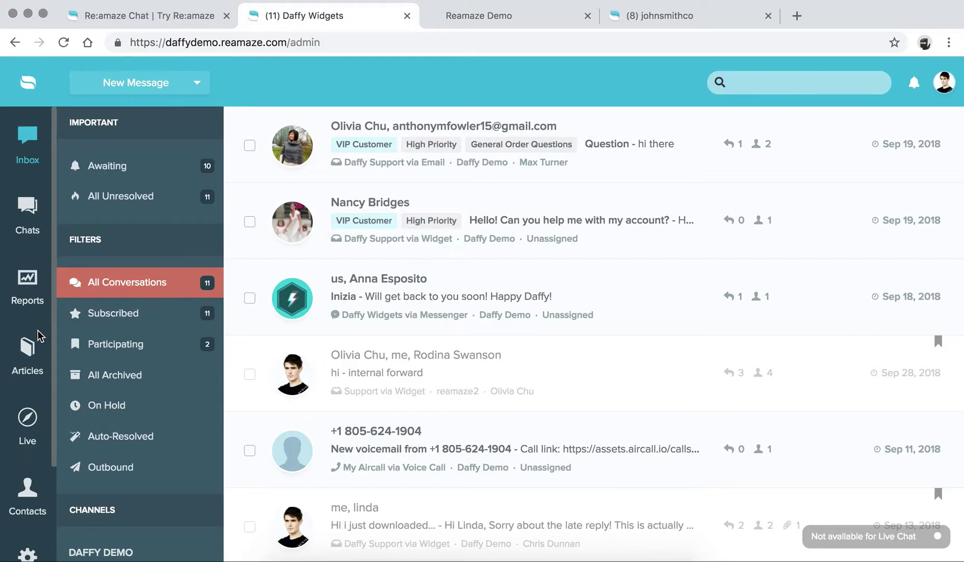
{"action": "scroll", "coordinate": [33, 364], "scroll_direction": "down", "scroll_amount": 2}
{"action": "left_click", "coordinate": [29, 481]}
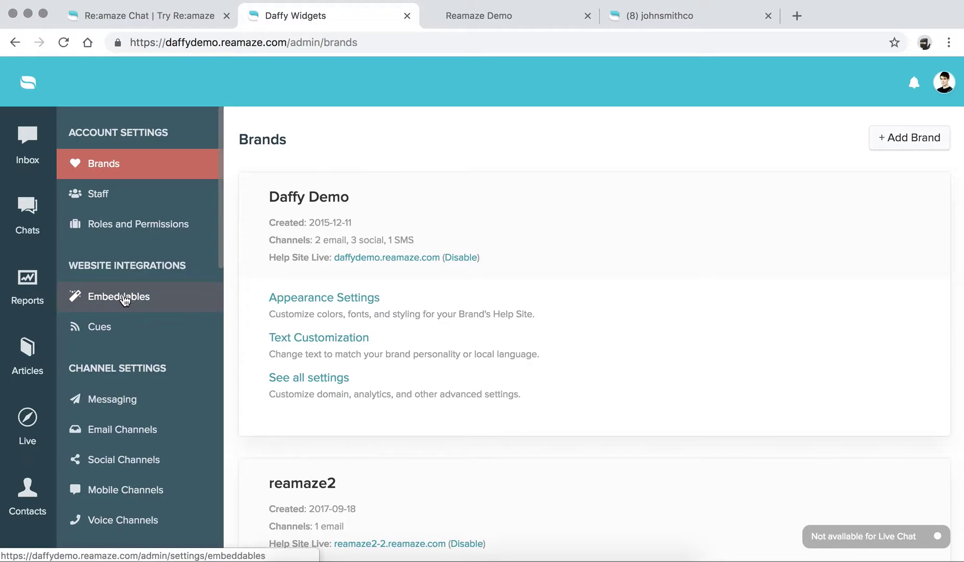
Step: Go to Embeddables under Website Integrations and start a new embeddable
{"action": "left_click", "coordinate": [124, 297]}
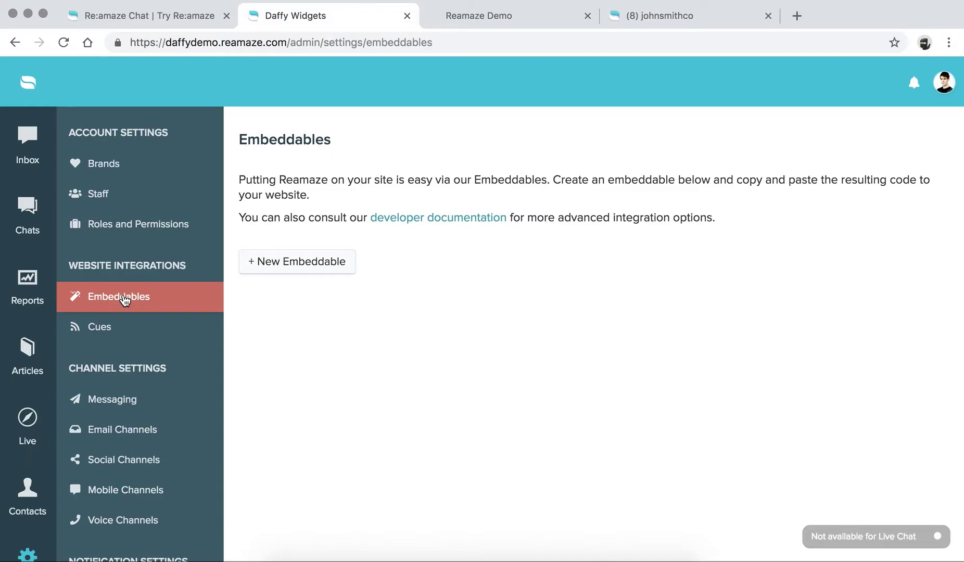
{"action": "left_click", "coordinate": [301, 261]}
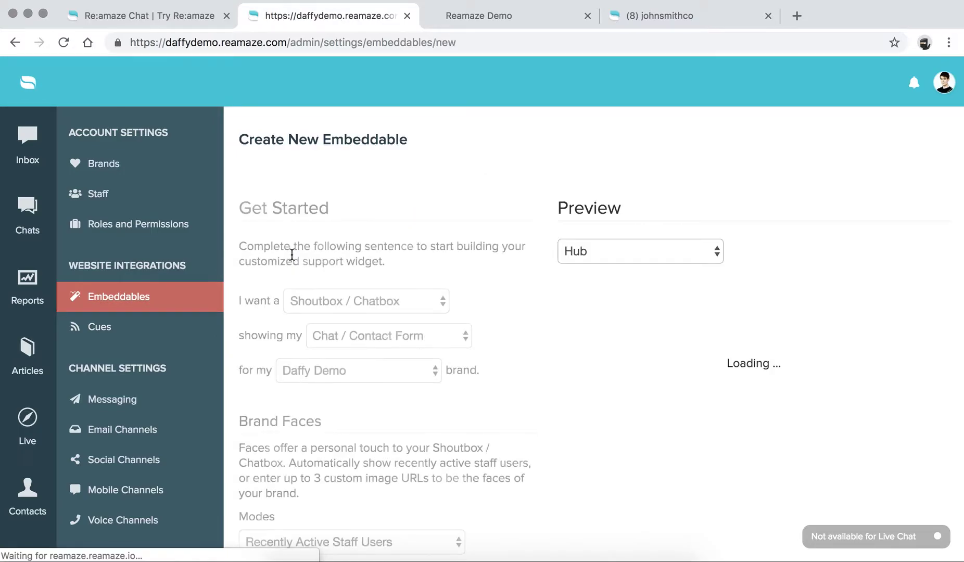
Step: Check the brand dropdown and keep Daffy Demo as the widget's brand
{"action": "scroll", "coordinate": [291, 254], "scroll_direction": "down", "scroll_amount": 5}
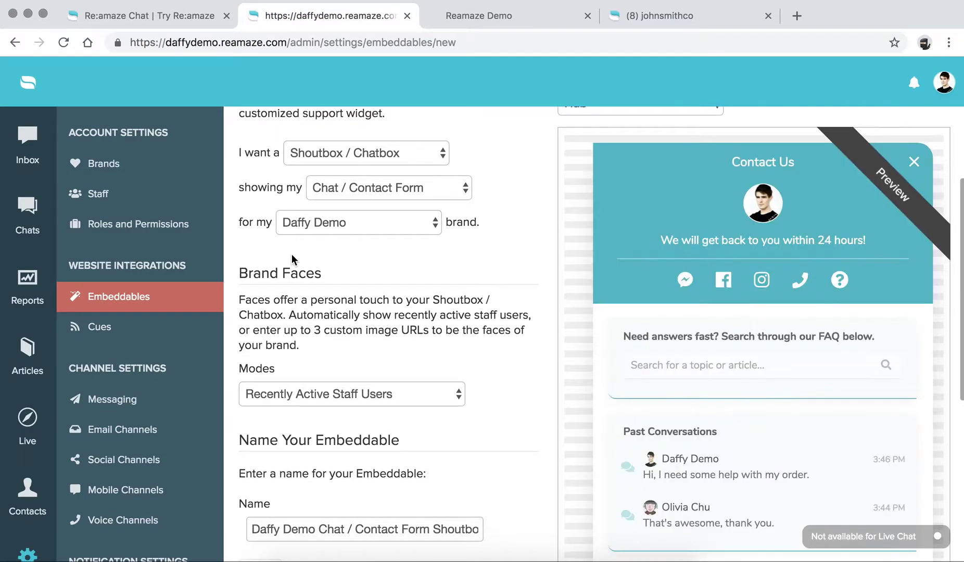
{"action": "scroll", "coordinate": [292, 254], "scroll_direction": "down", "scroll_amount": 1}
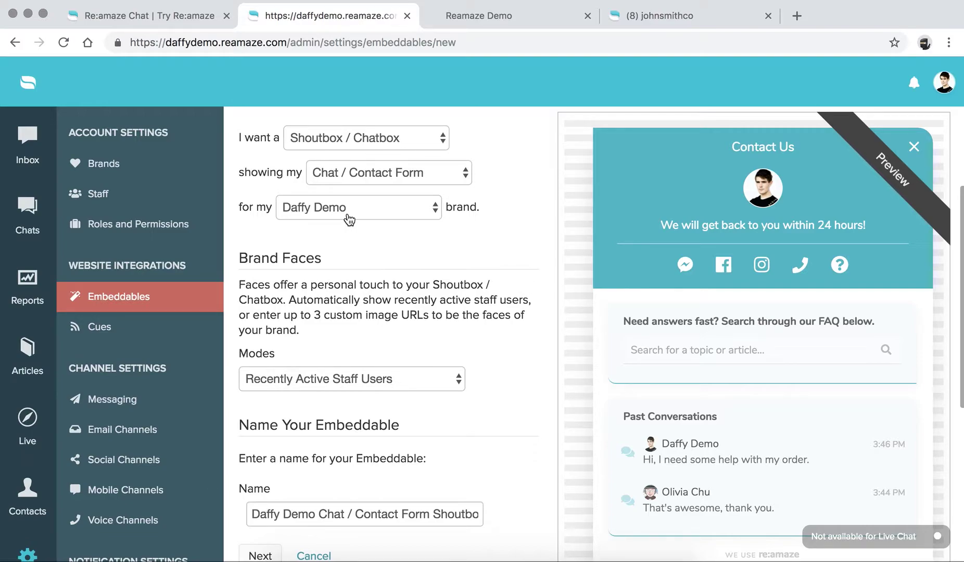
{"action": "left_click", "coordinate": [348, 218]}
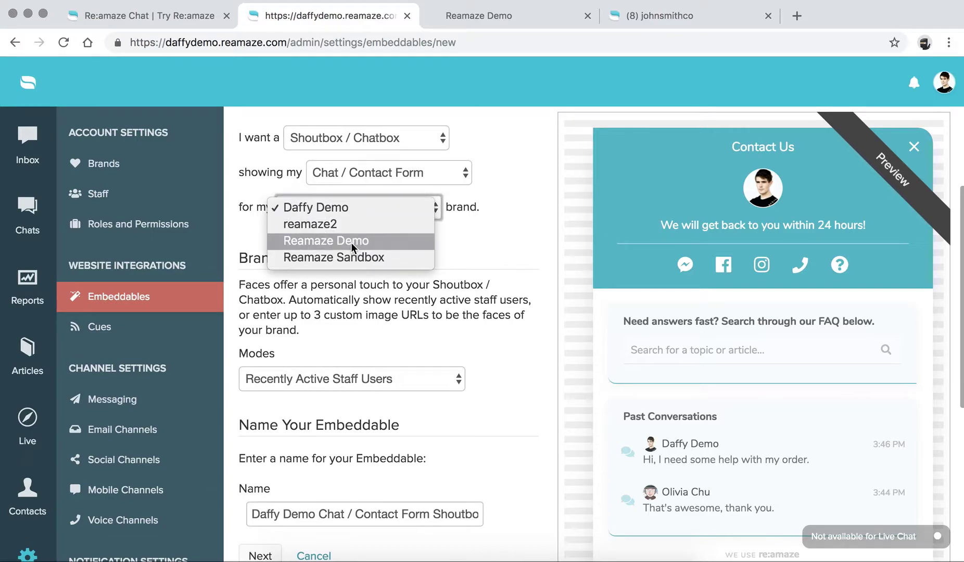
{"action": "left_click", "coordinate": [473, 103]}
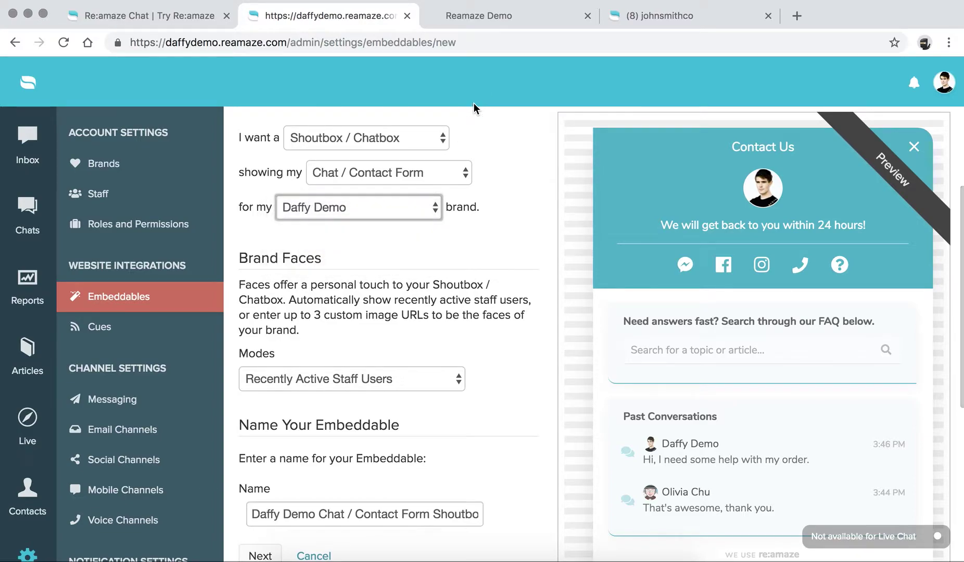
{"action": "left_click", "coordinate": [502, 91]}
Step: Keep recently active staff as the displayed faces and continue to shoutbox customization
{"action": "scroll", "coordinate": [422, 258], "scroll_direction": "down", "scroll_amount": 3}
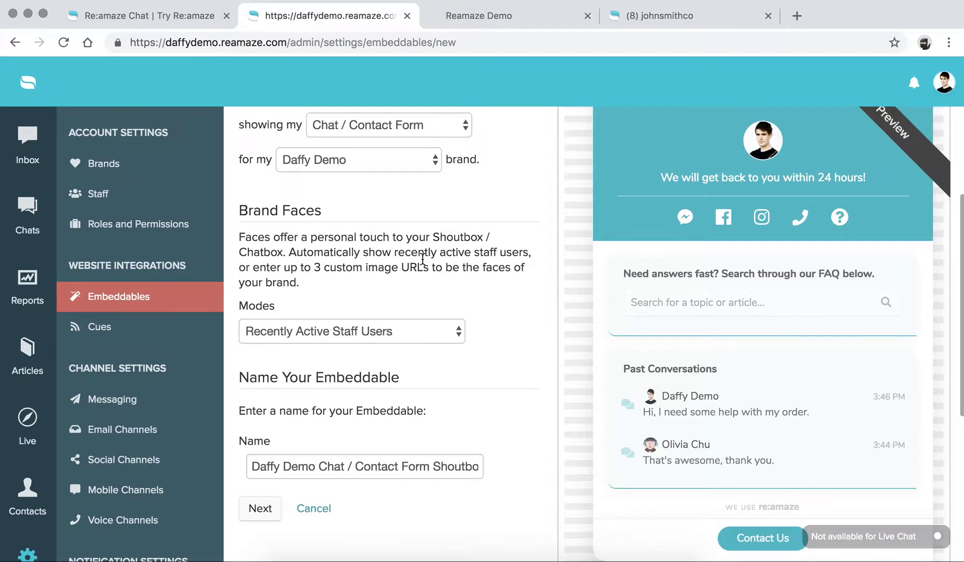
{"action": "scroll", "coordinate": [463, 288], "scroll_direction": "down", "scroll_amount": 3}
{"action": "scroll", "coordinate": [334, 288], "scroll_direction": "up", "scroll_amount": 2}
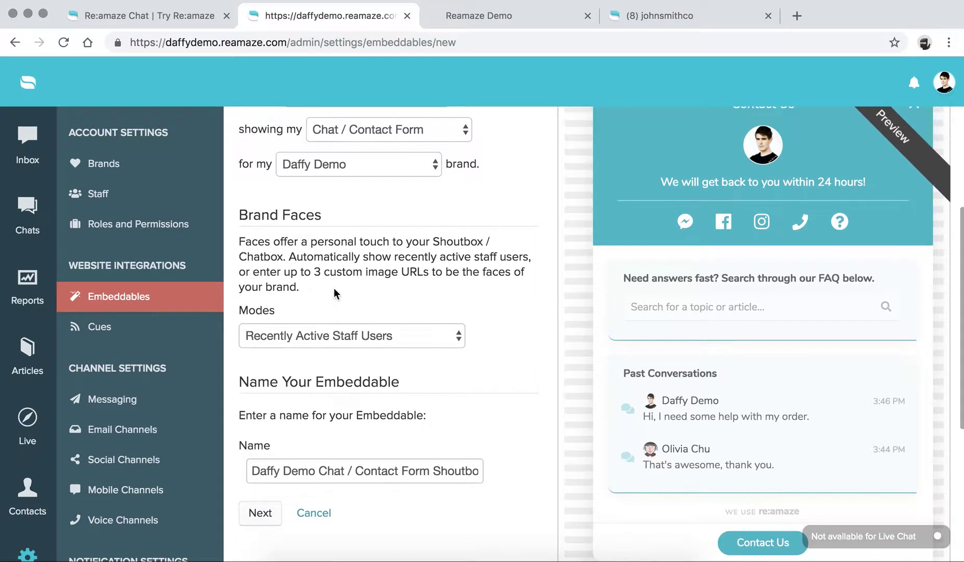
{"action": "left_click", "coordinate": [346, 344]}
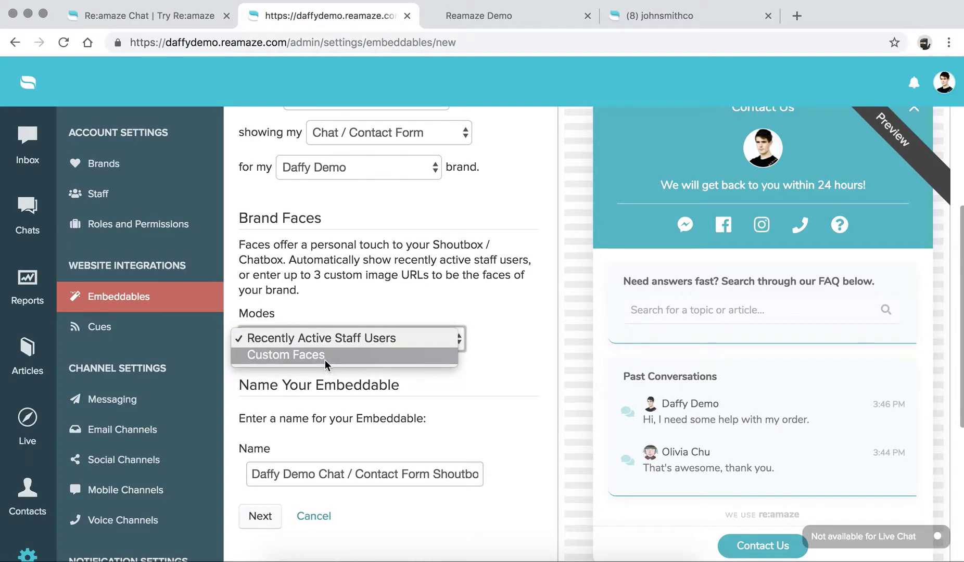
{"action": "left_click", "coordinate": [323, 338]}
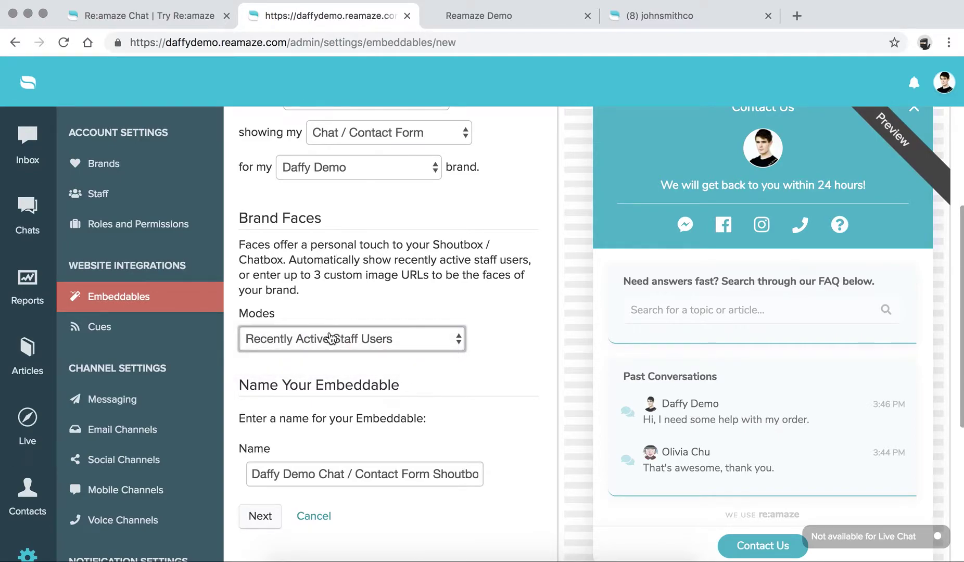
{"action": "scroll", "coordinate": [328, 339], "scroll_direction": "down", "scroll_amount": 3}
{"action": "scroll", "coordinate": [332, 339], "scroll_direction": "down", "scroll_amount": 1}
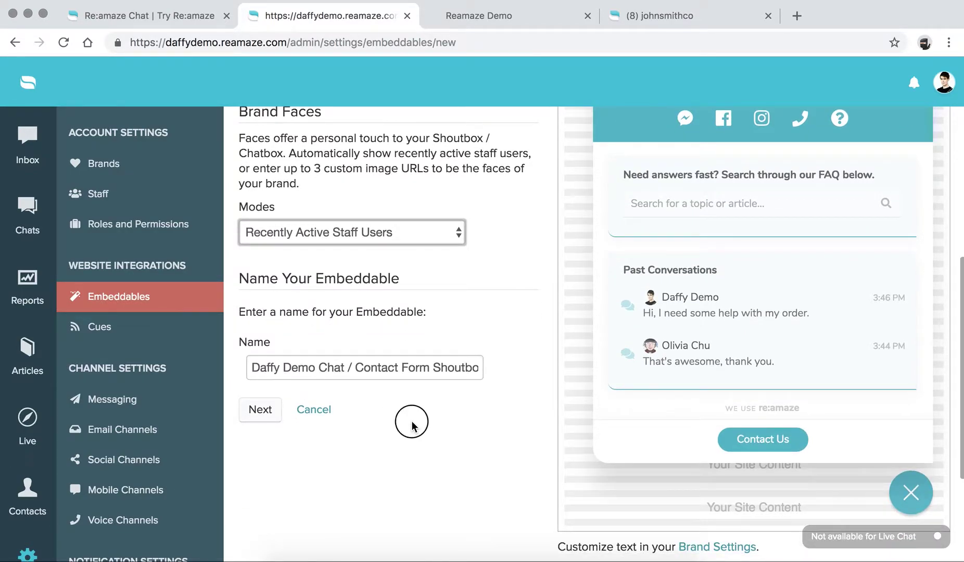
{"action": "left_click", "coordinate": [259, 409]}
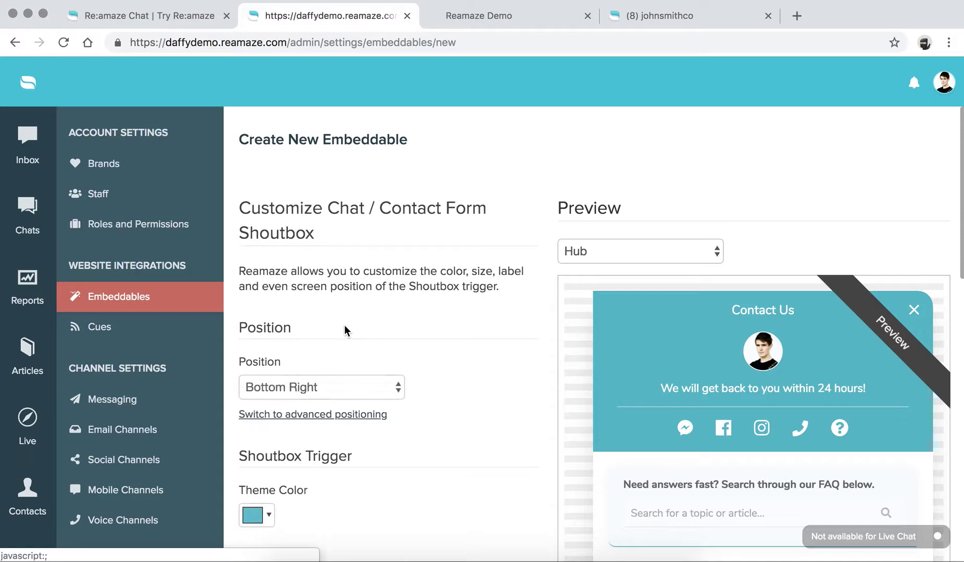
Step: Try Bottom Left for the widget position, then set it back to Bottom Right
{"action": "scroll", "coordinate": [344, 328], "scroll_direction": "down", "scroll_amount": 5}
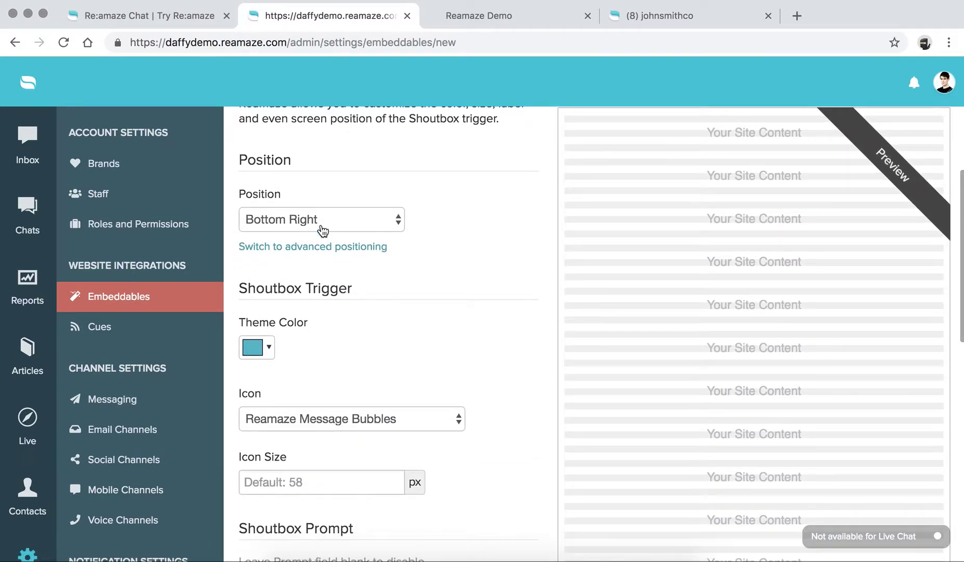
{"action": "left_click", "coordinate": [319, 221]}
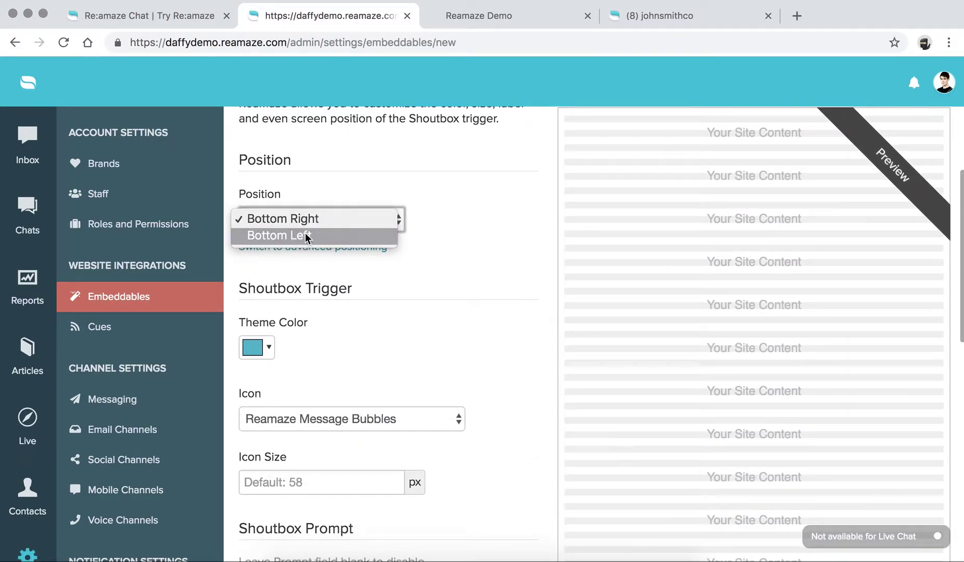
{"action": "left_click", "coordinate": [305, 236]}
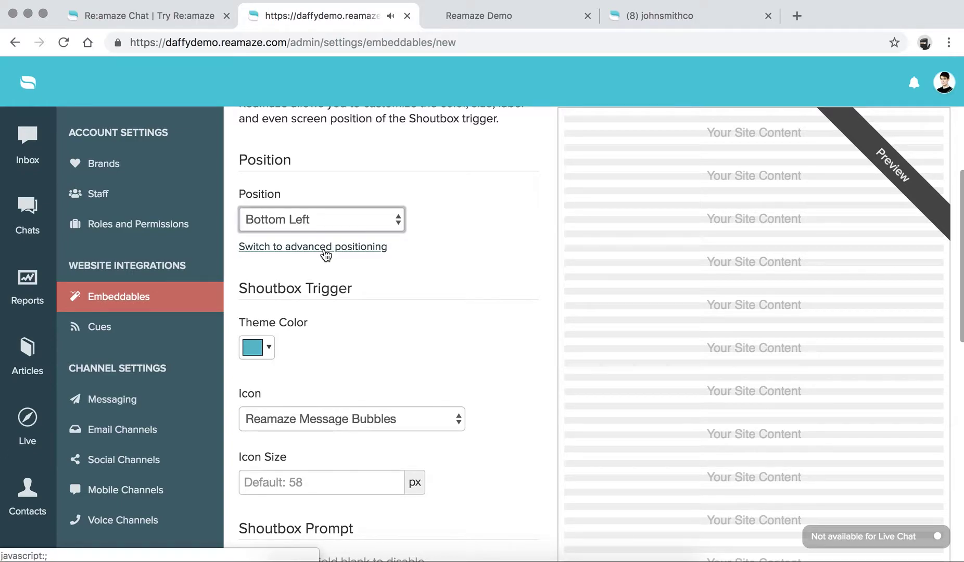
{"action": "scroll", "coordinate": [326, 256], "scroll_direction": "down", "scroll_amount": 3}
{"action": "scroll", "coordinate": [359, 283], "scroll_direction": "up", "scroll_amount": 1}
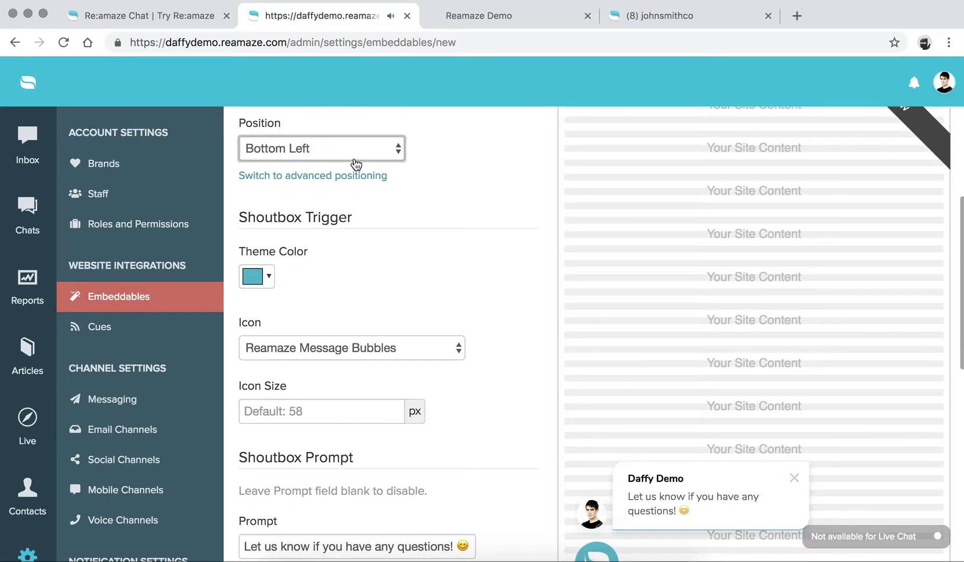
{"action": "left_click", "coordinate": [356, 165]}
{"action": "left_click", "coordinate": [342, 133]}
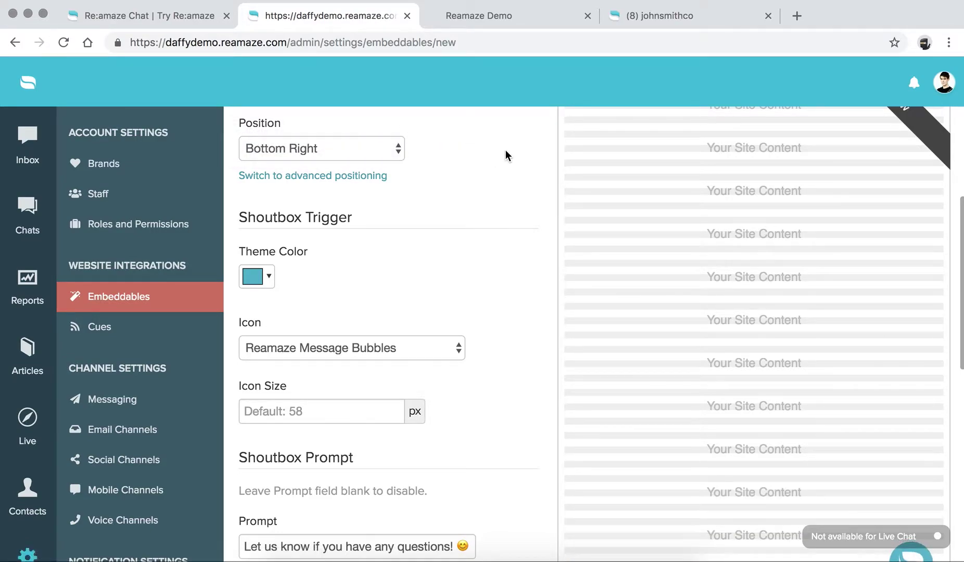
Step: Open the Theme Color picker in the Shoutbox Trigger section
{"action": "scroll", "coordinate": [505, 155], "scroll_direction": "down", "scroll_amount": 4}
{"action": "scroll", "coordinate": [505, 155], "scroll_direction": "up", "scroll_amount": 2}
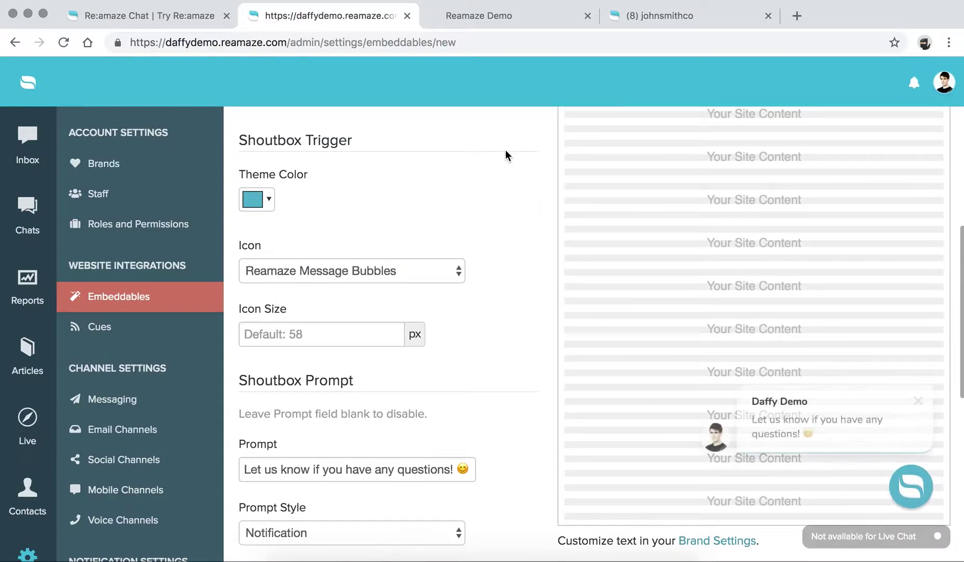
{"action": "scroll", "coordinate": [445, 178], "scroll_direction": "down", "scroll_amount": 1}
{"action": "left_click", "coordinate": [269, 197]}
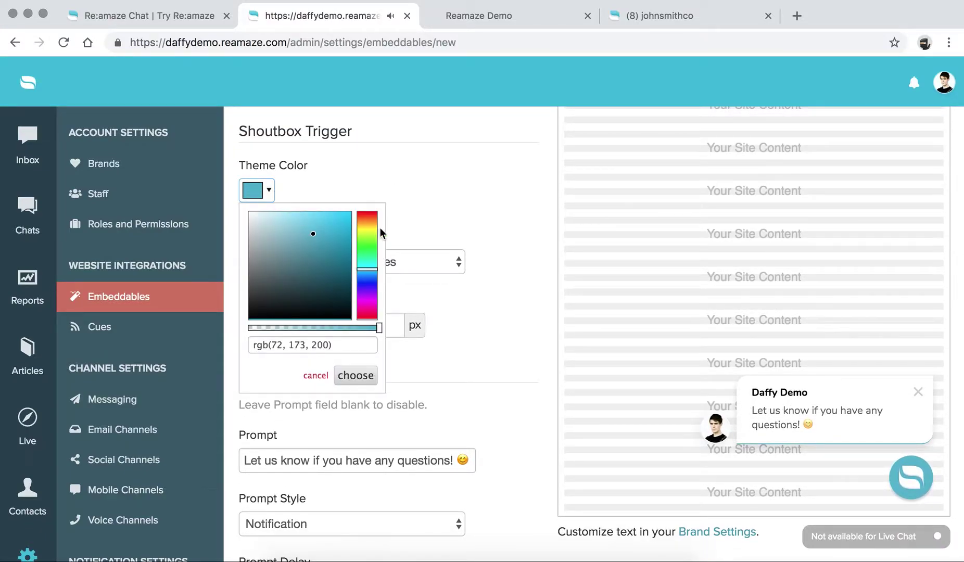
Step: Change the trigger's theme colour to a brighter turquoise, rgb(14, 214, 219)
{"action": "mouse_move", "coordinate": [370, 259]}
{"action": "left_mouse_down"}
{"action": "mouse_move", "coordinate": [370, 249]}
{"action": "mouse_move", "coordinate": [375, 268]}
{"action": "left_mouse_up"}
{"action": "left_click", "coordinate": [326, 236]}
{"action": "left_click_drag", "start_coordinate": [325, 235], "coordinate": [343, 226]}
{"action": "left_click", "coordinate": [356, 375]}
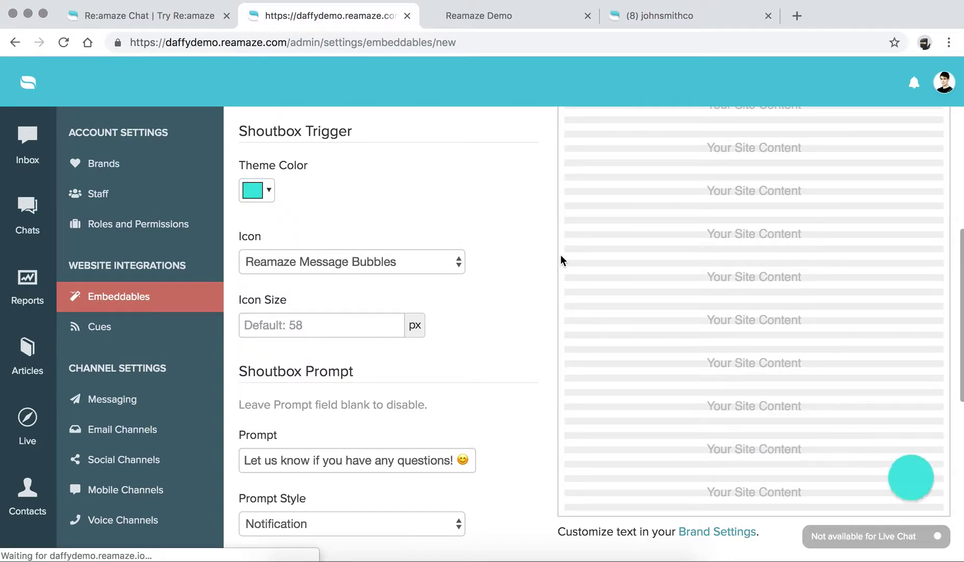
{"action": "left_click", "coordinate": [392, 260]}
{"action": "left_click", "coordinate": [371, 266]}
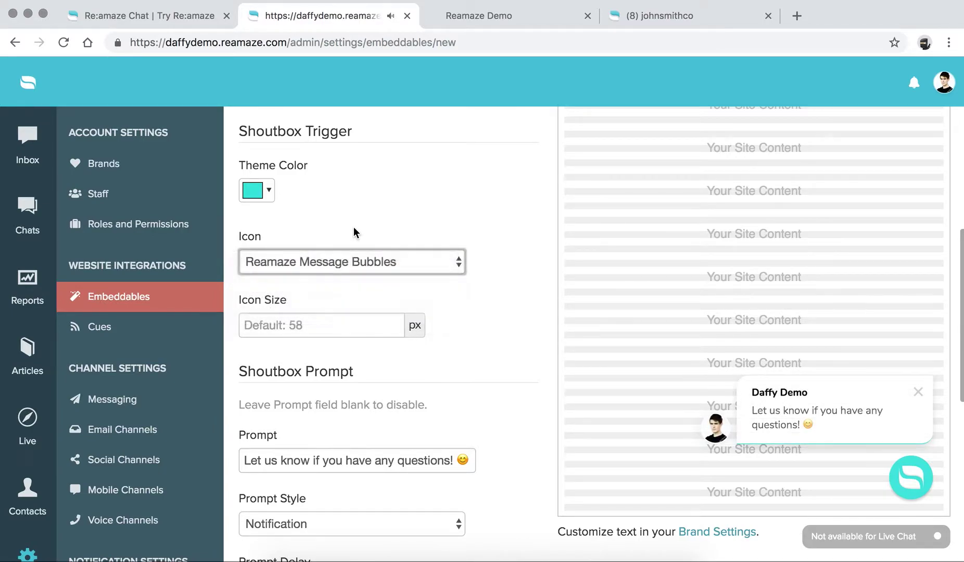
{"action": "left_click", "coordinate": [265, 192]}
{"action": "left_click", "coordinate": [342, 232]}
{"action": "left_click", "coordinate": [355, 375]}
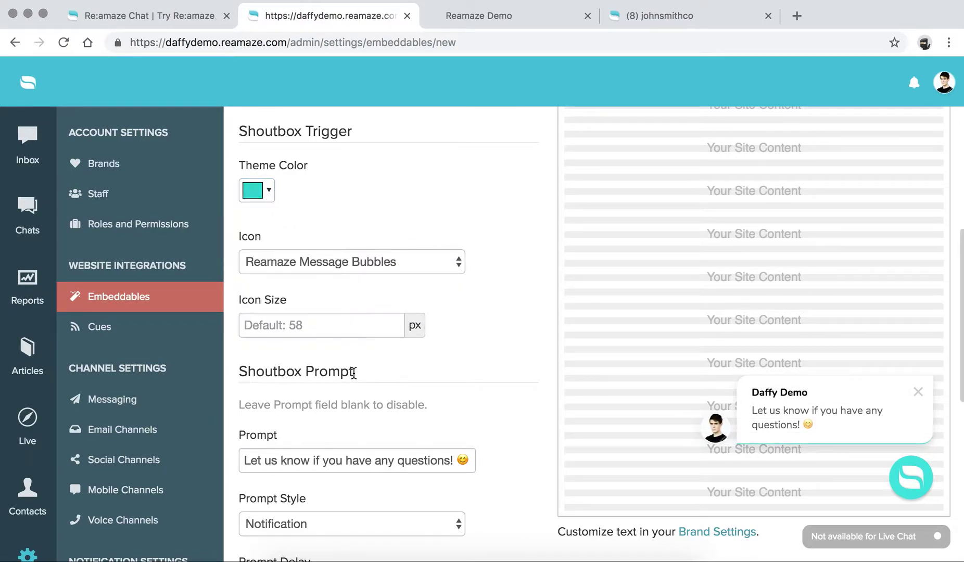
Step: Set the trigger icon to Plain Chat Bubbles after trying Question Mark
{"action": "left_click", "coordinate": [349, 264]}
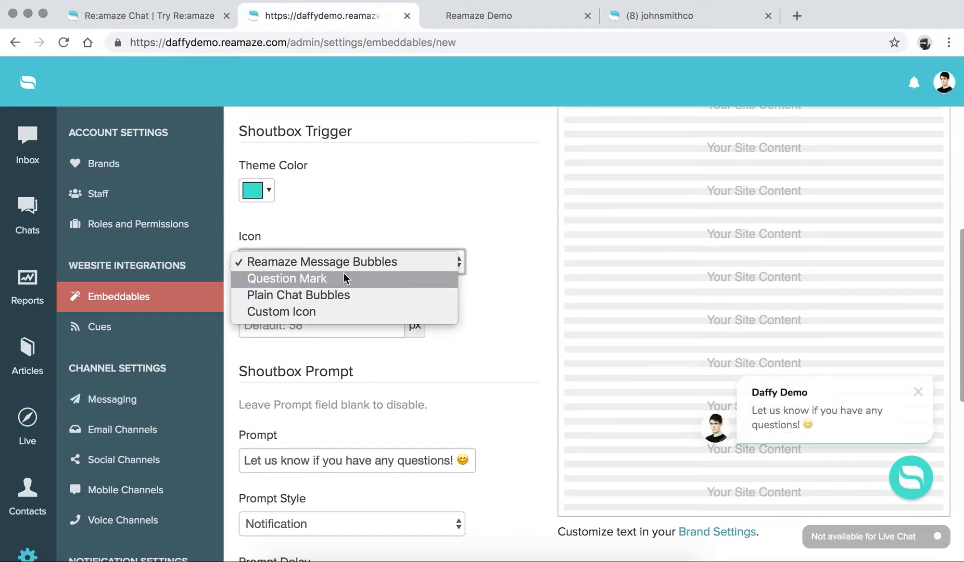
{"action": "left_click", "coordinate": [343, 276]}
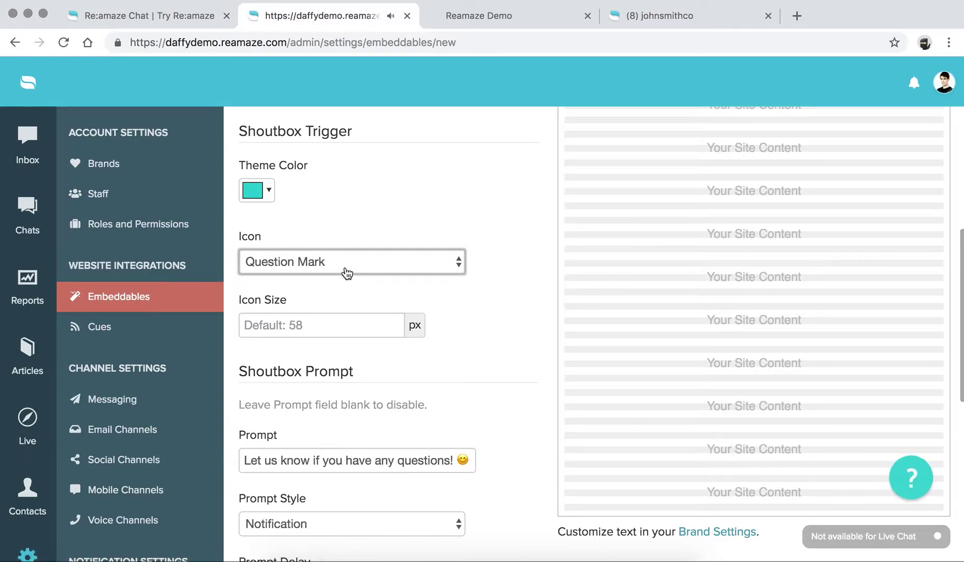
{"action": "left_click", "coordinate": [350, 260]}
{"action": "left_click", "coordinate": [346, 280]}
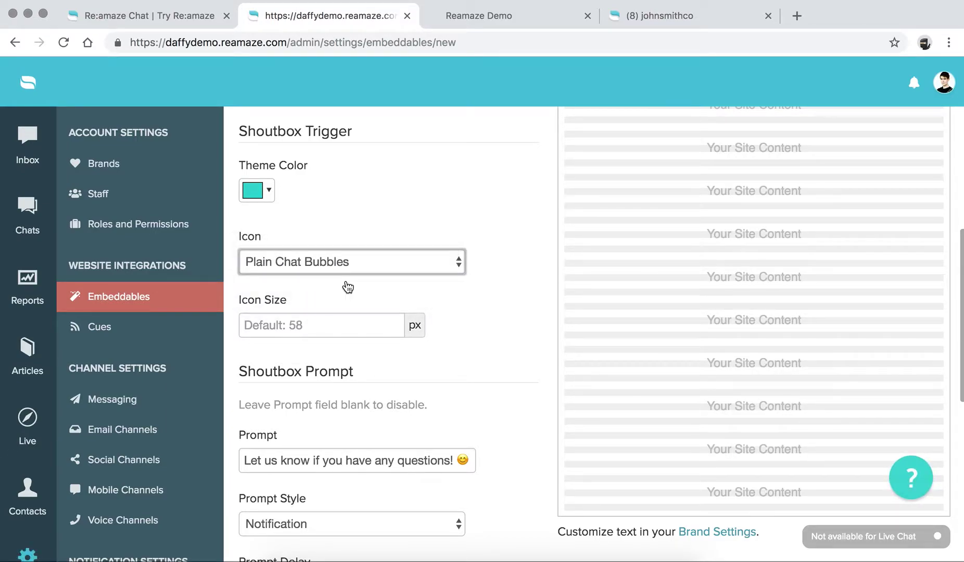
{"action": "left_click", "coordinate": [332, 324]}
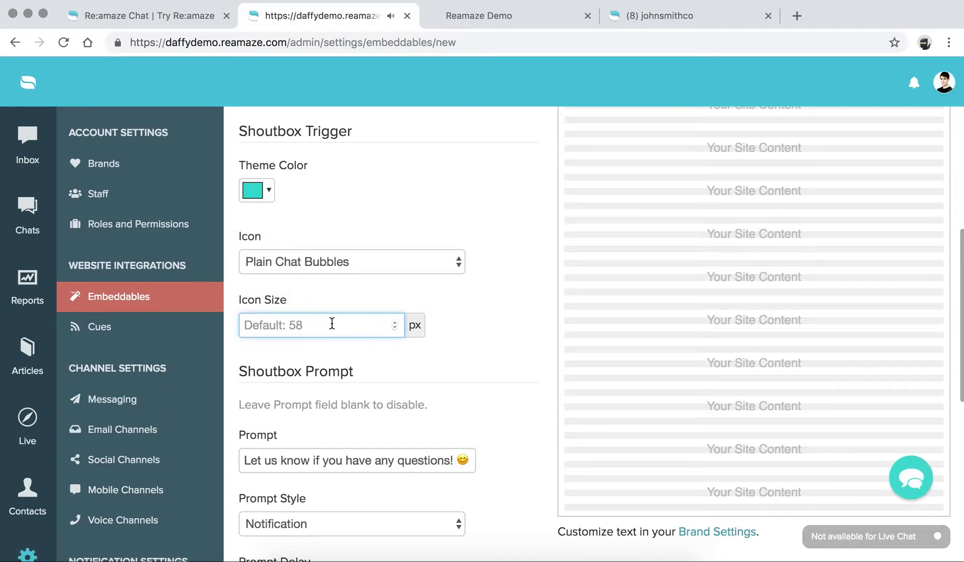
Step: Enter 60 px as the trigger icon size and look over the prompt message text
{"action": "type", "text": "60"}
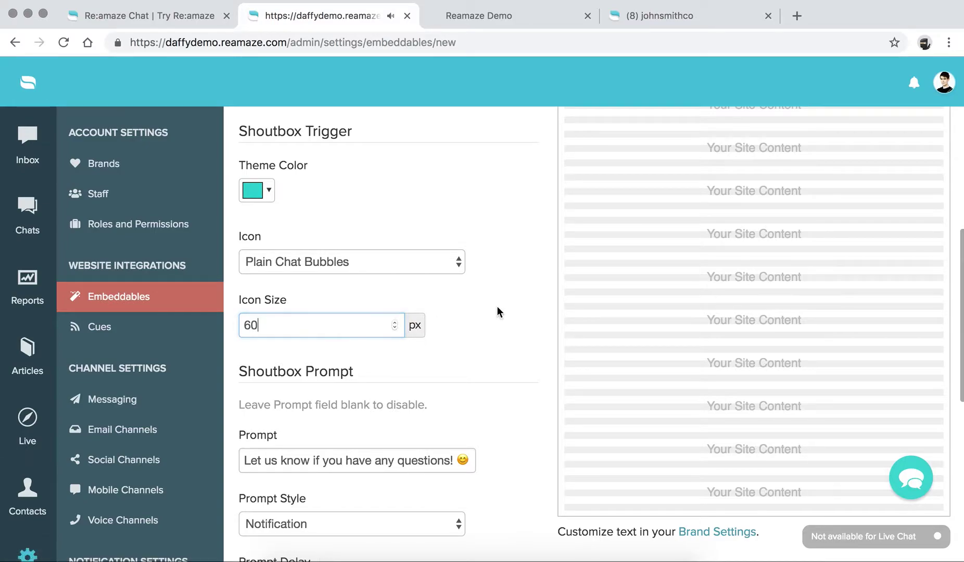
{"action": "scroll", "coordinate": [497, 307], "scroll_direction": "down", "scroll_amount": 5}
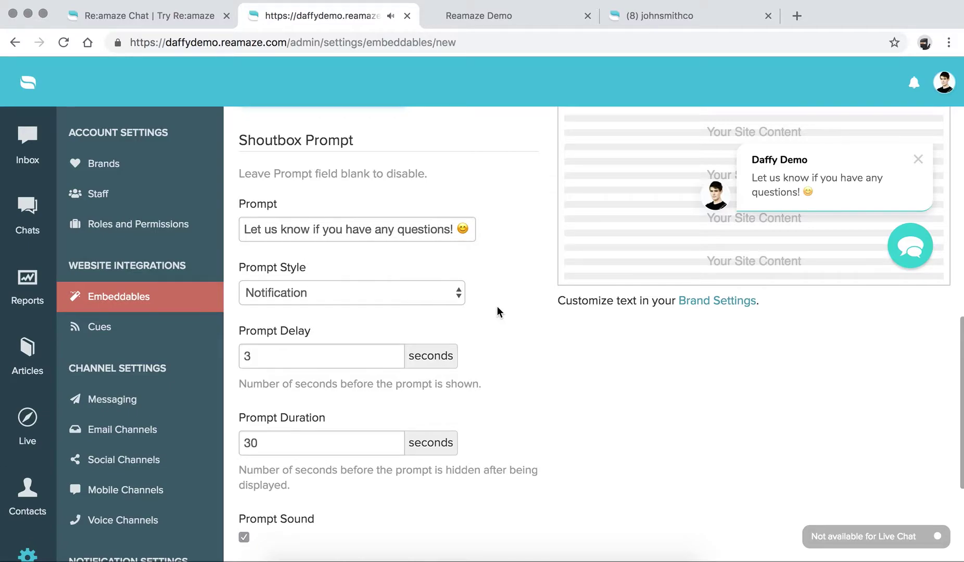
{"action": "left_click", "coordinate": [245, 229]}
{"action": "left_click", "coordinate": [461, 230]}
{"action": "left_click", "coordinate": [426, 230]}
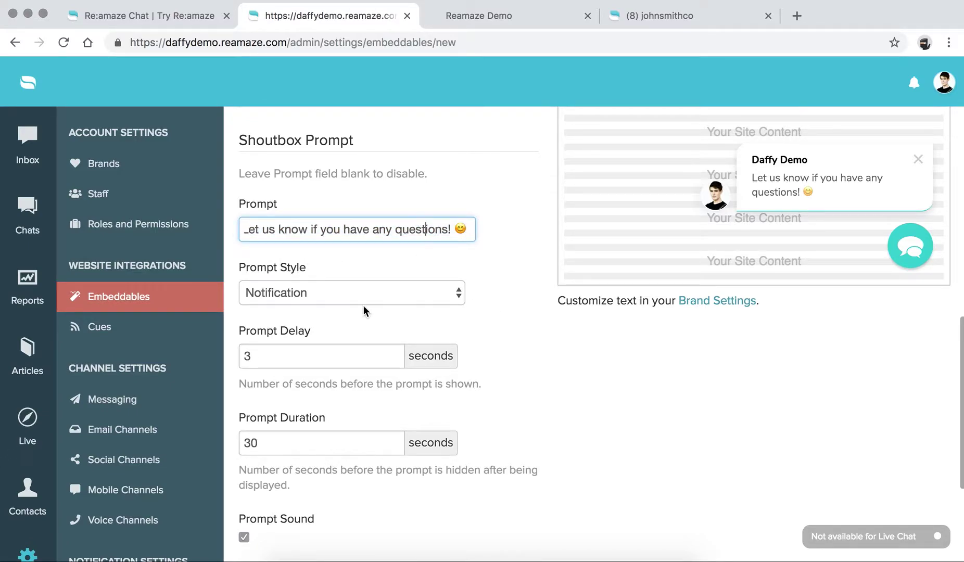
Step: Try the Slide-in Bubble prompt style, then set it back to Notification
{"action": "left_click", "coordinate": [325, 300]}
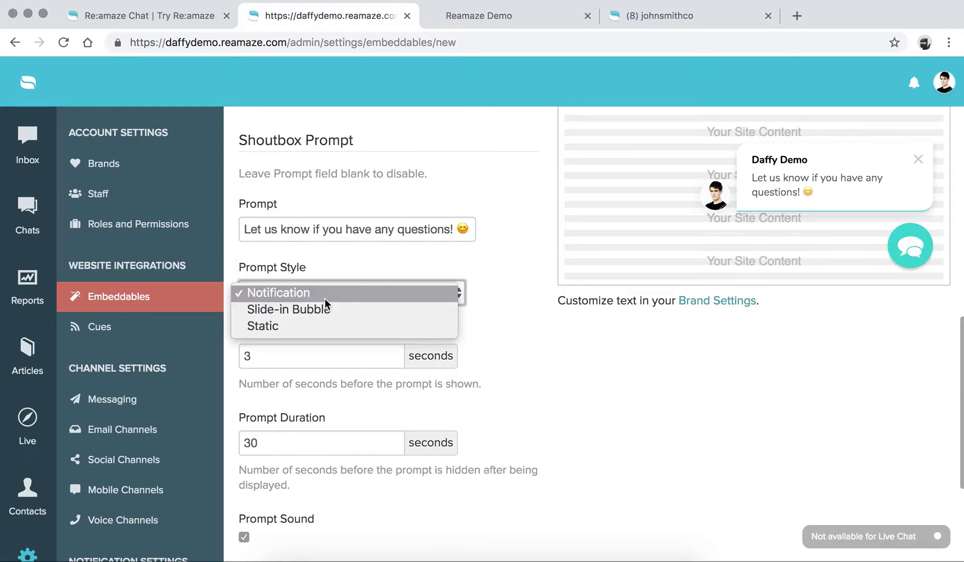
{"action": "left_click", "coordinate": [325, 310]}
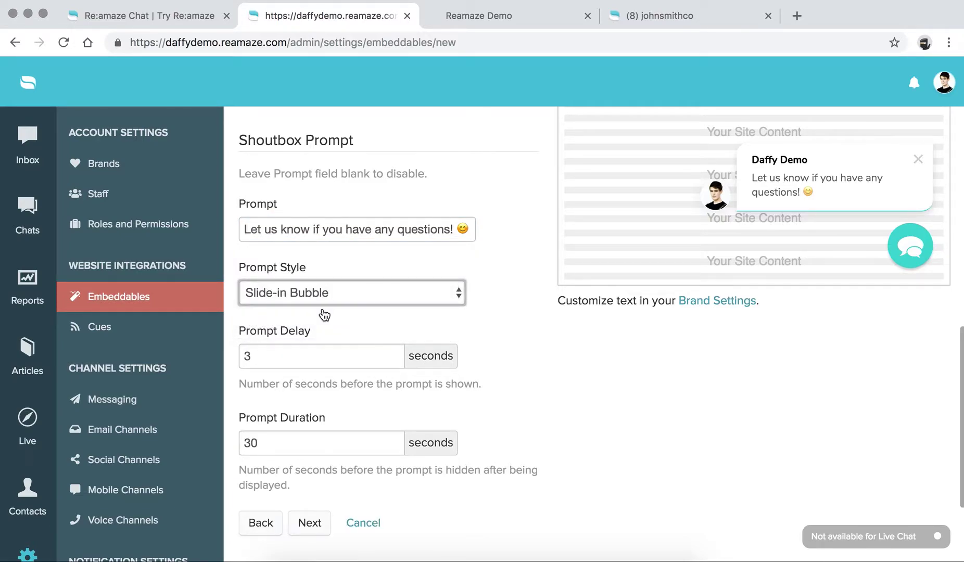
{"action": "left_click", "coordinate": [517, 307]}
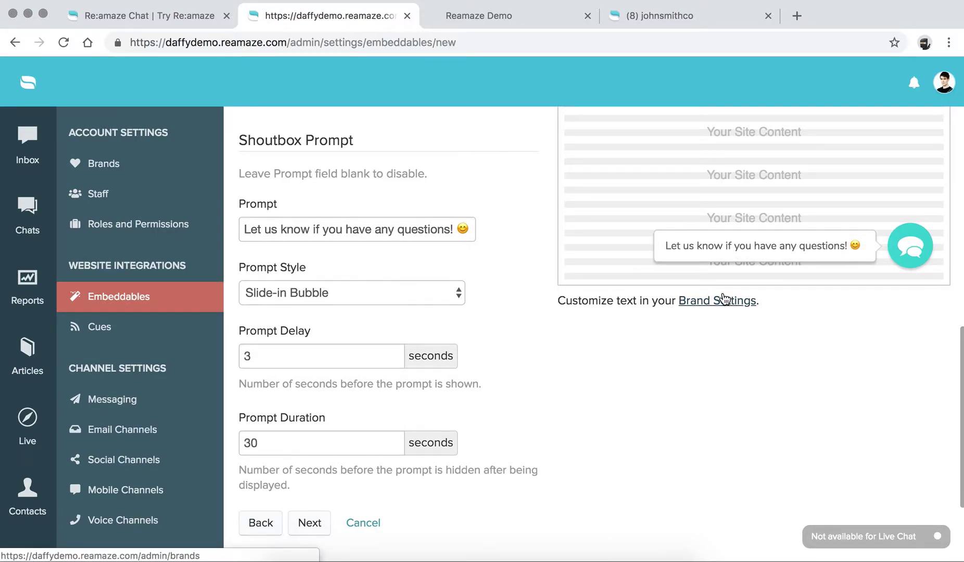
{"action": "left_click", "coordinate": [408, 287]}
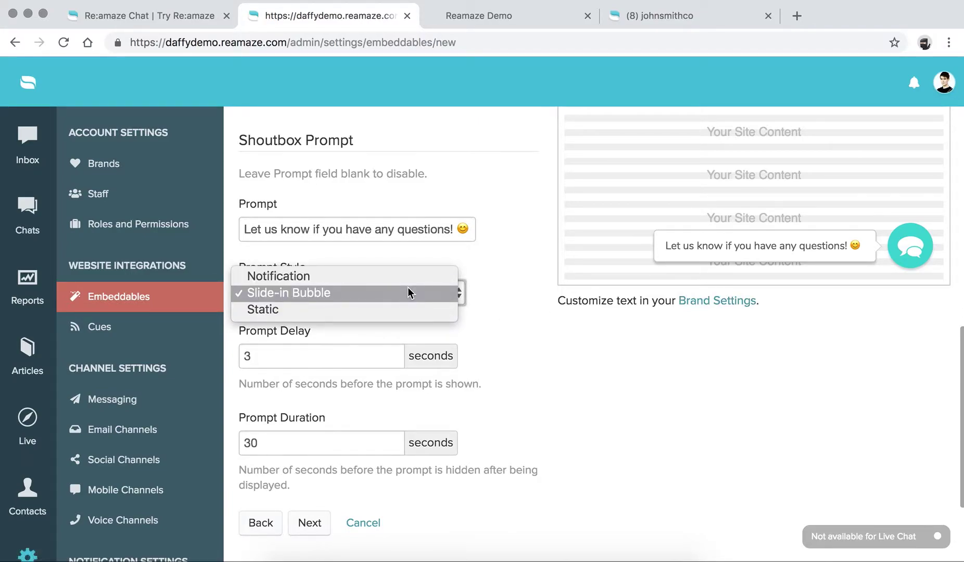
{"action": "left_click", "coordinate": [326, 275]}
{"action": "key", "text": "Tab"}
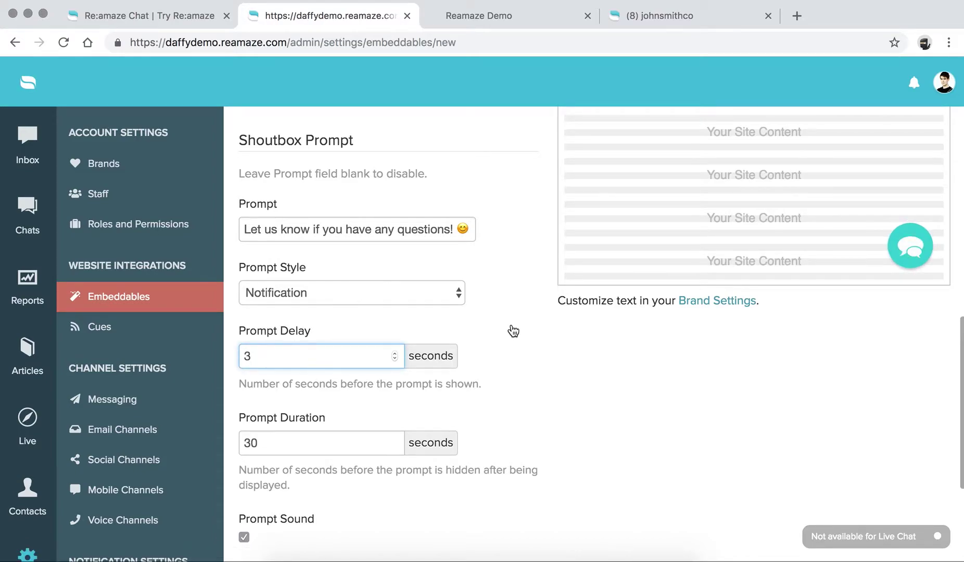
Step: Scroll down and continue to the Contact Mode step
{"action": "scroll", "coordinate": [316, 408], "scroll_direction": "down", "scroll_amount": 2}
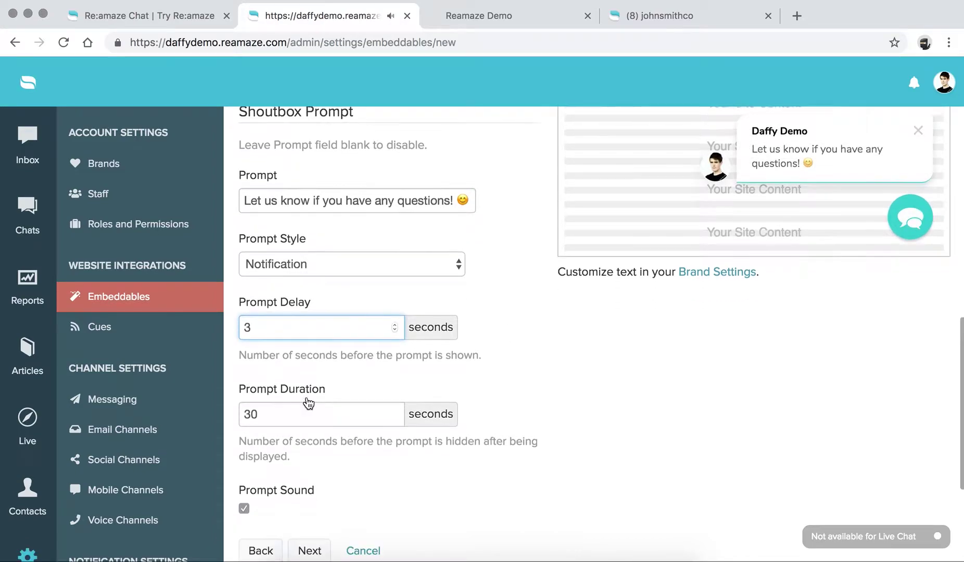
{"action": "scroll", "coordinate": [303, 405], "scroll_direction": "down", "scroll_amount": 3}
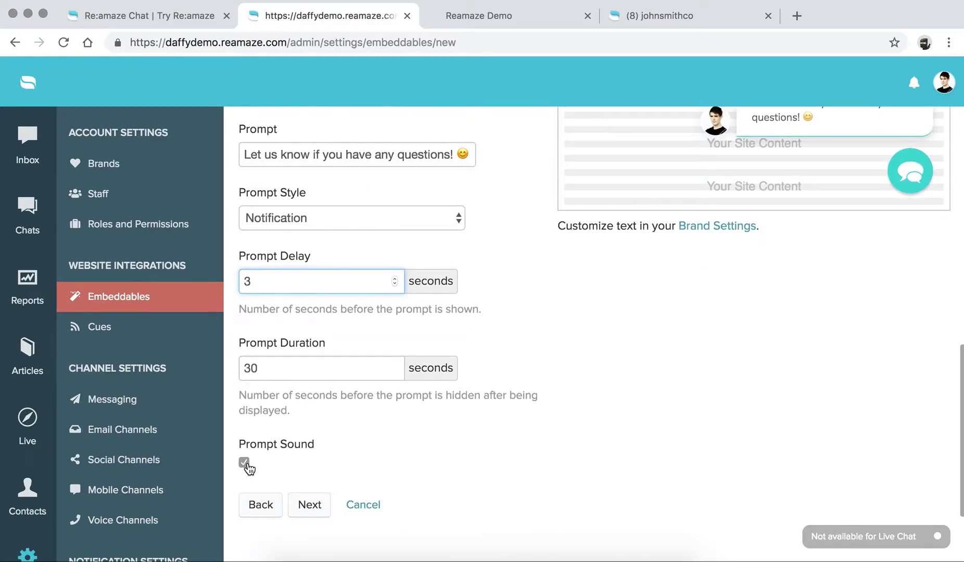
{"action": "scroll", "coordinate": [248, 469], "scroll_direction": "up", "scroll_amount": 8}
{"action": "scroll", "coordinate": [249, 470], "scroll_direction": "down", "scroll_amount": 7}
{"action": "left_click", "coordinate": [319, 529]}
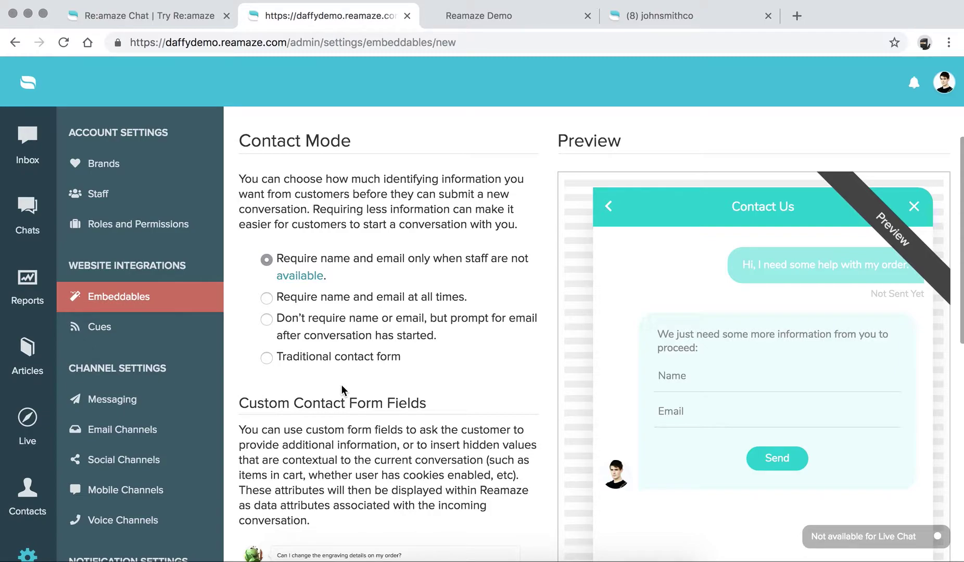
Step: Switch the chat embeddable to the traditional contact form mode
{"action": "left_click", "coordinate": [268, 357]}
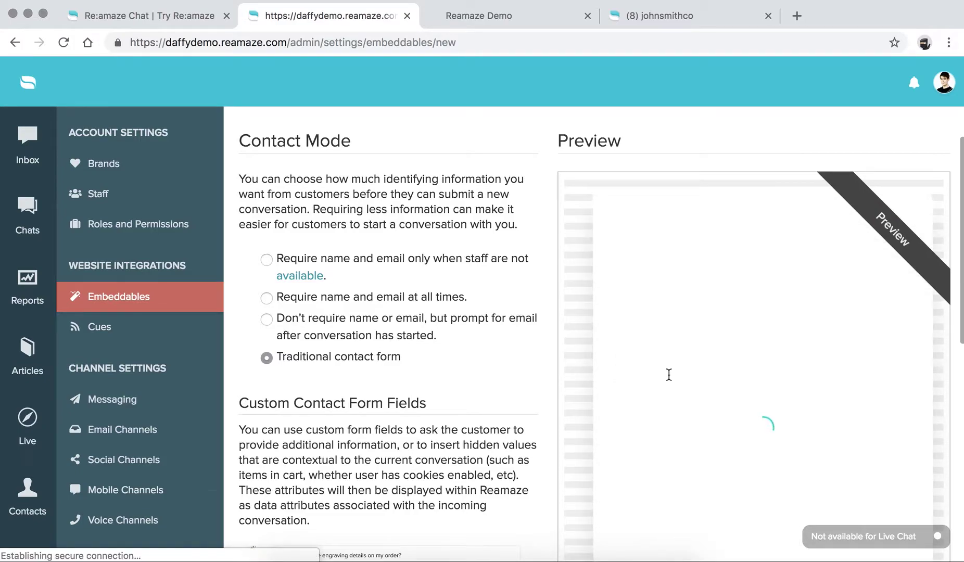
{"action": "scroll", "coordinate": [666, 374], "scroll_direction": "down", "scroll_amount": 2}
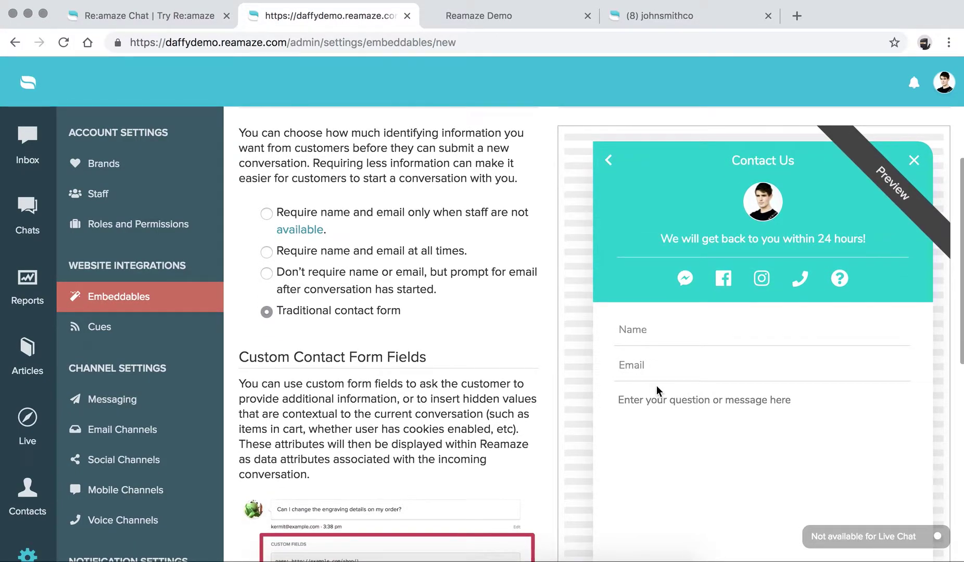
{"action": "scroll", "coordinate": [657, 385], "scroll_direction": "down", "scroll_amount": 1}
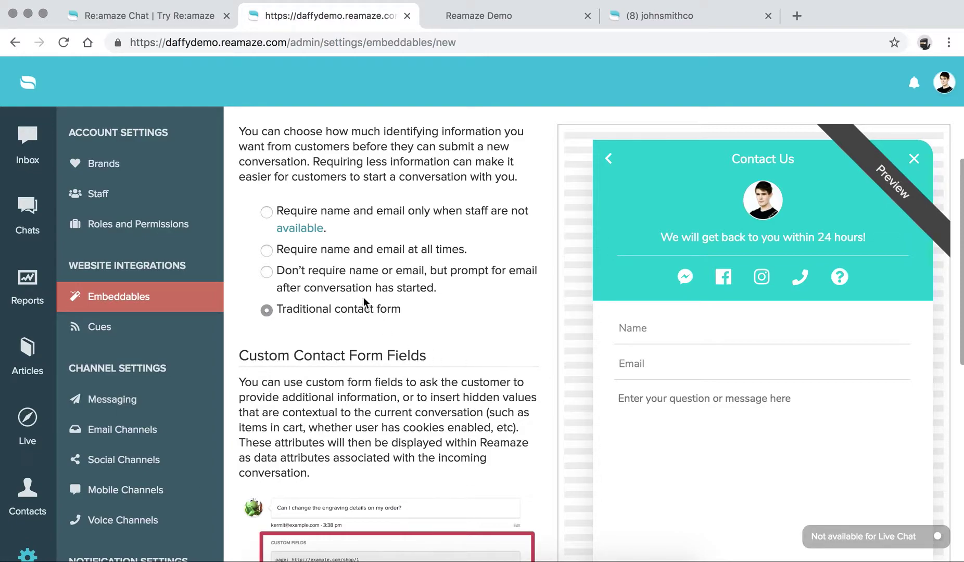
Step: Stop requiring name or email before chatting, then scroll to Custom Contact Form Fields
{"action": "left_click", "coordinate": [267, 272]}
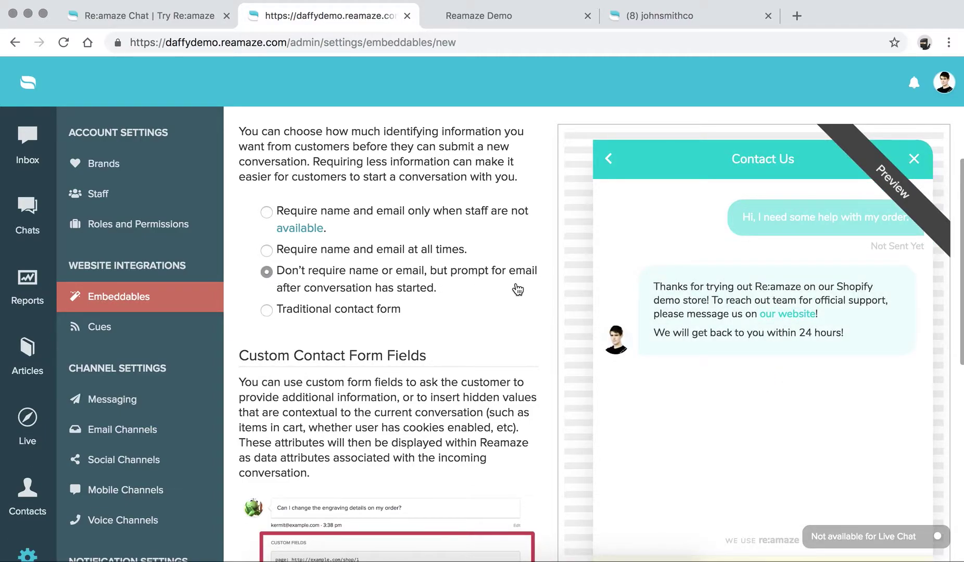
{"action": "scroll", "coordinate": [663, 305], "scroll_direction": "down", "scroll_amount": 4}
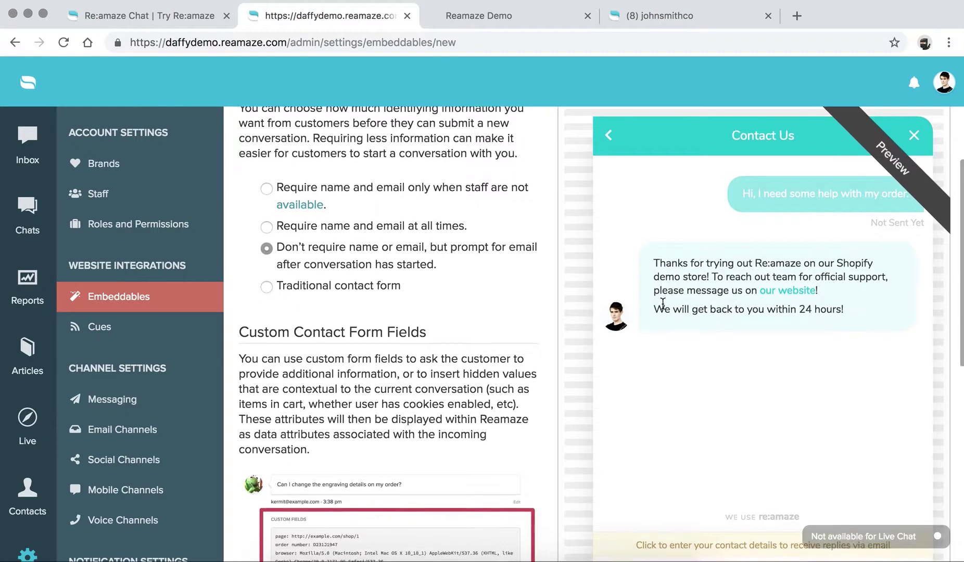
{"action": "scroll", "coordinate": [663, 304], "scroll_direction": "up", "scroll_amount": 3}
{"action": "scroll", "coordinate": [662, 304], "scroll_direction": "down", "scroll_amount": 1}
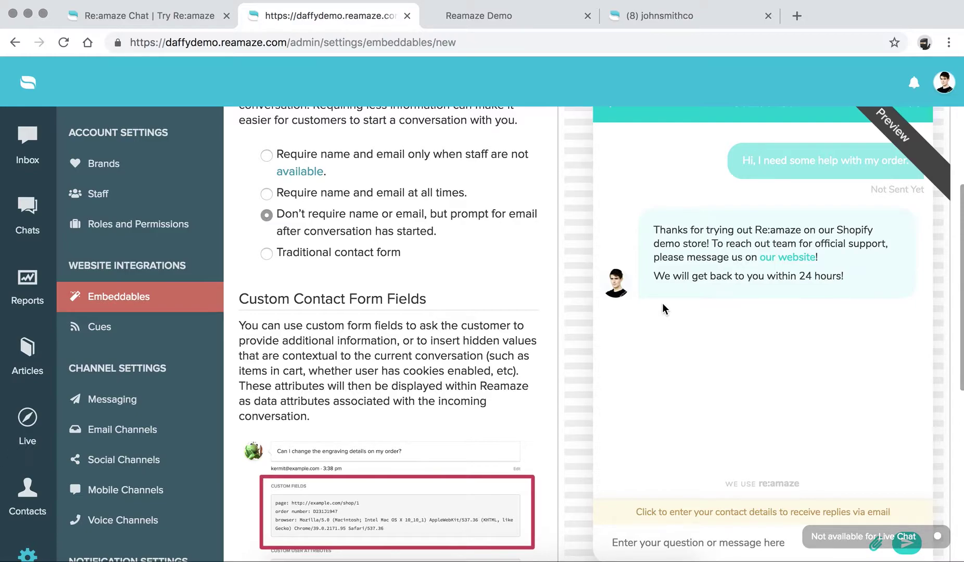
{"action": "scroll", "coordinate": [399, 328], "scroll_direction": "down", "scroll_amount": 4}
{"action": "scroll", "coordinate": [398, 328], "scroll_direction": "down", "scroll_amount": 2}
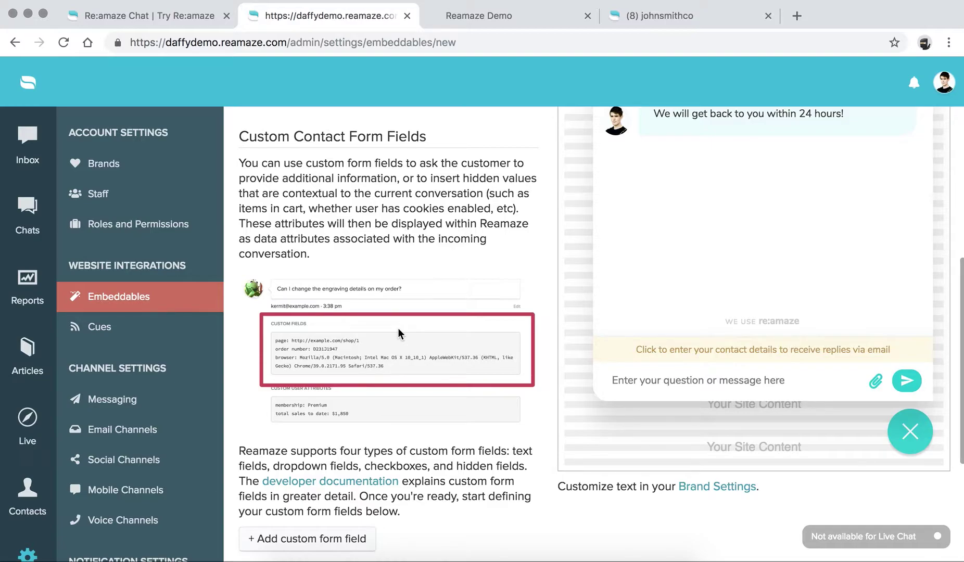
{"action": "scroll", "coordinate": [397, 327], "scroll_direction": "down", "scroll_amount": 5}
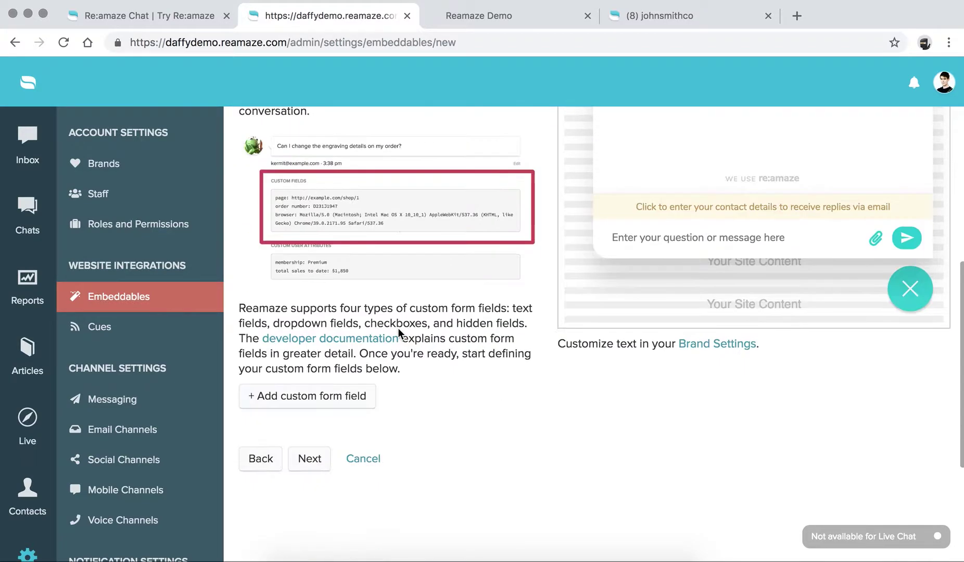
{"action": "scroll", "coordinate": [313, 333], "scroll_direction": "up", "scroll_amount": 7}
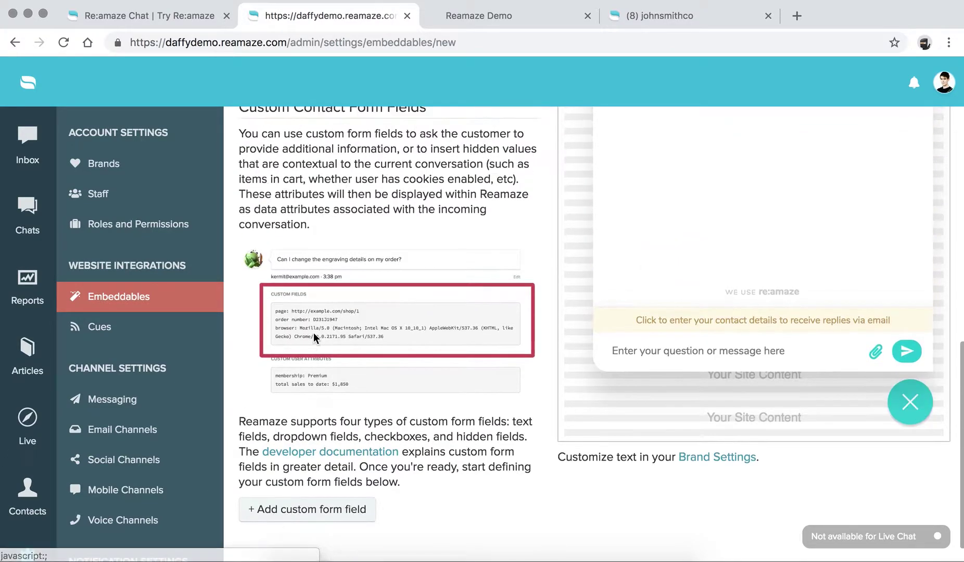
{"action": "scroll", "coordinate": [314, 333], "scroll_direction": "down", "scroll_amount": 2}
{"action": "scroll", "coordinate": [313, 333], "scroll_direction": "down", "scroll_amount": 5}
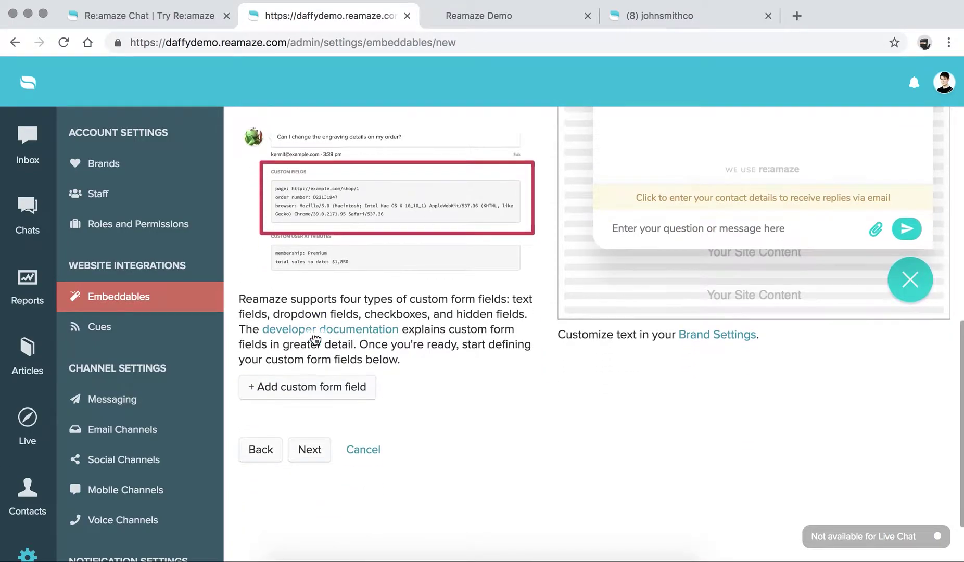
Step: Add a custom Dropdown Field named 'How happy are you?'
{"action": "left_click", "coordinate": [308, 321]}
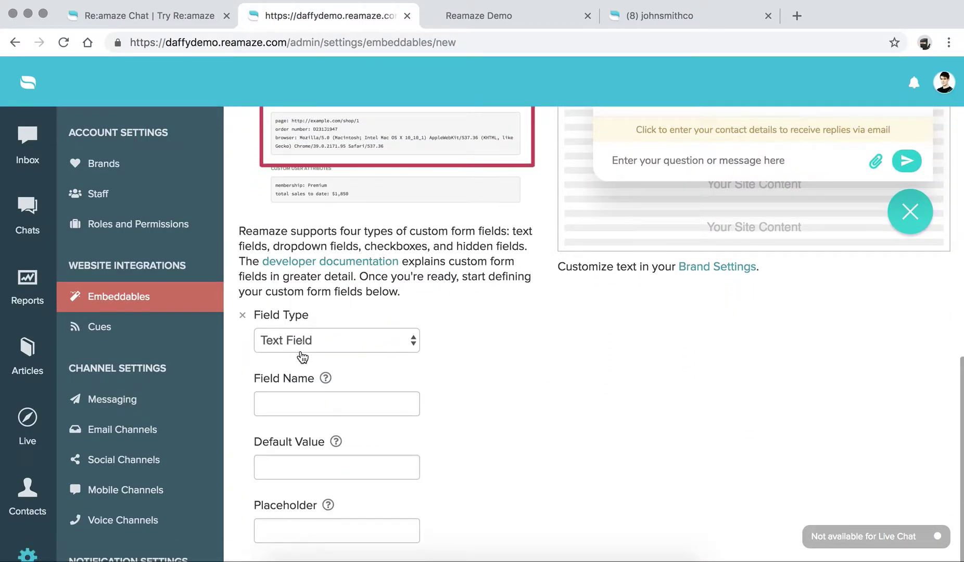
{"action": "left_click", "coordinate": [308, 341]}
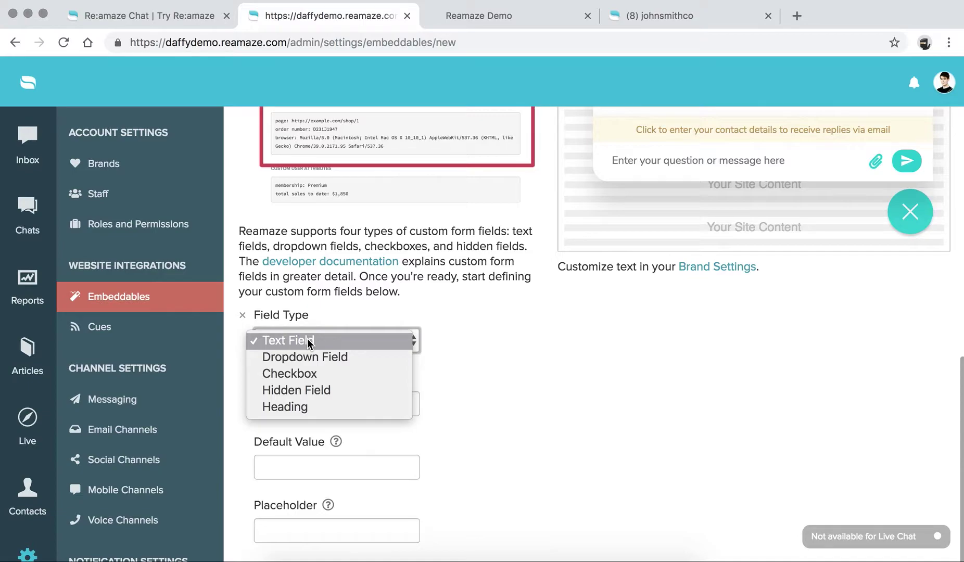
{"action": "left_click", "coordinate": [345, 306]}
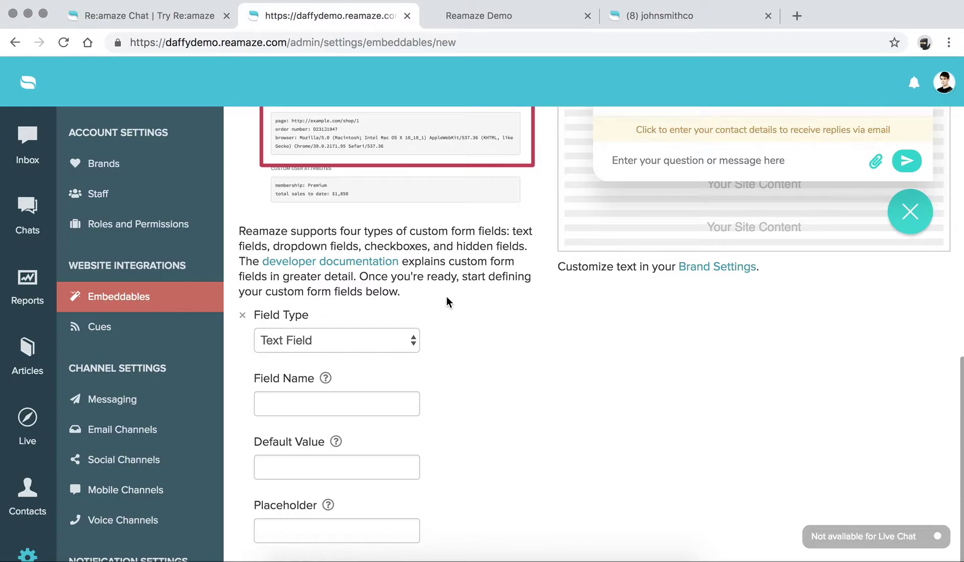
{"action": "left_click", "coordinate": [399, 340]}
{"action": "left_click", "coordinate": [373, 357]}
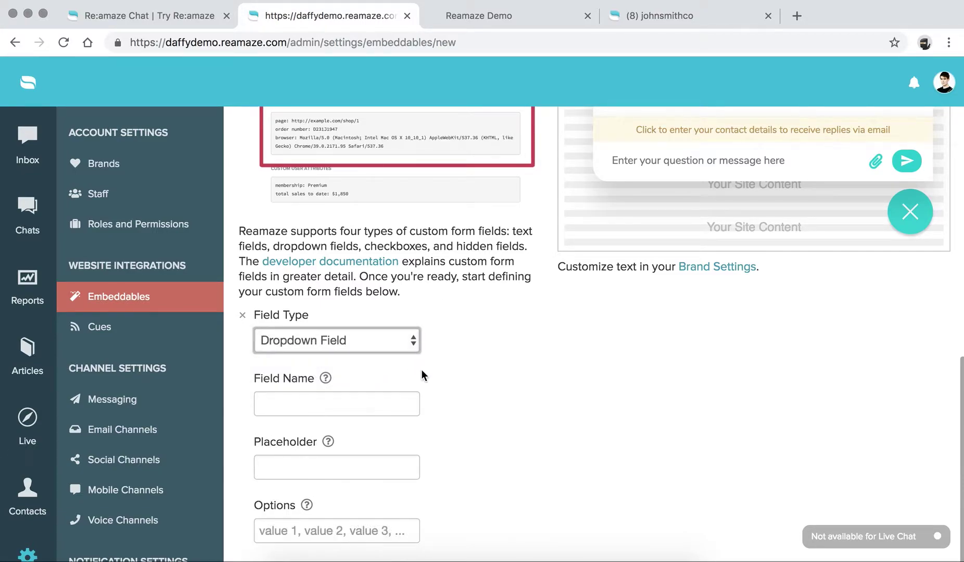
{"action": "left_click", "coordinate": [368, 401]}
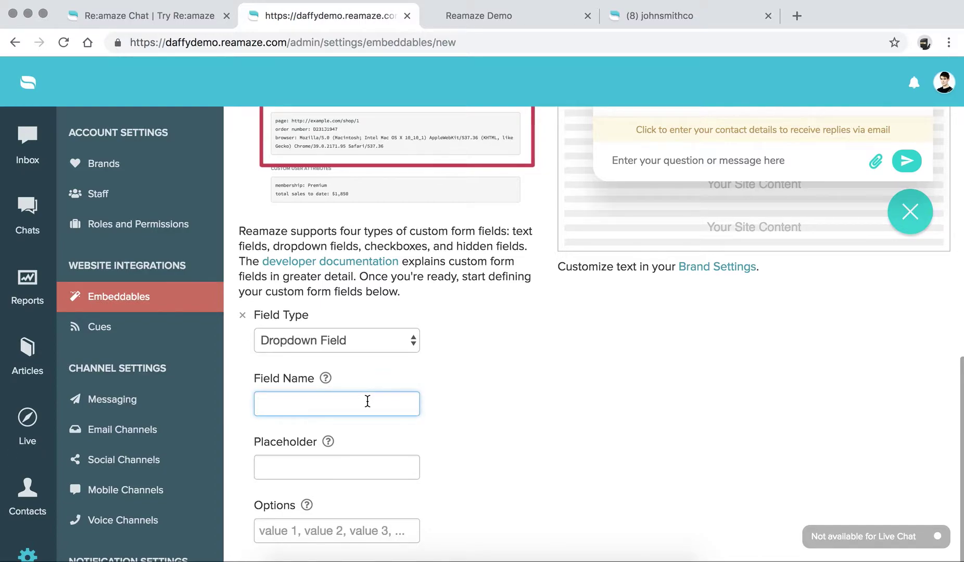
{"action": "type", "text": "How happ y are you?"}
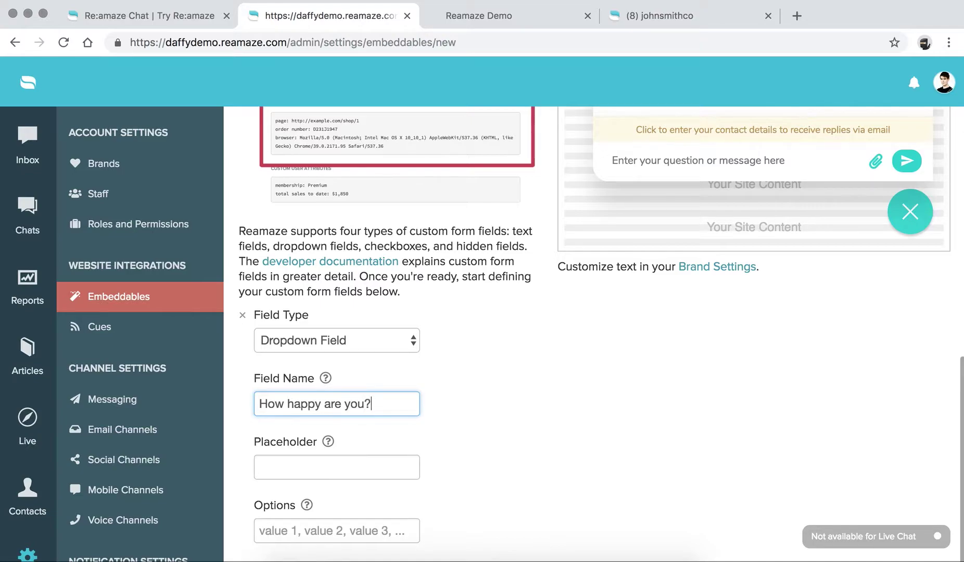
Step: Give the dropdown options Super Happy, Just so-so, Not very happy, Upset and placeholder 'Pick One'
{"action": "left_click", "coordinate": [355, 465]}
{"action": "scroll", "coordinate": [343, 479], "scroll_direction": "down", "scroll_amount": 1}
{"action": "left_click", "coordinate": [330, 493]}
{"action": "type", "text": "Su"}
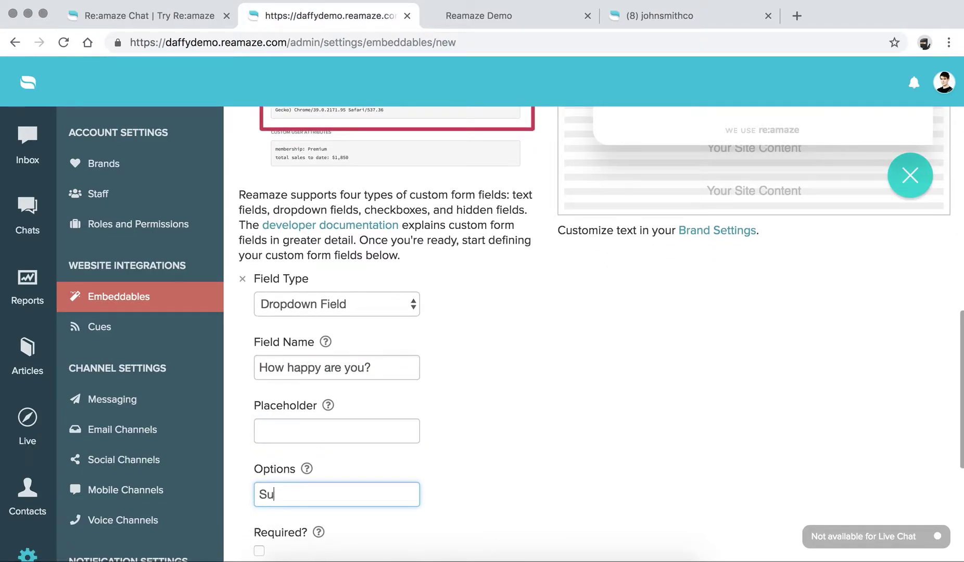
{"action": "type", "text": "per Happy, Just so-"}
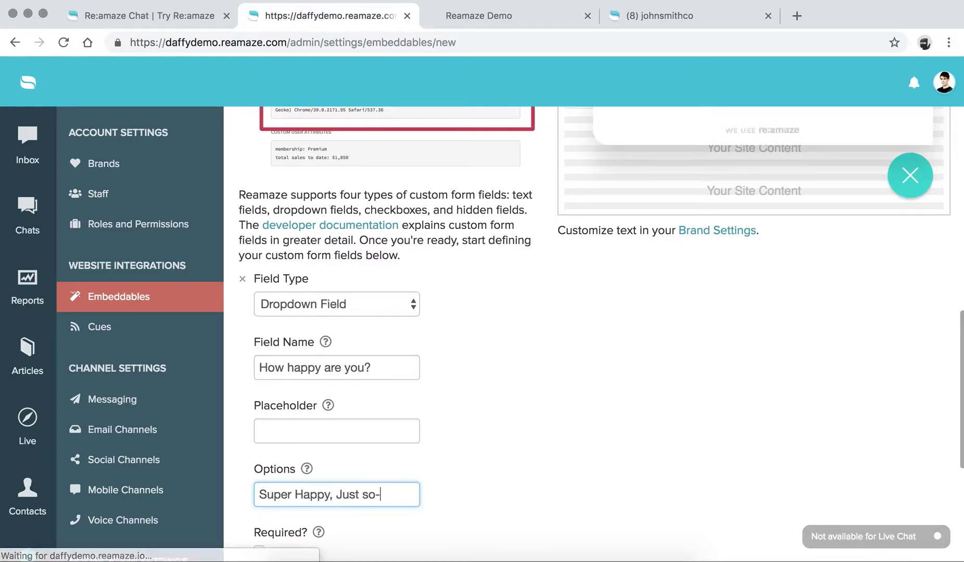
{"action": "type", "text": "so, "}
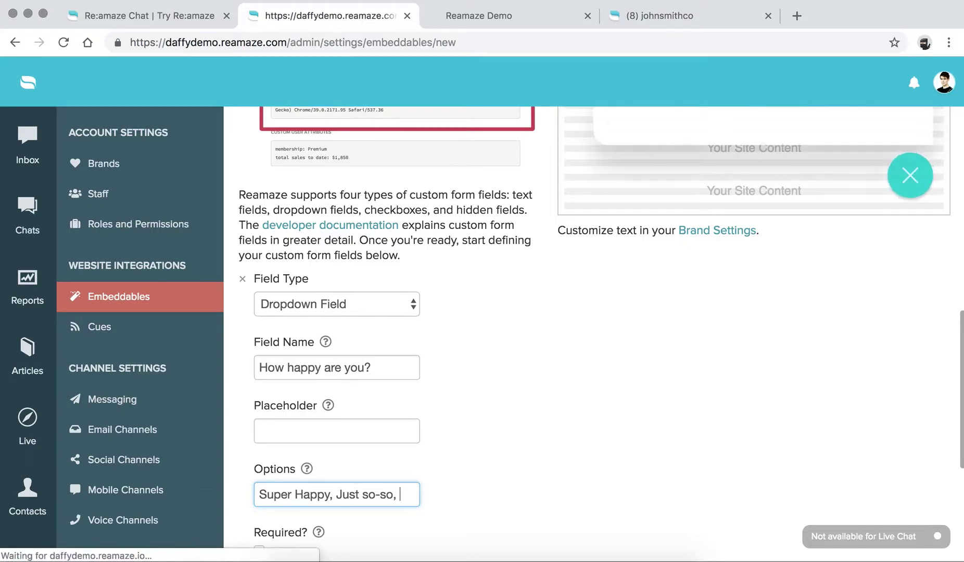
{"action": "type", "text": "Not very happy"}
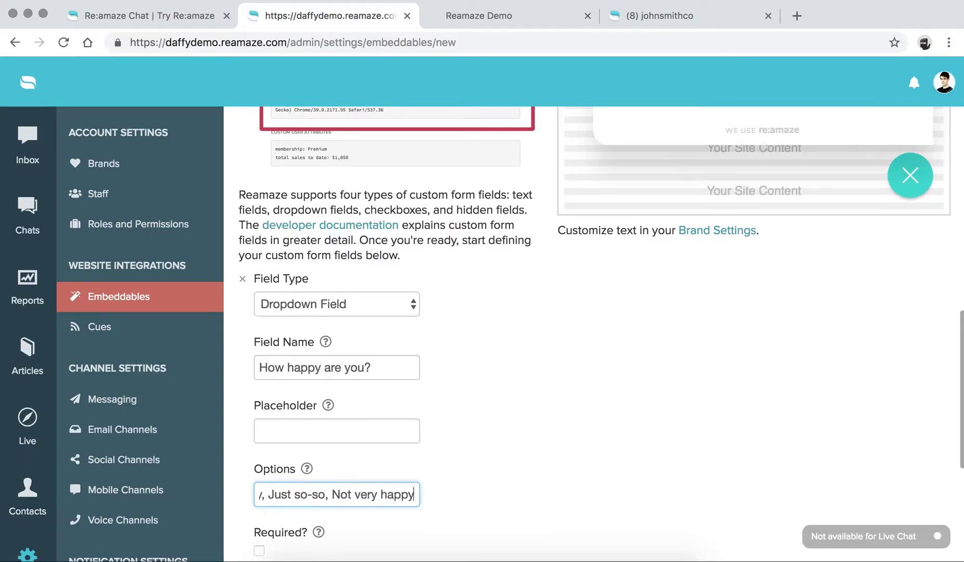
{"action": "type", "text": ", Upset"}
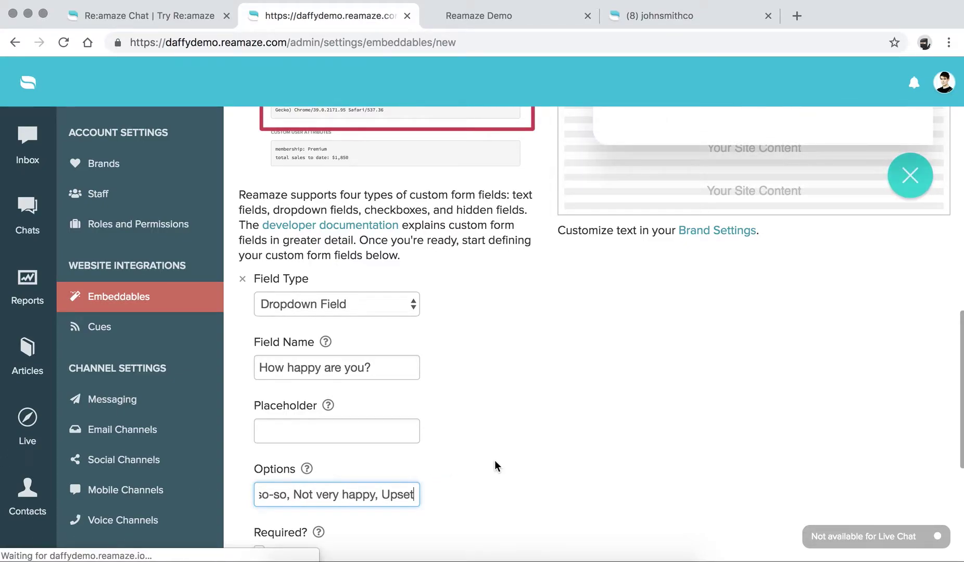
{"action": "left_click", "coordinate": [375, 433]}
{"action": "type", "text": "Pick One"}
{"action": "left_click", "coordinate": [546, 426]}
{"action": "scroll", "coordinate": [546, 426], "scroll_direction": "up", "scroll_amount": 3}
{"action": "scroll", "coordinate": [546, 425], "scroll_direction": "up", "scroll_amount": 5}
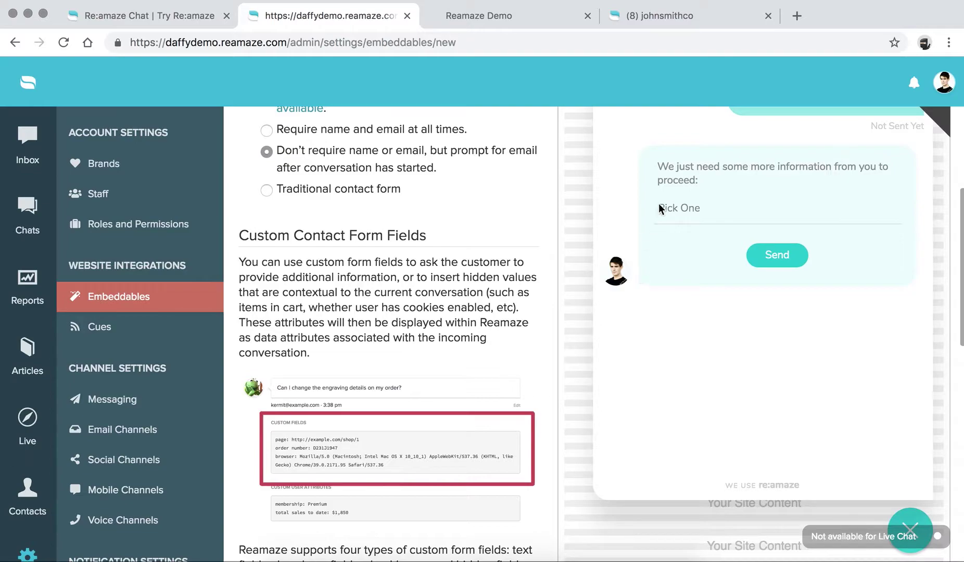
Step: Check the happiness choices in the chat preview, mark the field Required, and go Next
{"action": "left_click", "coordinate": [681, 209]}
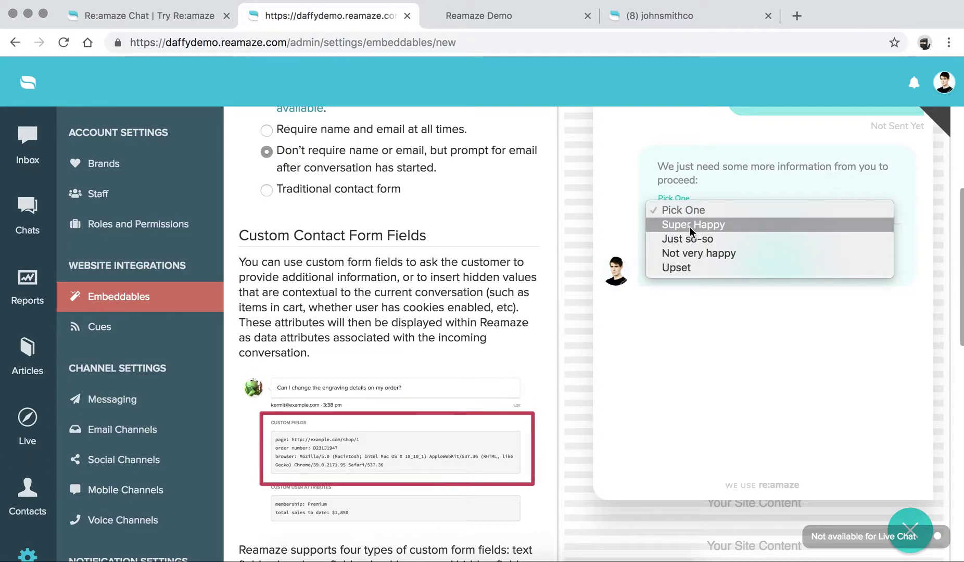
{"action": "left_click", "coordinate": [698, 297]}
{"action": "scroll", "coordinate": [514, 348], "scroll_direction": "down", "scroll_amount": 10}
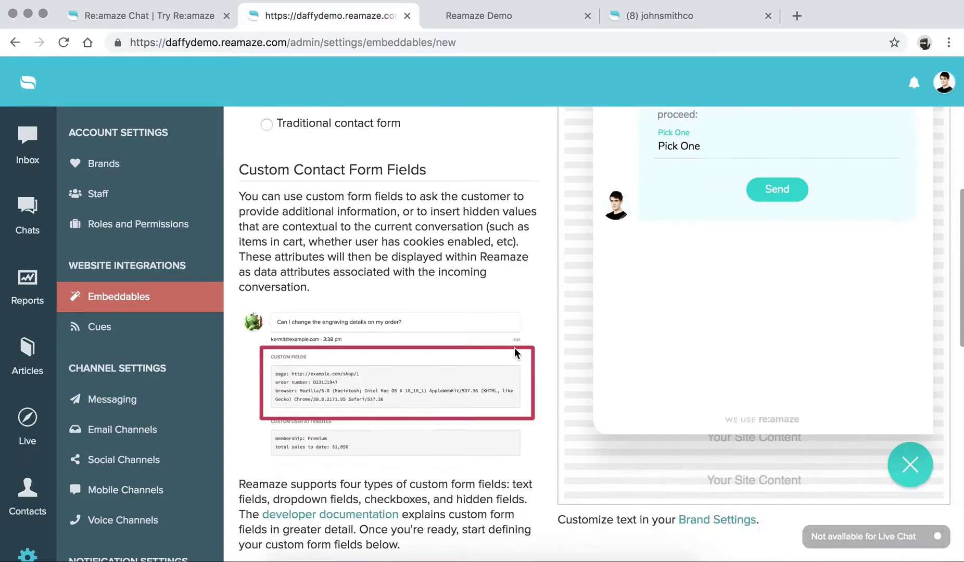
{"action": "left_click", "coordinate": [260, 437]}
{"action": "scroll", "coordinate": [592, 394], "scroll_direction": "up", "scroll_amount": 3}
{"action": "scroll", "coordinate": [592, 394], "scroll_direction": "up", "scroll_amount": 4}
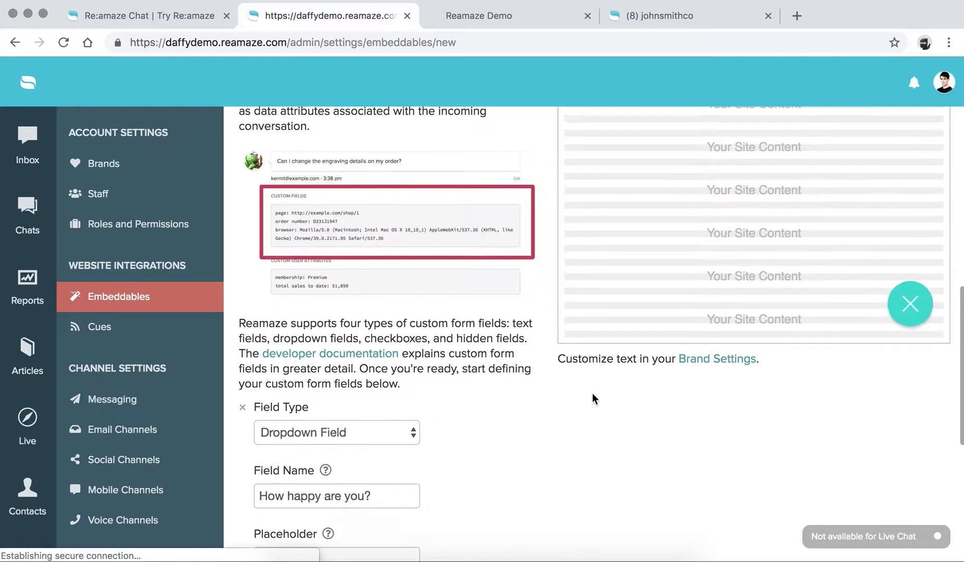
{"action": "scroll", "coordinate": [592, 394], "scroll_direction": "down", "scroll_amount": 9}
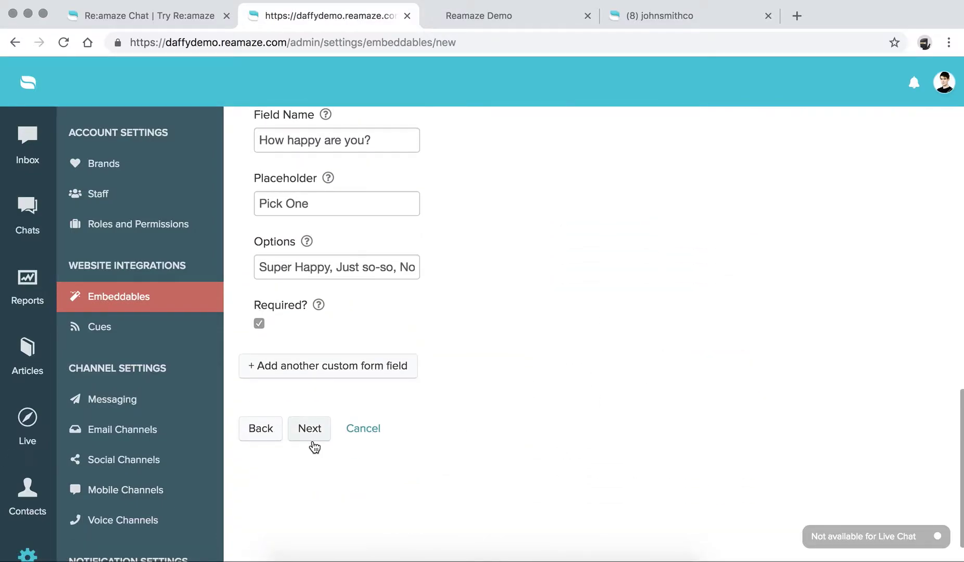
{"action": "left_click", "coordinate": [311, 436]}
Step: Try the FAQ search box in the Hub preview
{"action": "scroll", "coordinate": [345, 301], "scroll_direction": "down", "scroll_amount": 2}
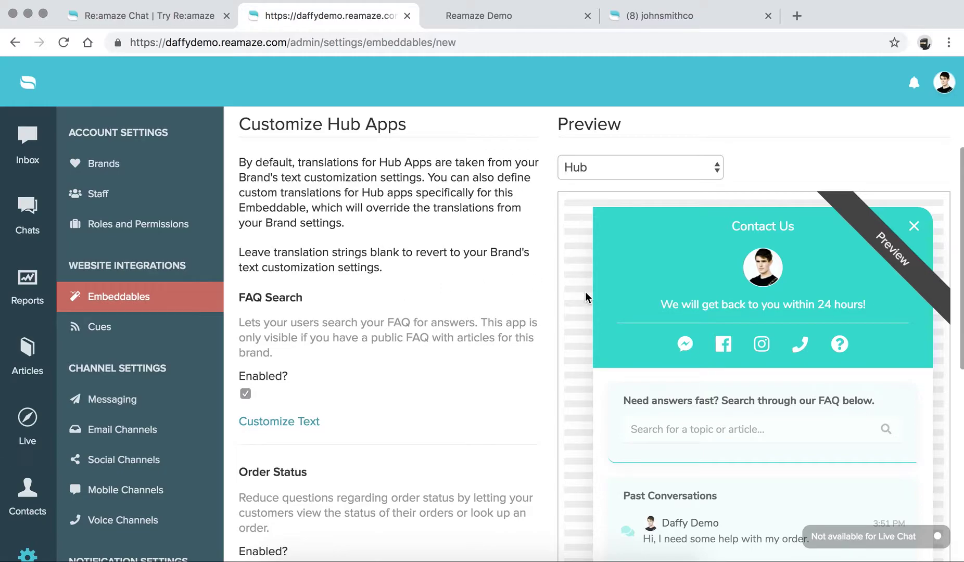
{"action": "scroll", "coordinate": [495, 299], "scroll_direction": "down", "scroll_amount": 3}
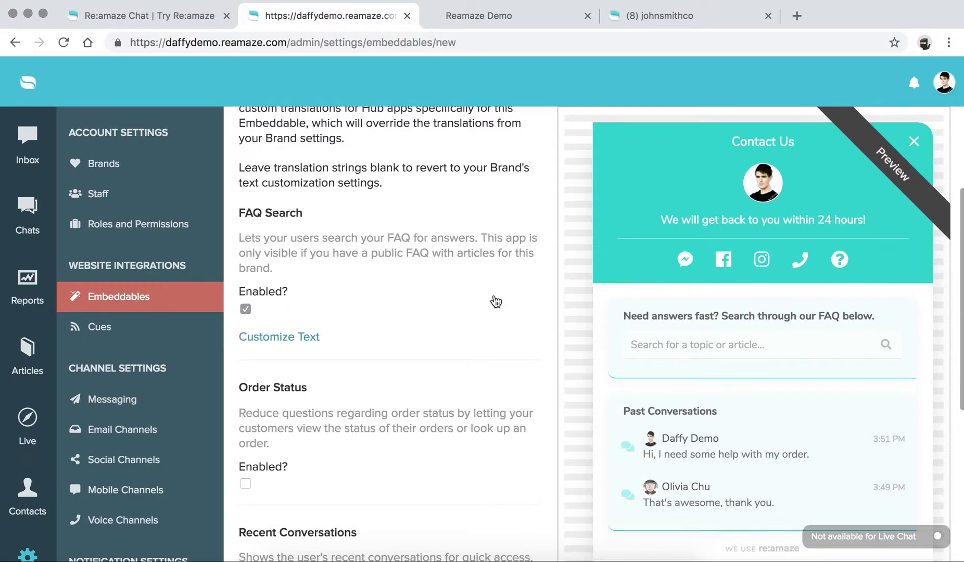
{"action": "left_click", "coordinate": [708, 344]}
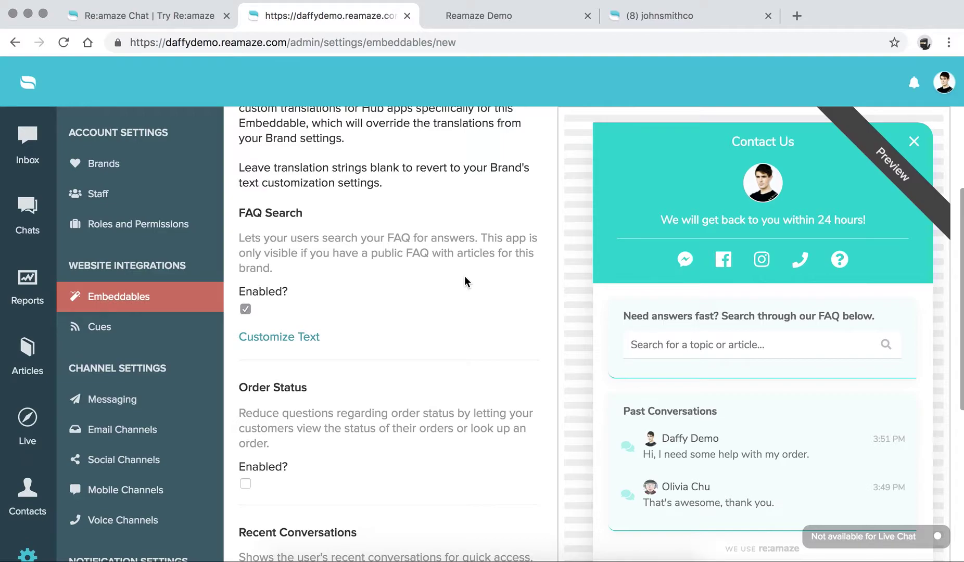
Step: Enable the Order Status app and review it in the Hub preview
{"action": "scroll", "coordinate": [465, 279], "scroll_direction": "down", "scroll_amount": 3}
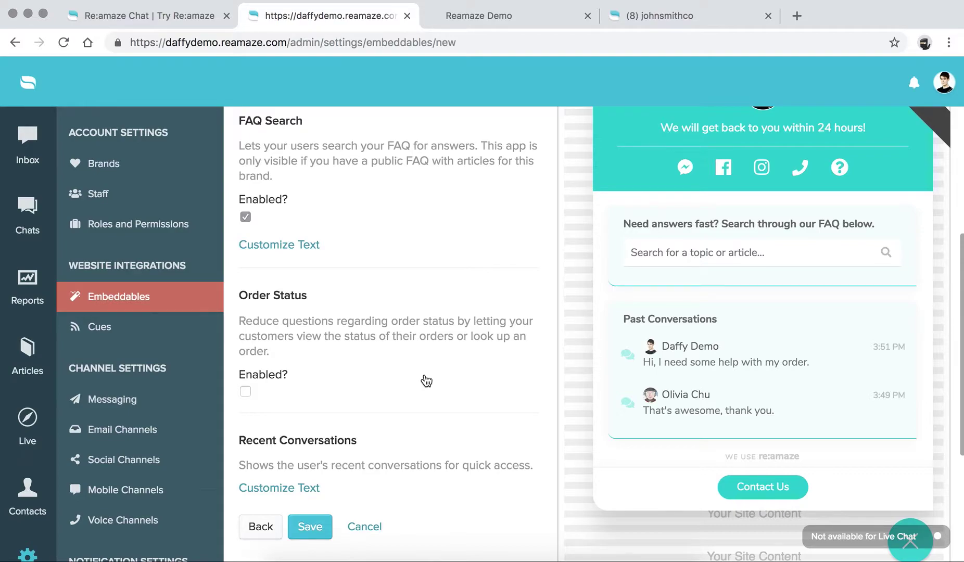
{"action": "left_click", "coordinate": [245, 393]}
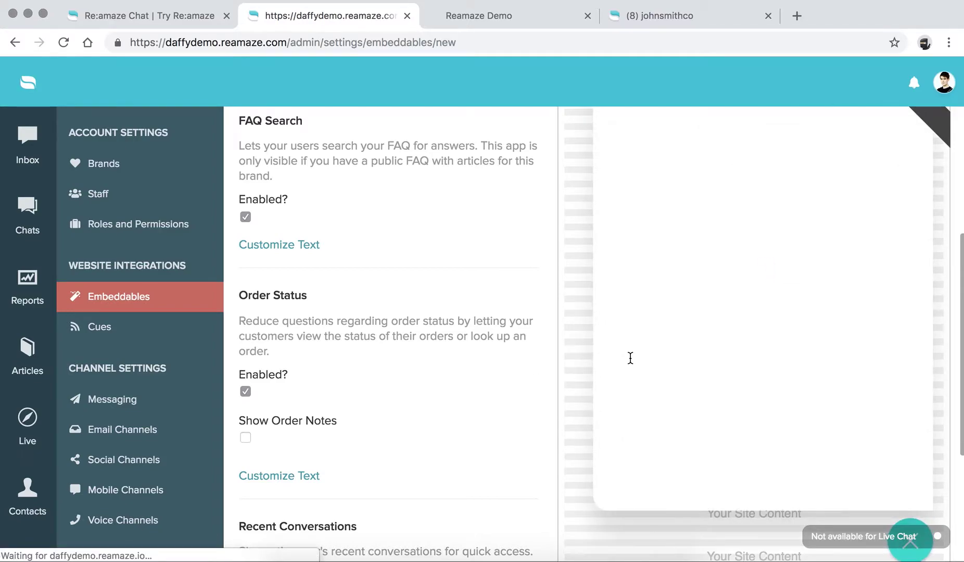
{"action": "scroll", "coordinate": [706, 266], "scroll_direction": "down", "scroll_amount": 4}
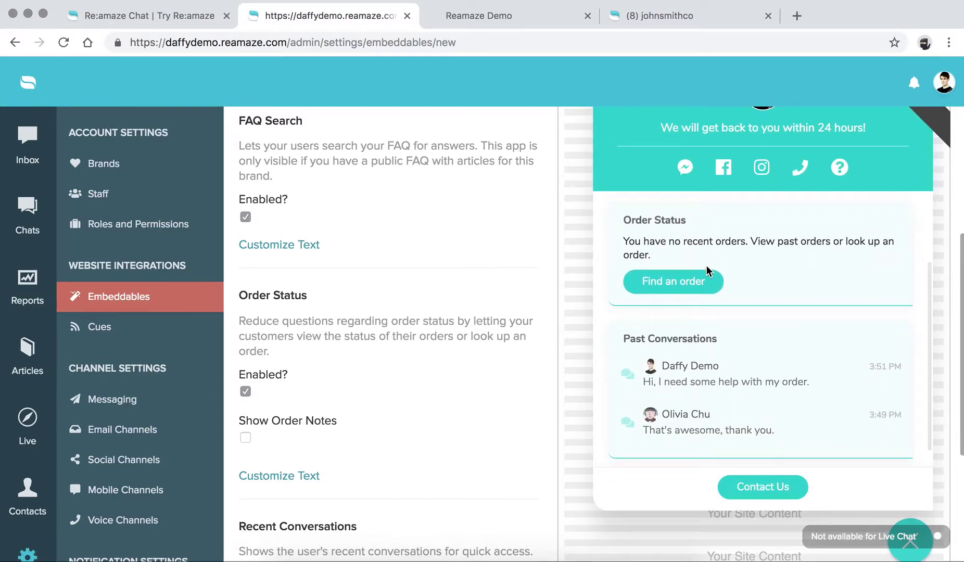
{"action": "scroll", "coordinate": [706, 266], "scroll_direction": "up", "scroll_amount": 1}
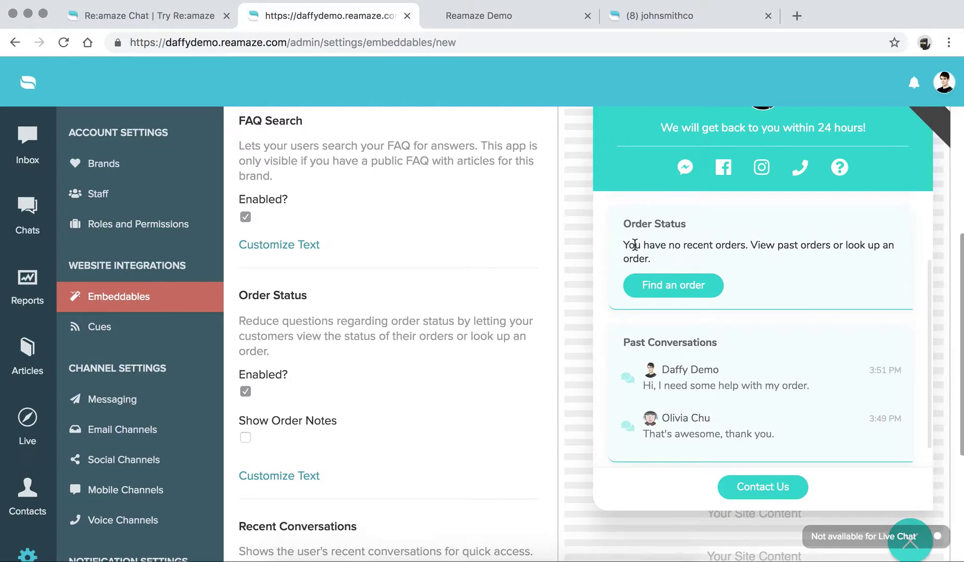
{"action": "scroll", "coordinate": [634, 245], "scroll_direction": "up", "scroll_amount": 5}
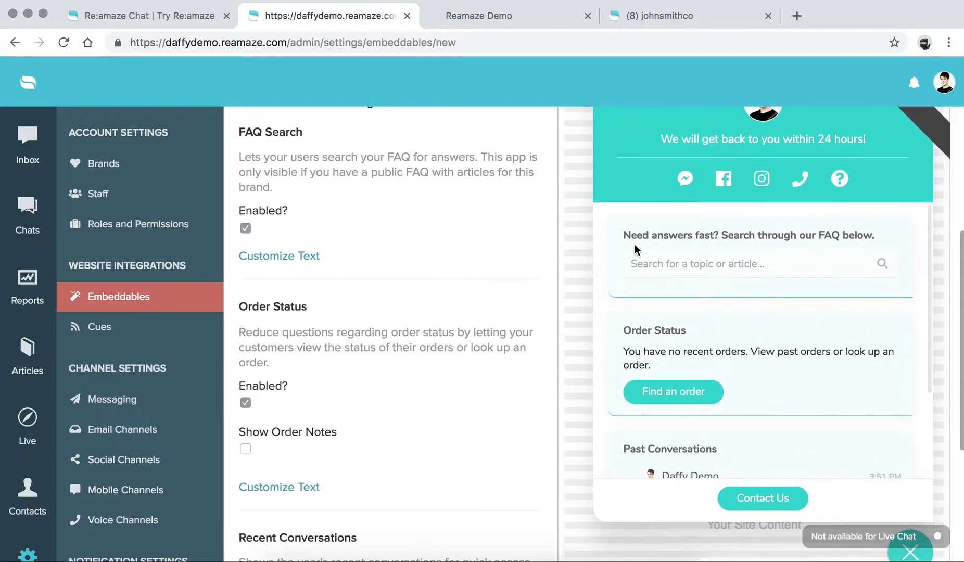
{"action": "scroll", "coordinate": [469, 264], "scroll_direction": "up", "scroll_amount": 2}
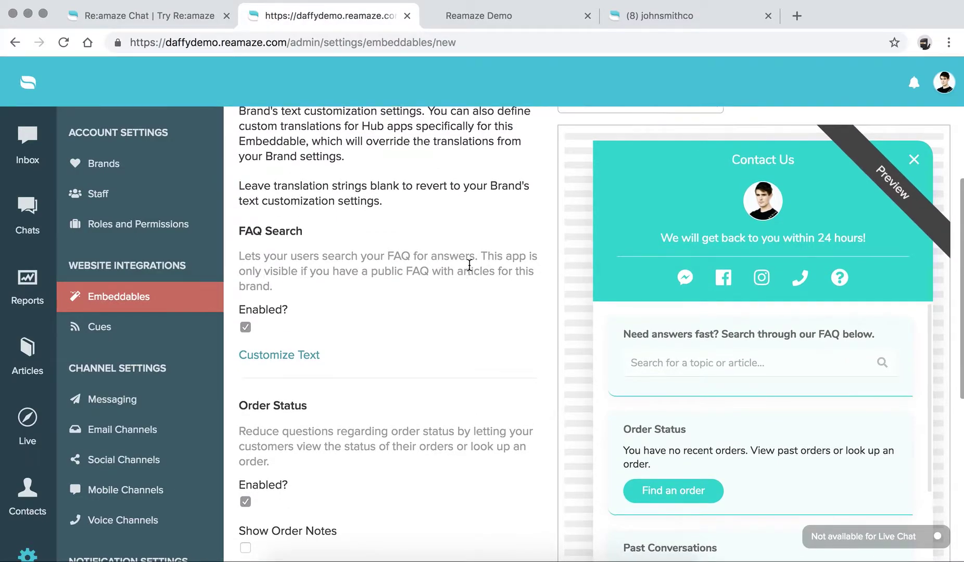
{"action": "scroll", "coordinate": [469, 264], "scroll_direction": "down", "scroll_amount": 3}
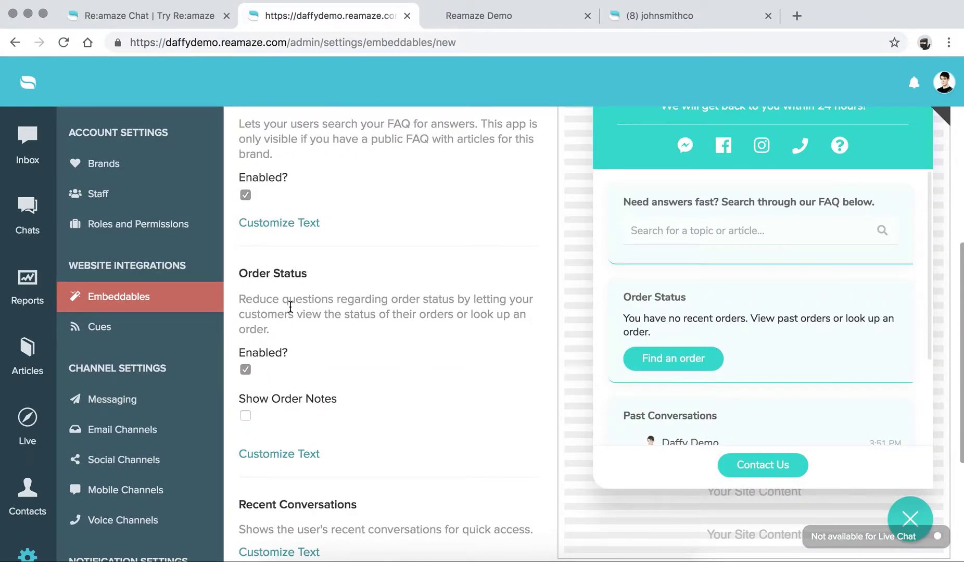
{"action": "scroll", "coordinate": [270, 270], "scroll_direction": "up", "scroll_amount": 1}
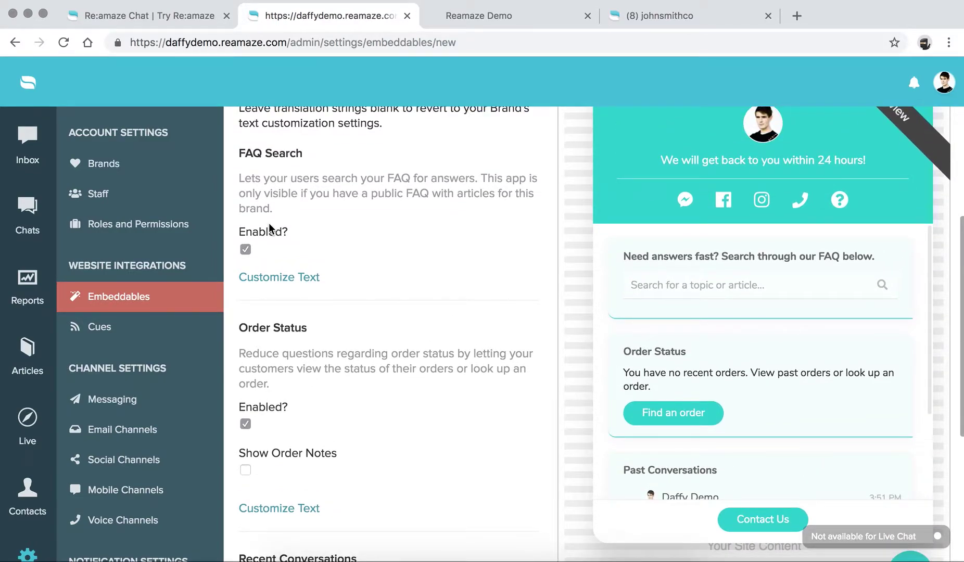
{"action": "scroll", "coordinate": [269, 224], "scroll_direction": "up", "scroll_amount": 2}
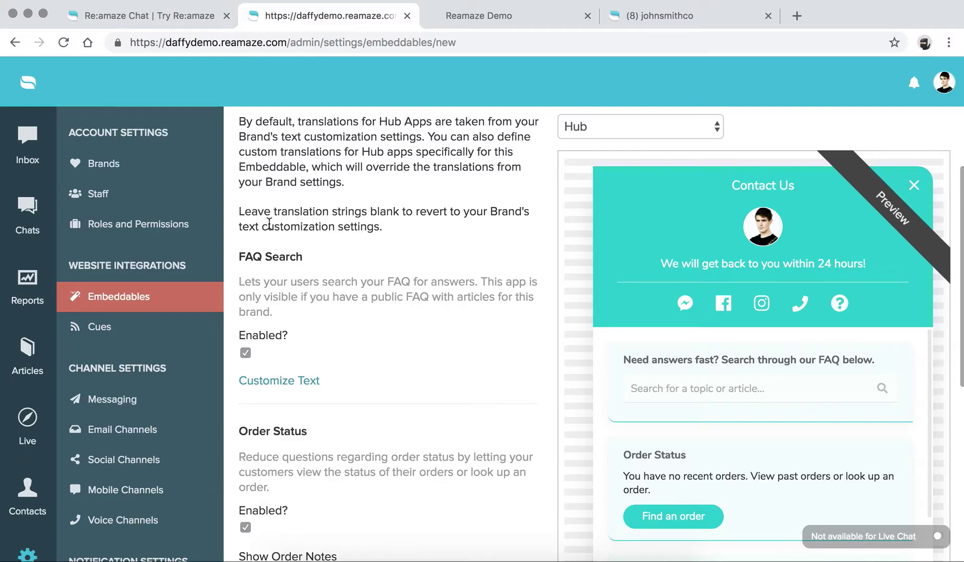
{"action": "scroll", "coordinate": [269, 223], "scroll_direction": "down", "scroll_amount": 5}
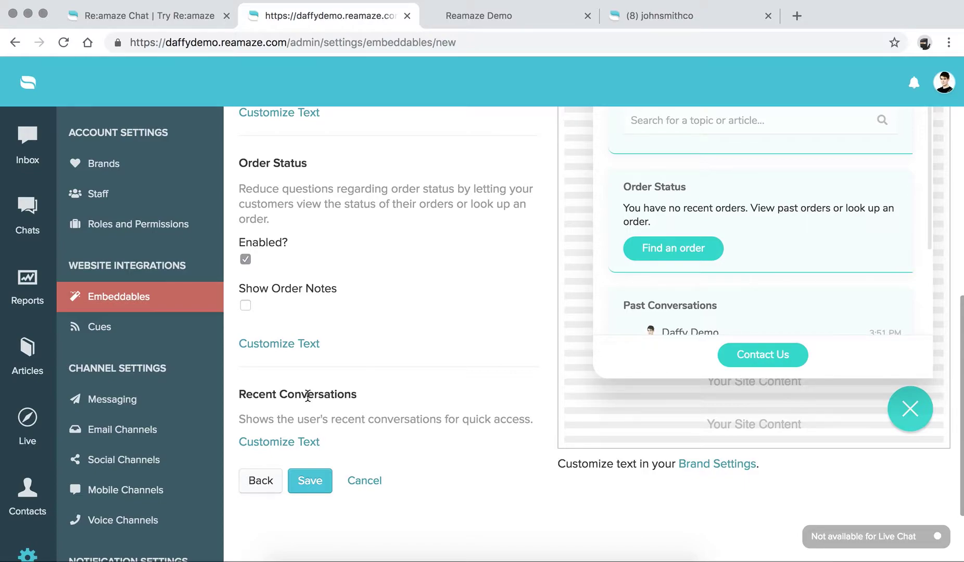
Step: Save the new embeddable and expand the Manual Publishing instructions
{"action": "left_click", "coordinate": [319, 483]}
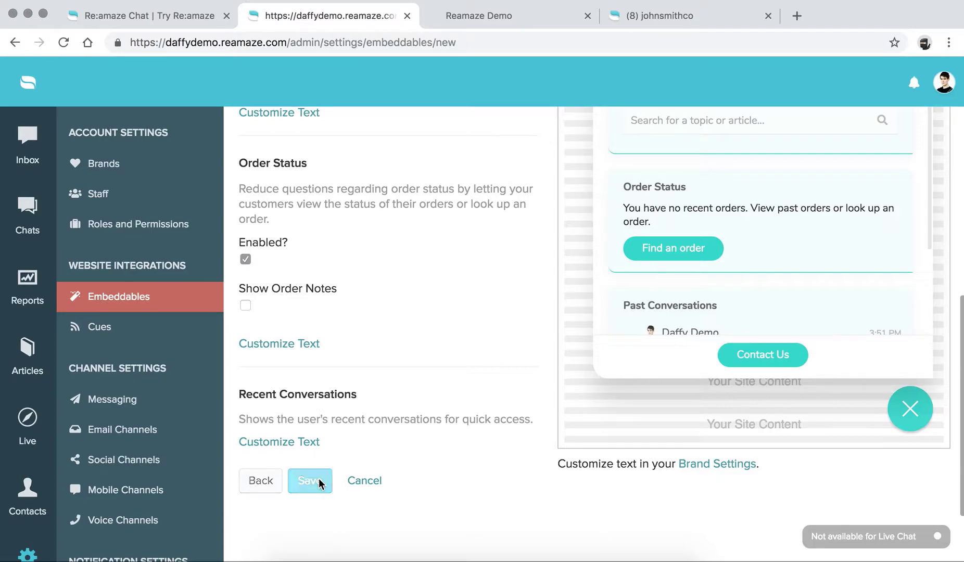
{"action": "scroll", "coordinate": [389, 259], "scroll_direction": "down", "scroll_amount": 1}
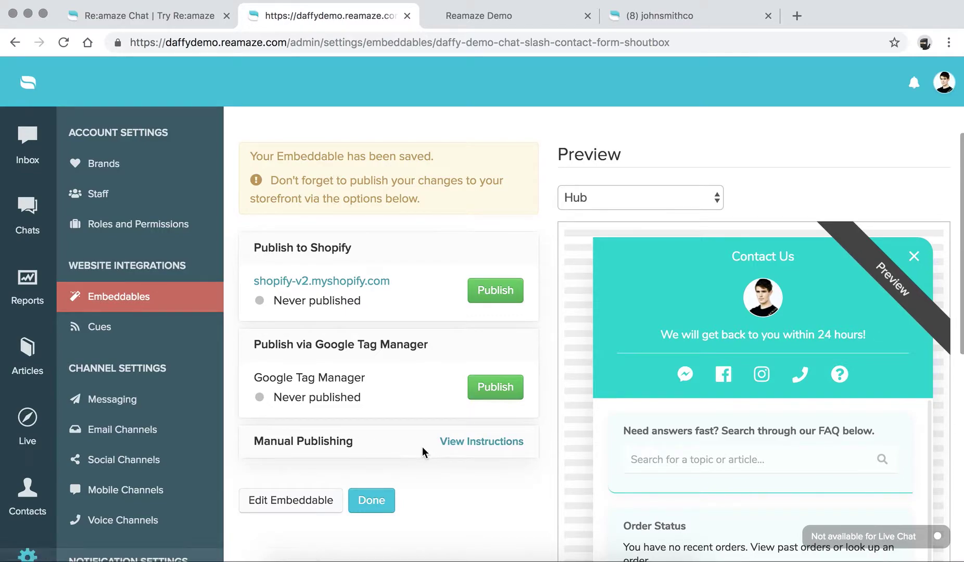
{"action": "left_click", "coordinate": [459, 444]}
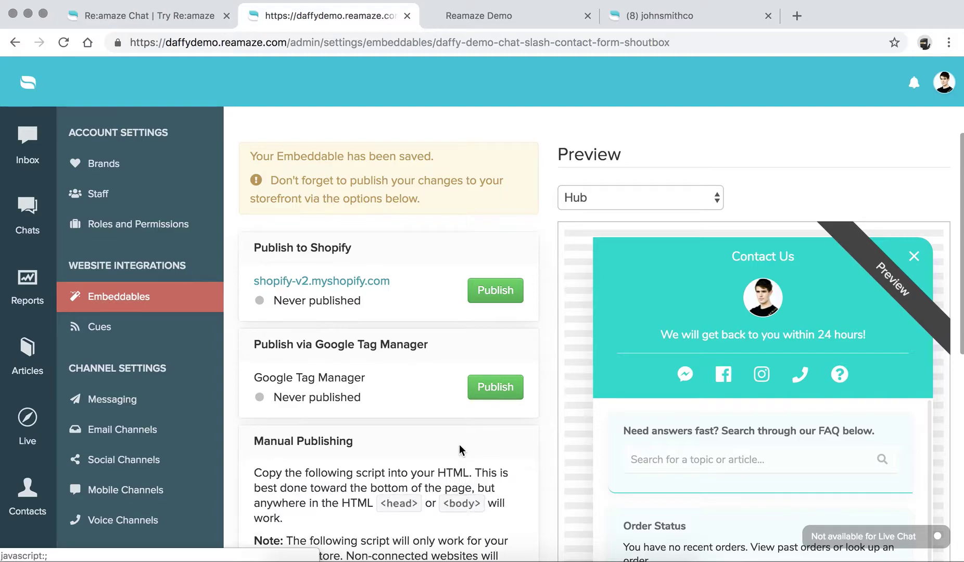
Step: Scroll through the generated install script and the Shopify/BigCommerce notes
{"action": "scroll", "coordinate": [460, 445], "scroll_direction": "down", "scroll_amount": 5}
{"action": "scroll", "coordinate": [459, 445], "scroll_direction": "down", "scroll_amount": 4}
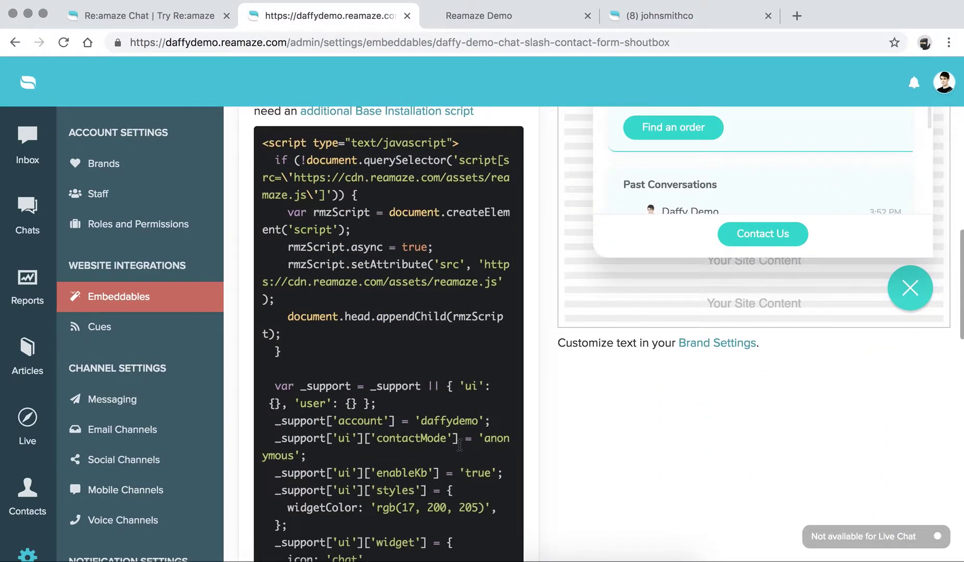
{"action": "scroll", "coordinate": [459, 443], "scroll_direction": "up", "scroll_amount": 2}
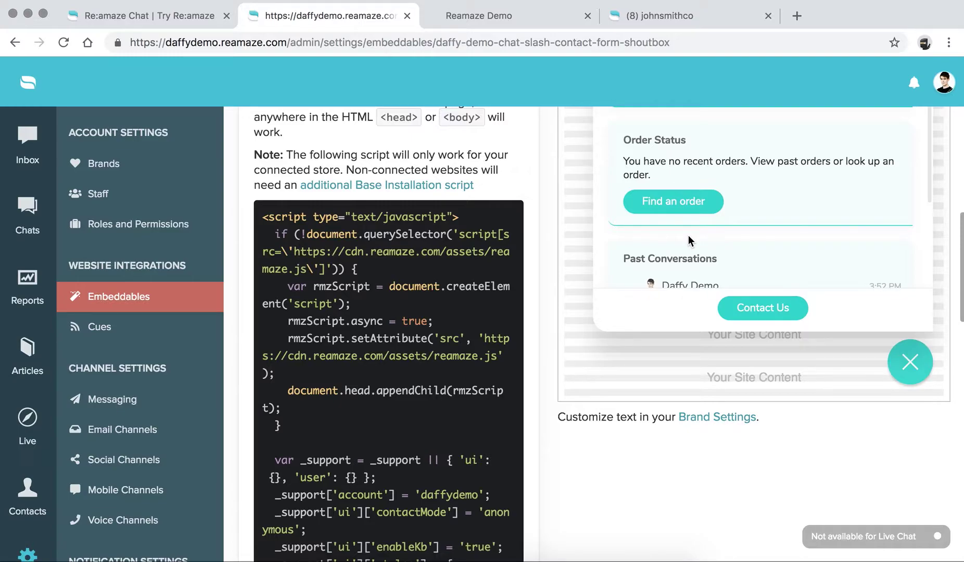
{"action": "scroll", "coordinate": [459, 317], "scroll_direction": "down", "scroll_amount": 10}
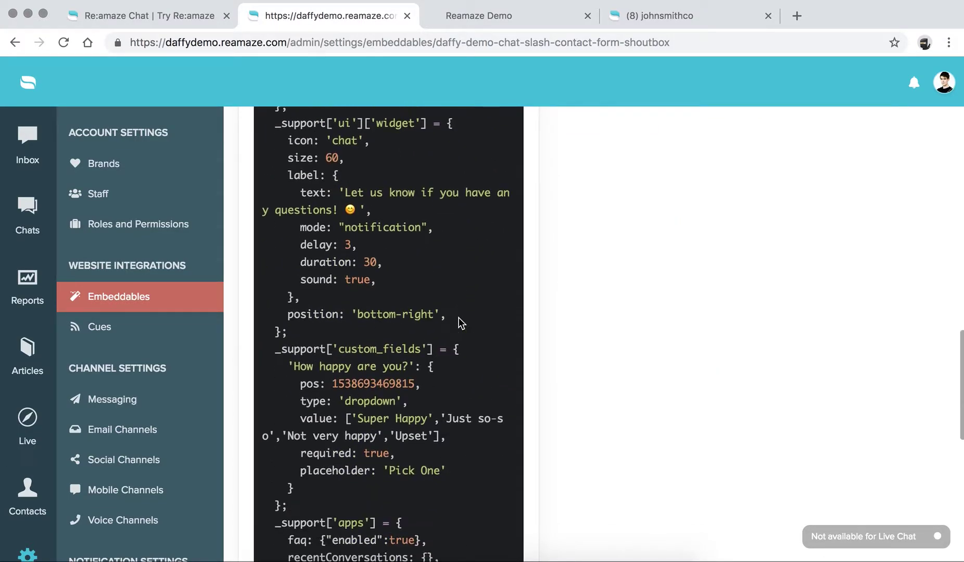
{"action": "scroll", "coordinate": [458, 318], "scroll_direction": "down", "scroll_amount": 7}
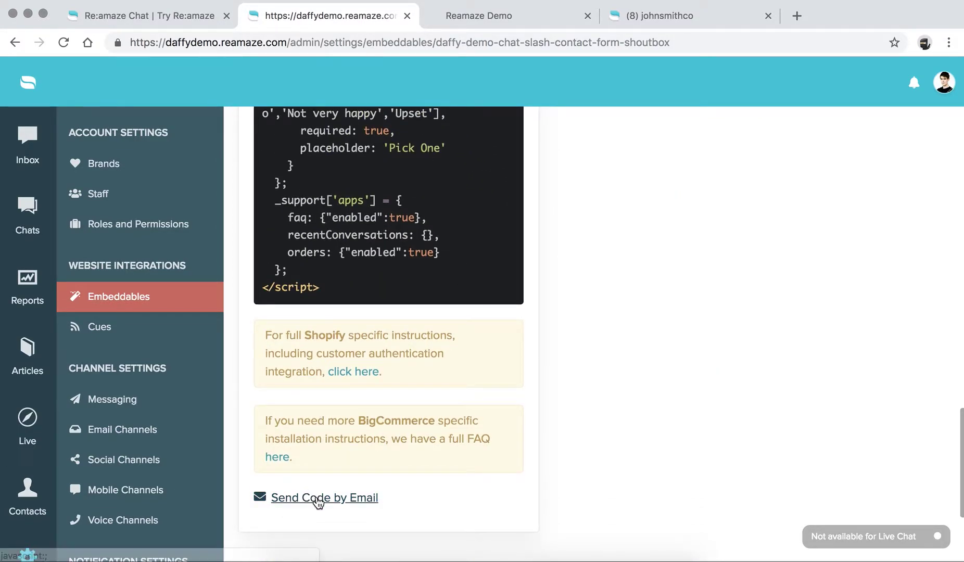
{"action": "scroll", "coordinate": [368, 435], "scroll_direction": "up", "scroll_amount": 1}
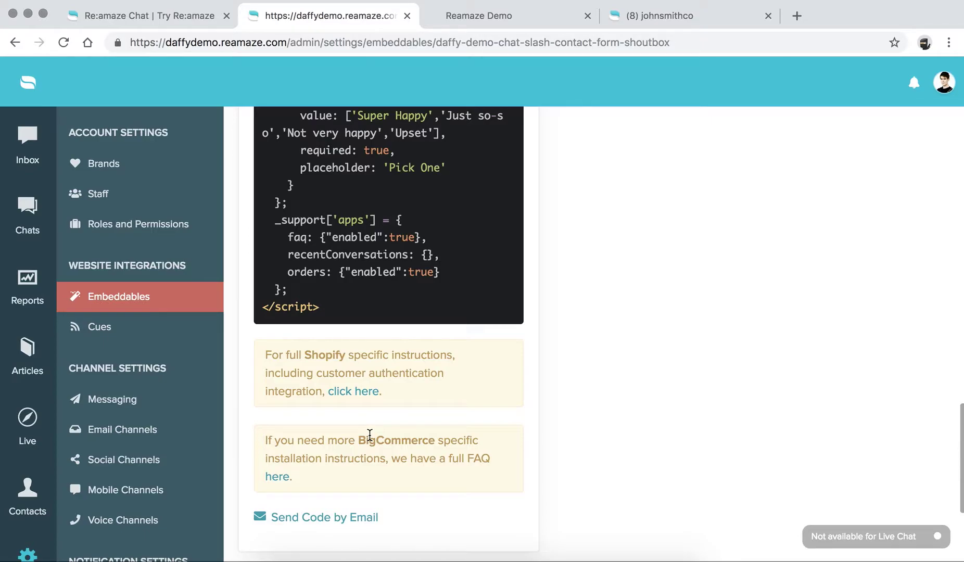
{"action": "scroll", "coordinate": [370, 436], "scroll_direction": "up", "scroll_amount": 1}
{"action": "scroll", "coordinate": [369, 436], "scroll_direction": "up", "scroll_amount": 5}
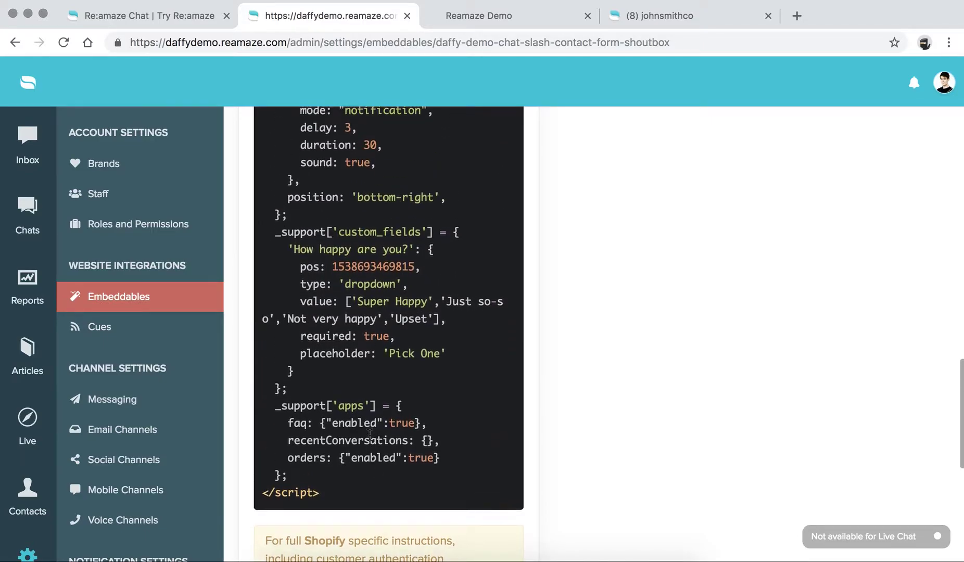
{"action": "scroll", "coordinate": [369, 436], "scroll_direction": "up", "scroll_amount": 3}
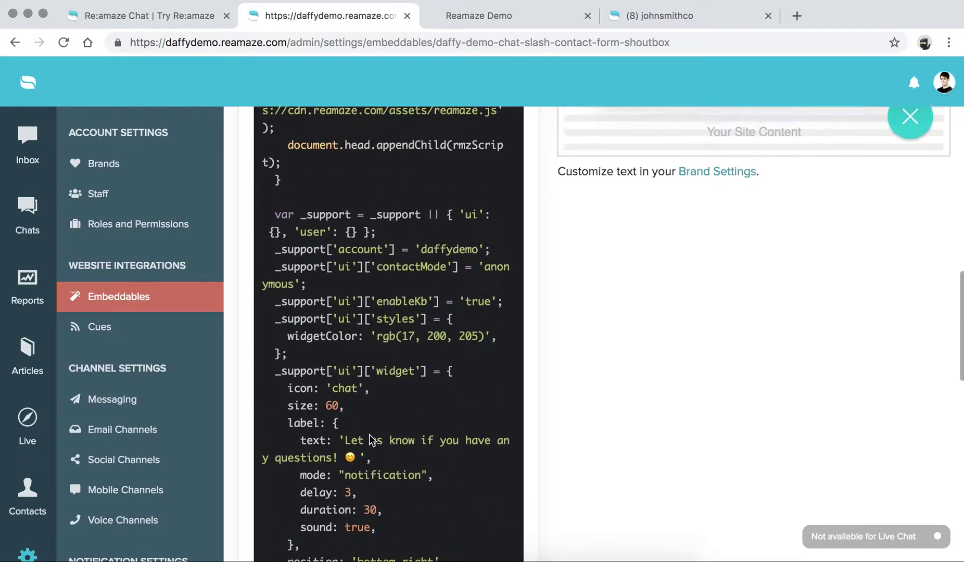
{"action": "scroll", "coordinate": [369, 436], "scroll_direction": "down", "scroll_amount": 2}
{"action": "scroll", "coordinate": [369, 433], "scroll_direction": "down", "scroll_amount": 5}
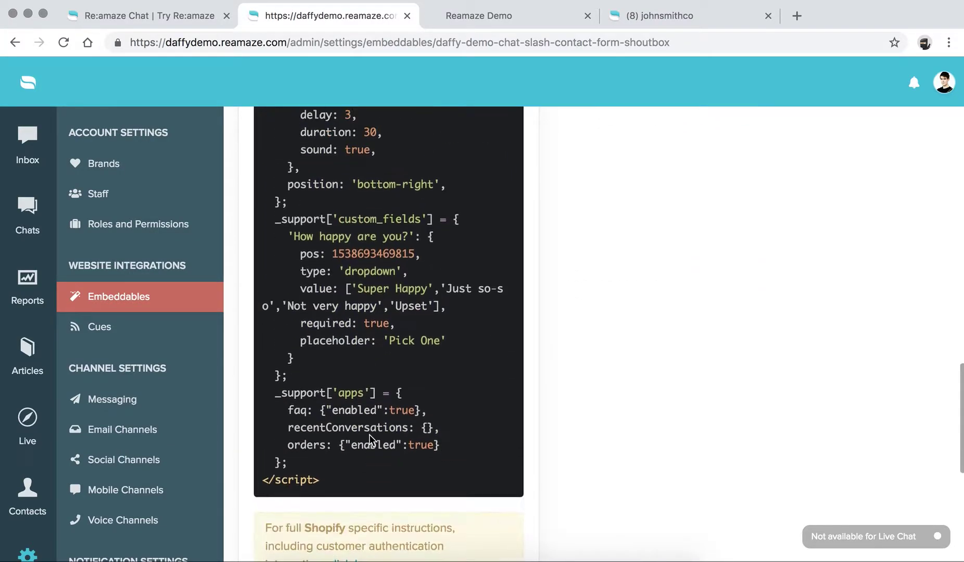
{"action": "scroll", "coordinate": [369, 433], "scroll_direction": "up", "scroll_amount": 18}
{"action": "scroll", "coordinate": [369, 433], "scroll_direction": "up", "scroll_amount": 1}
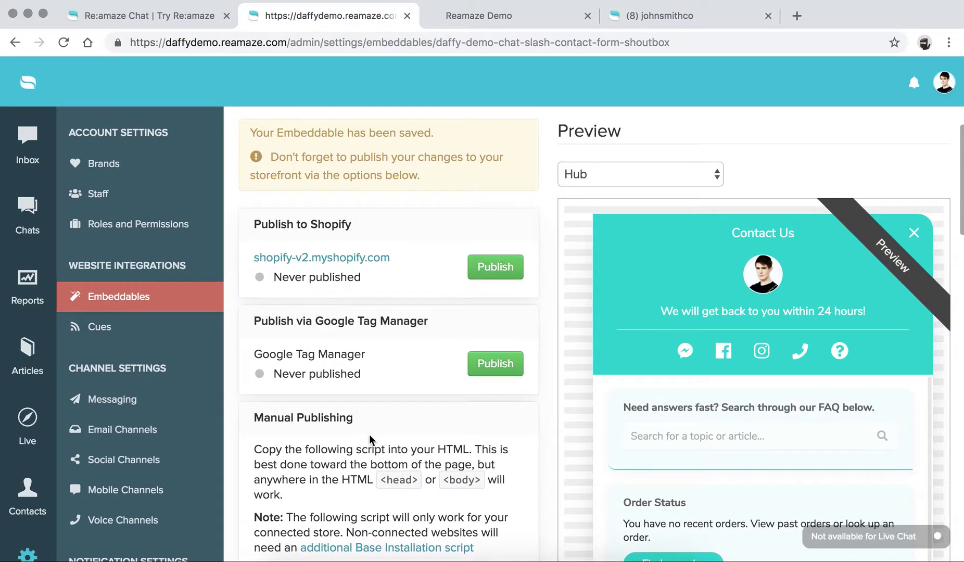
Step: Publish the embeddable to the Shopify store, confirm it, and reload the storefront home page
{"action": "left_click", "coordinate": [467, 16]}
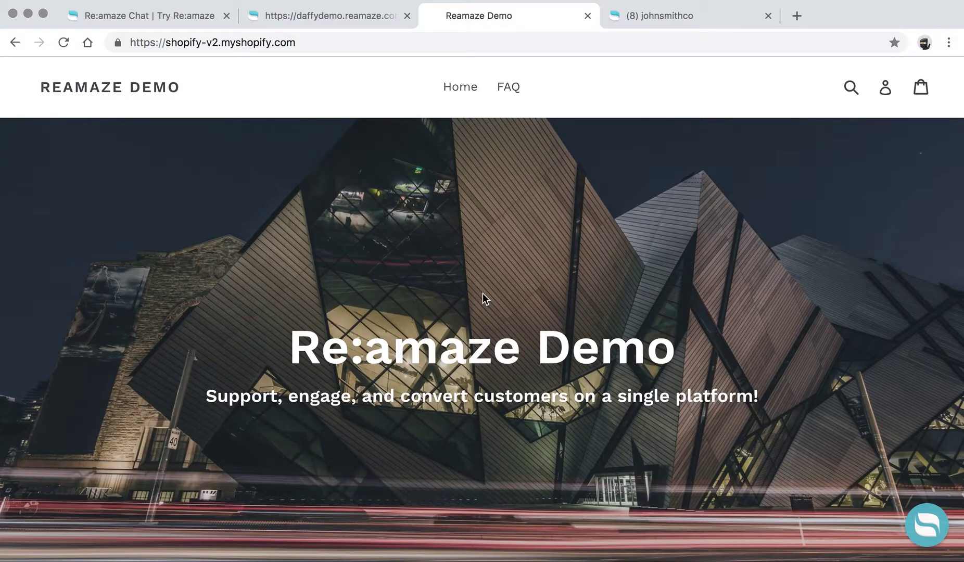
{"action": "left_click", "coordinate": [340, 17]}
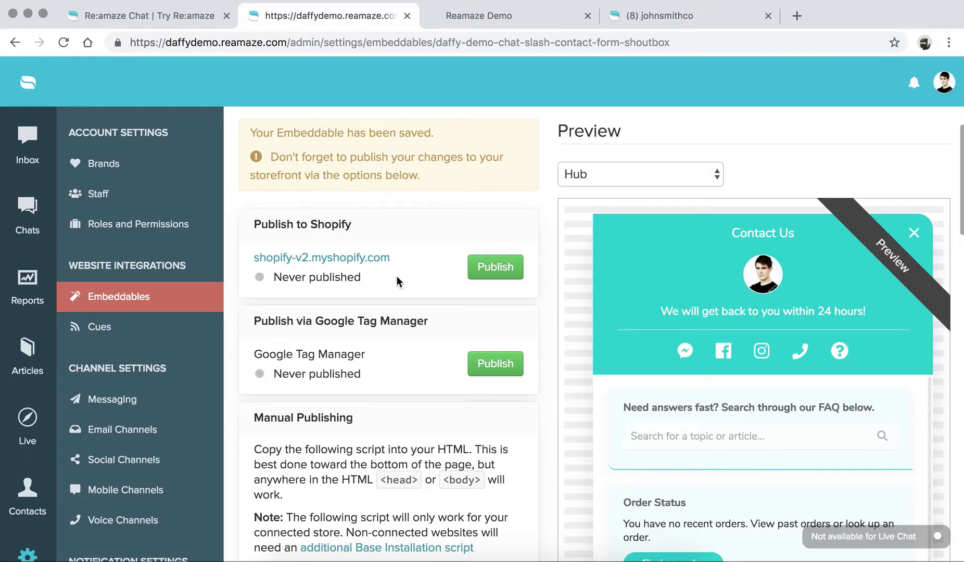
{"action": "left_click", "coordinate": [489, 266]}
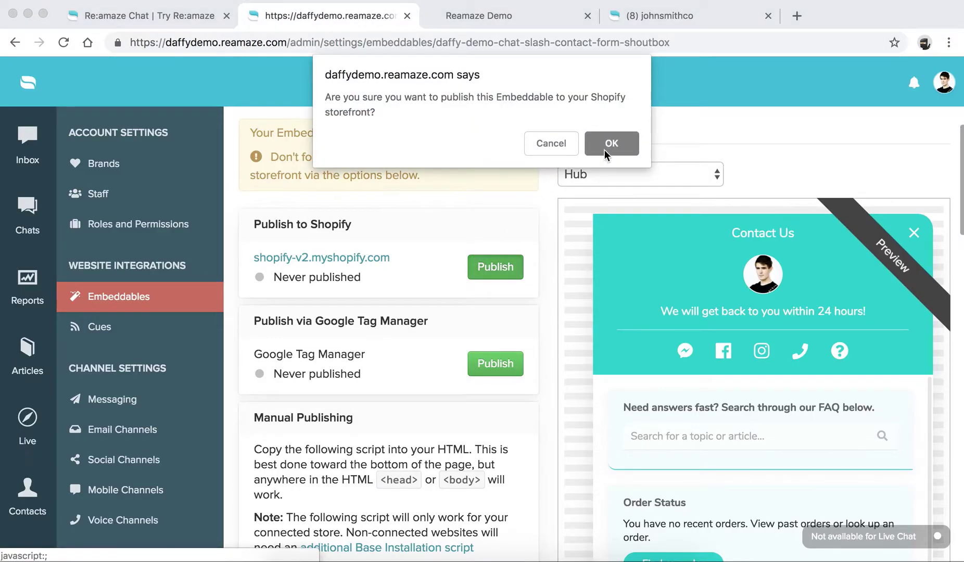
{"action": "left_click", "coordinate": [607, 147]}
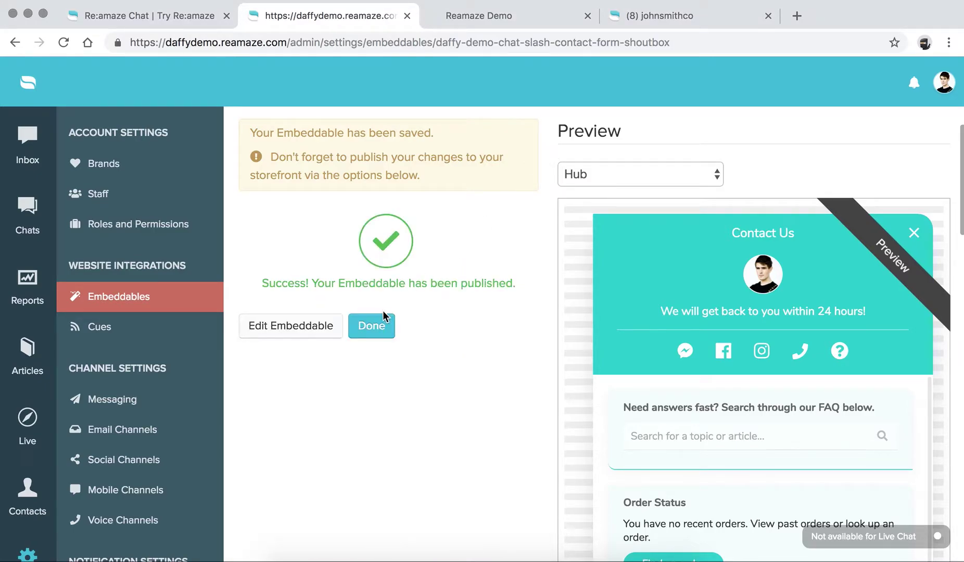
{"action": "left_click", "coordinate": [376, 325]}
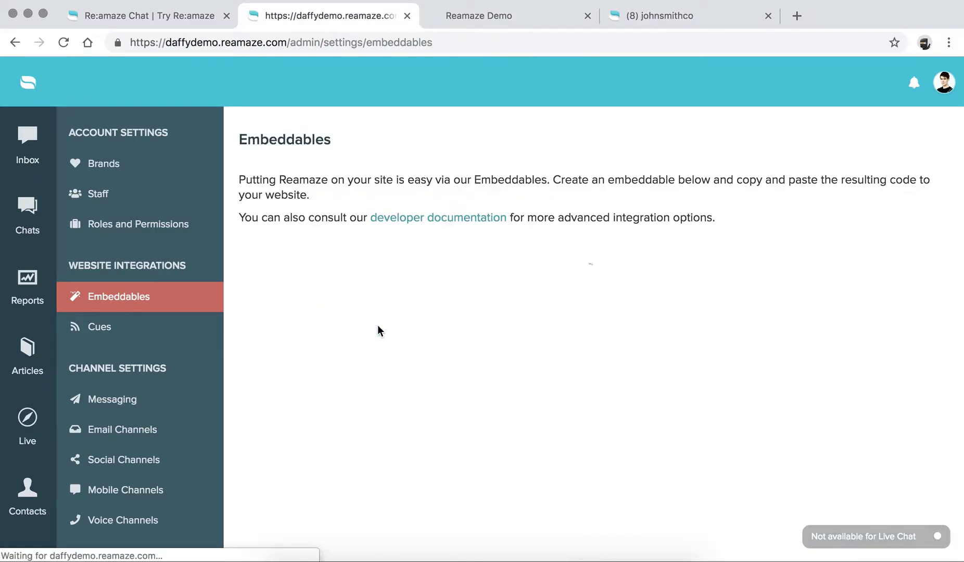
{"action": "left_click", "coordinate": [488, 15]}
{"action": "left_click", "coordinate": [63, 42]}
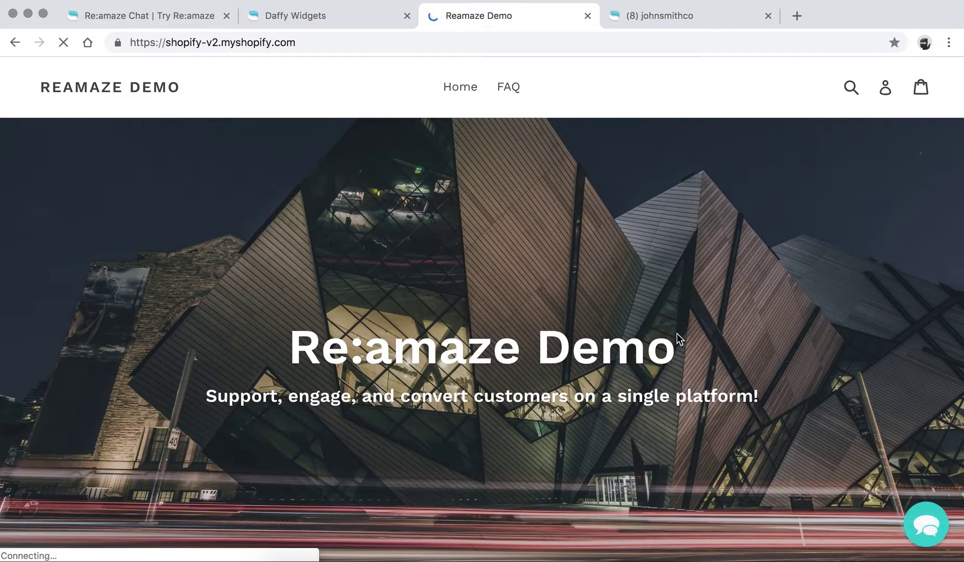
{"action": "left_click", "coordinate": [923, 525]}
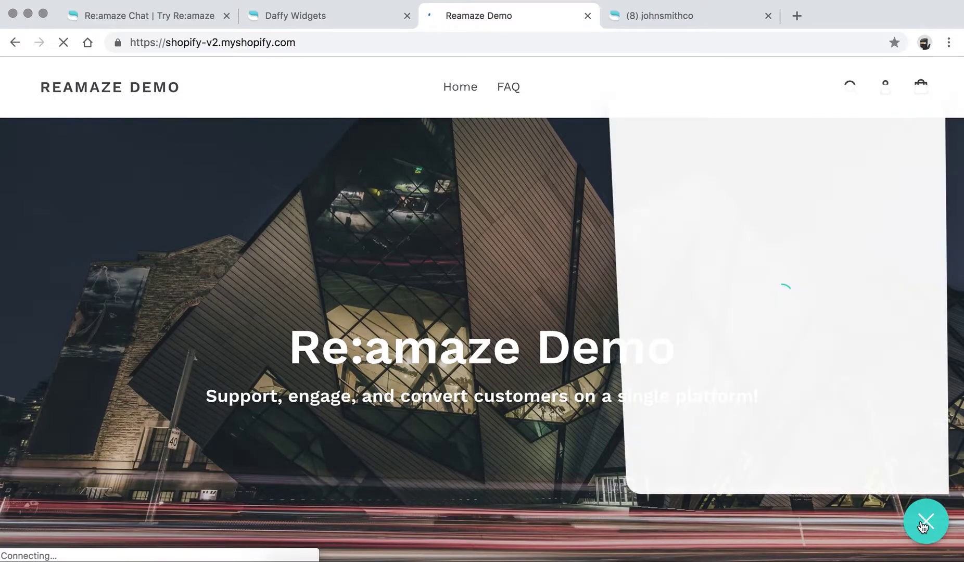
{"action": "left_click_drag", "start_coordinate": [678, 170], "coordinate": [890, 176]}
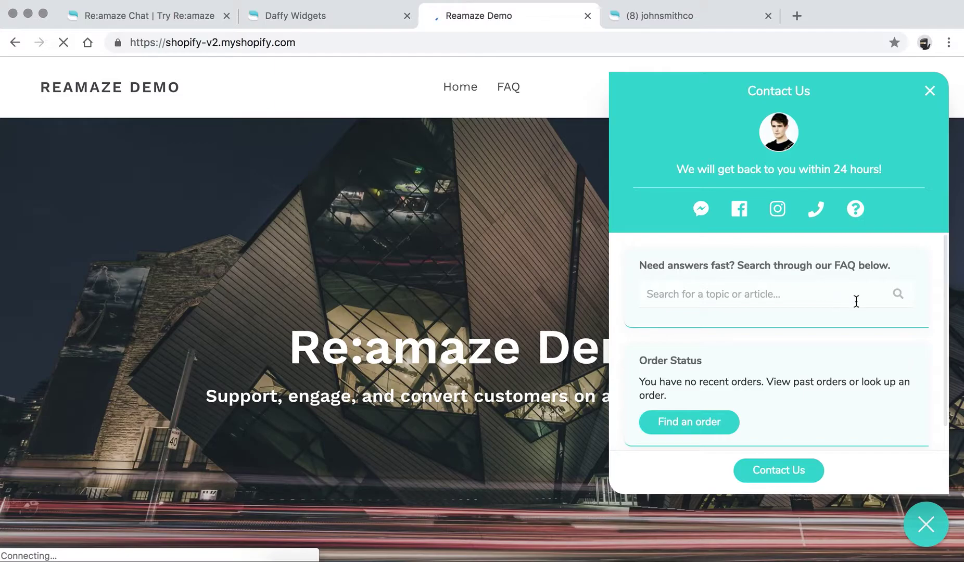
{"action": "scroll", "coordinate": [856, 301], "scroll_direction": "down", "scroll_amount": 2}
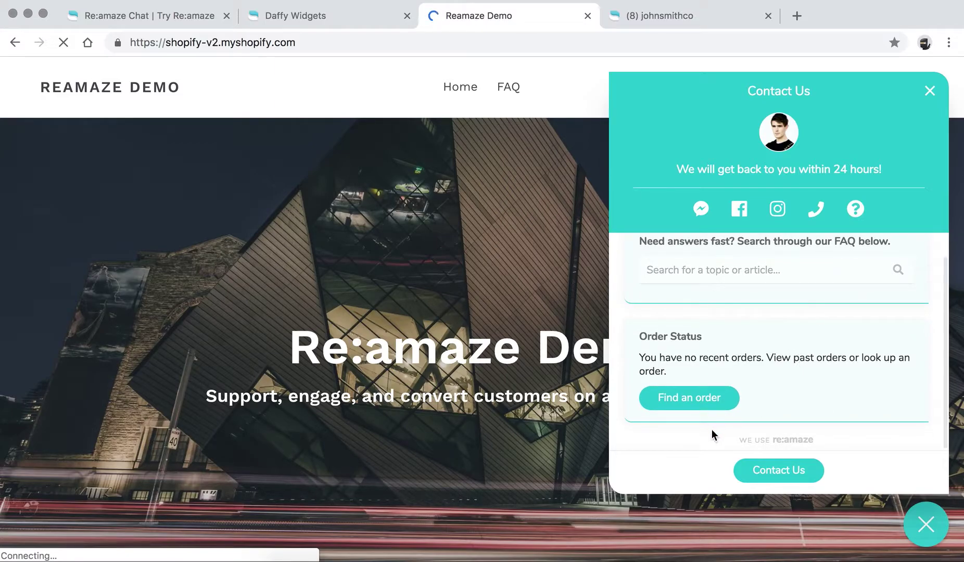
{"action": "scroll", "coordinate": [711, 430], "scroll_direction": "down", "scroll_amount": 1}
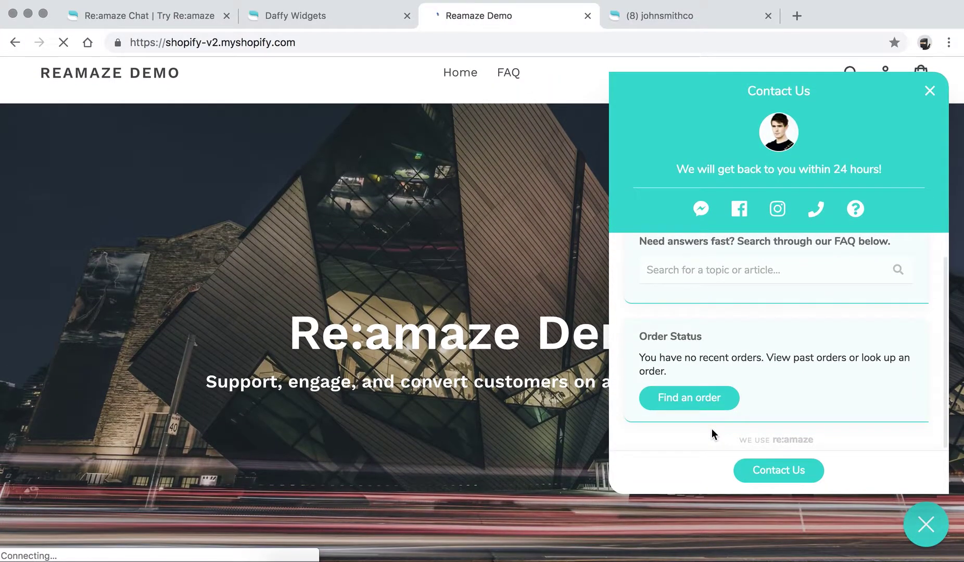
{"action": "scroll", "coordinate": [529, 400], "scroll_direction": "up", "scroll_amount": 1}
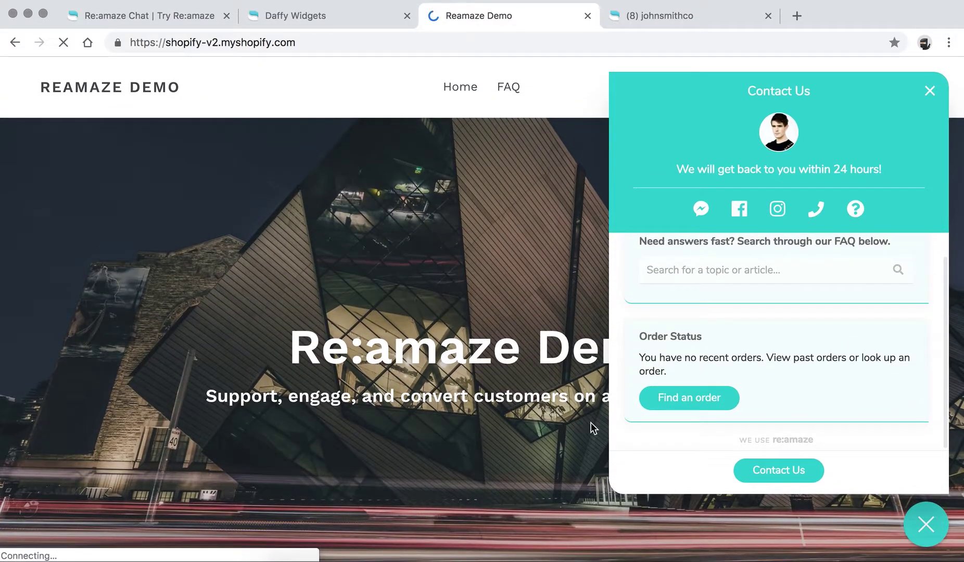
{"action": "left_click", "coordinate": [757, 475]}
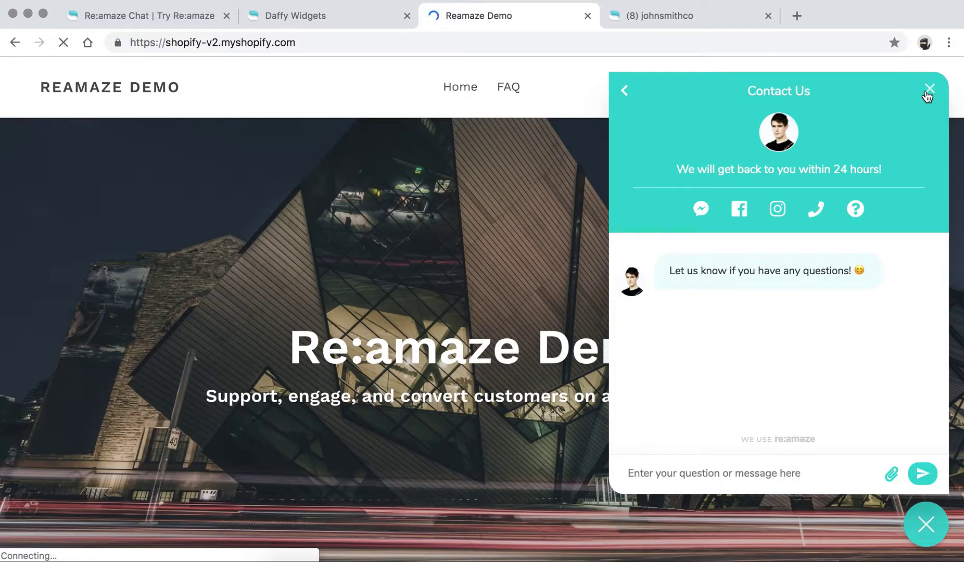
{"action": "left_click", "coordinate": [929, 89]}
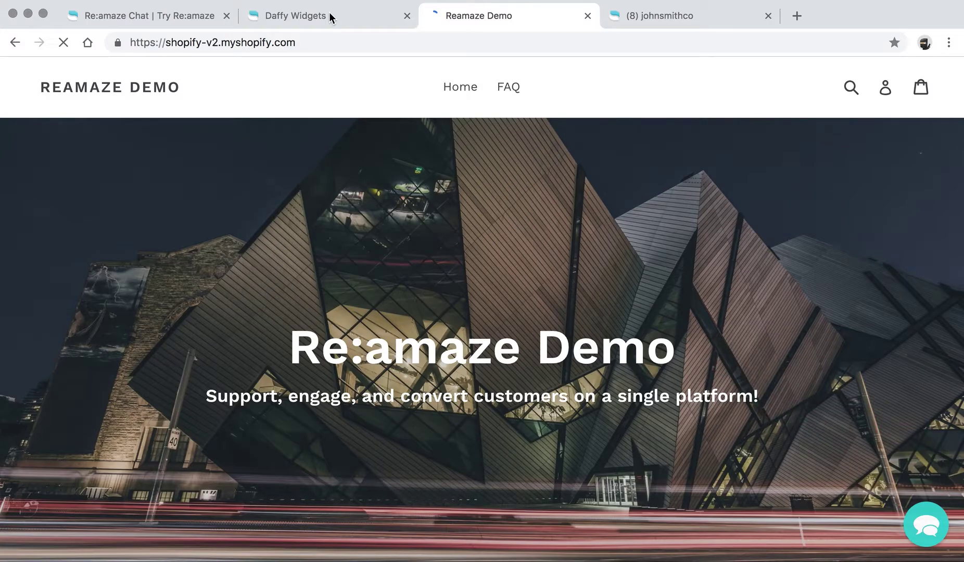
Step: Return to the Embeddables list showing the Daffy Demo Chat / Contact Form Shoutbox published
{"action": "left_click", "coordinate": [330, 16]}
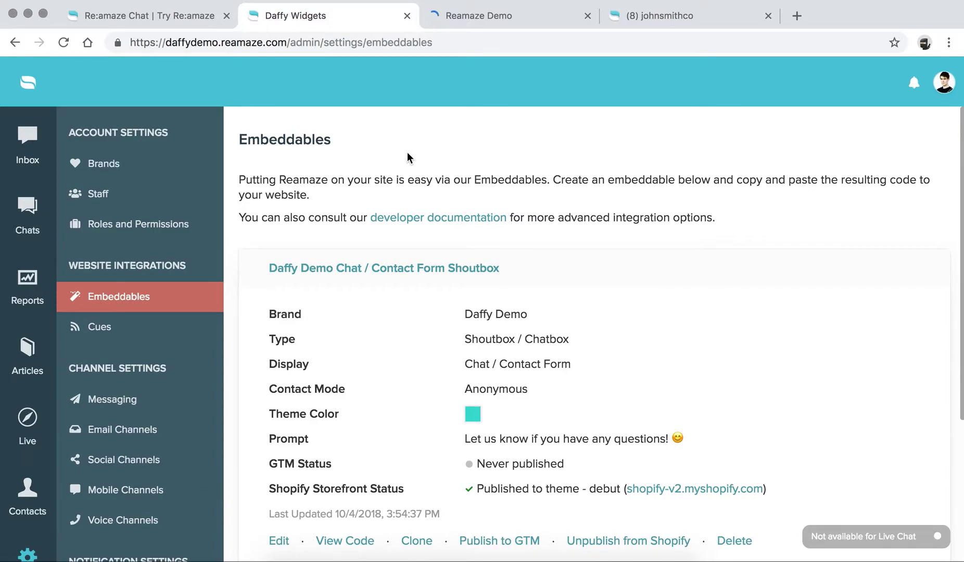
{"action": "left_click_drag", "start_coordinate": [69, 267], "coordinate": [214, 274]}
{"action": "left_click", "coordinate": [177, 268]}
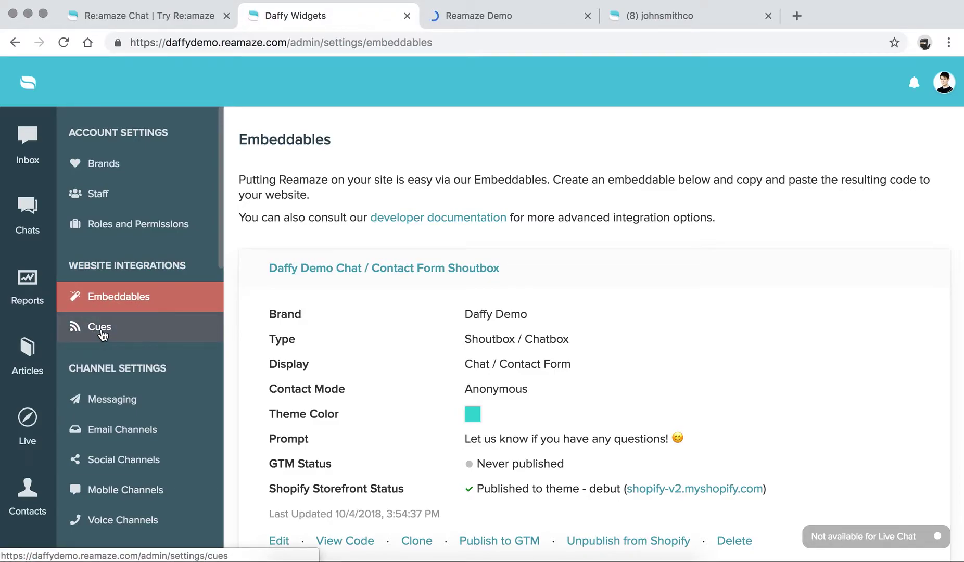
Step: Start a new Cue from the Cues settings, keeping Brand as Daffy Demo
{"action": "left_click", "coordinate": [101, 331]}
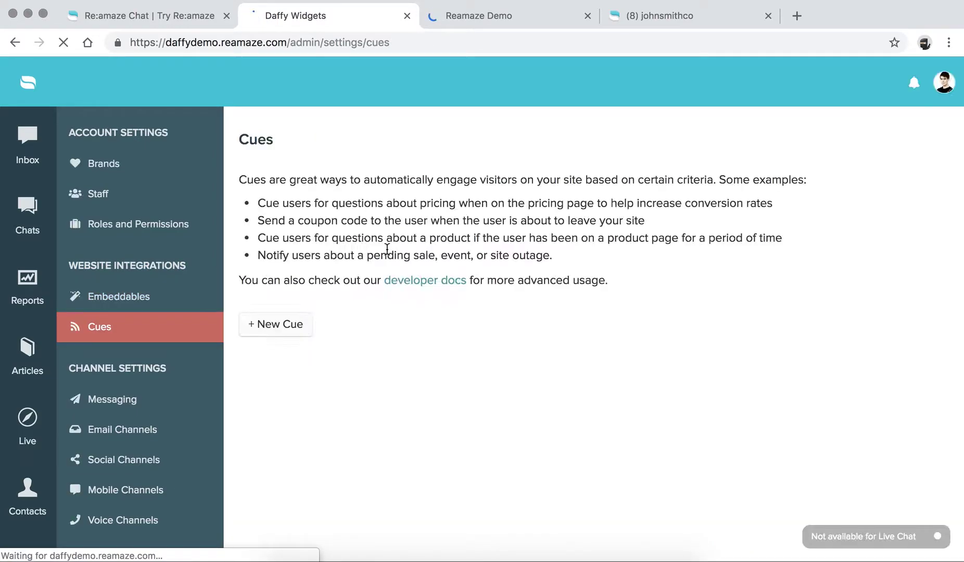
{"action": "left_click", "coordinate": [280, 325]}
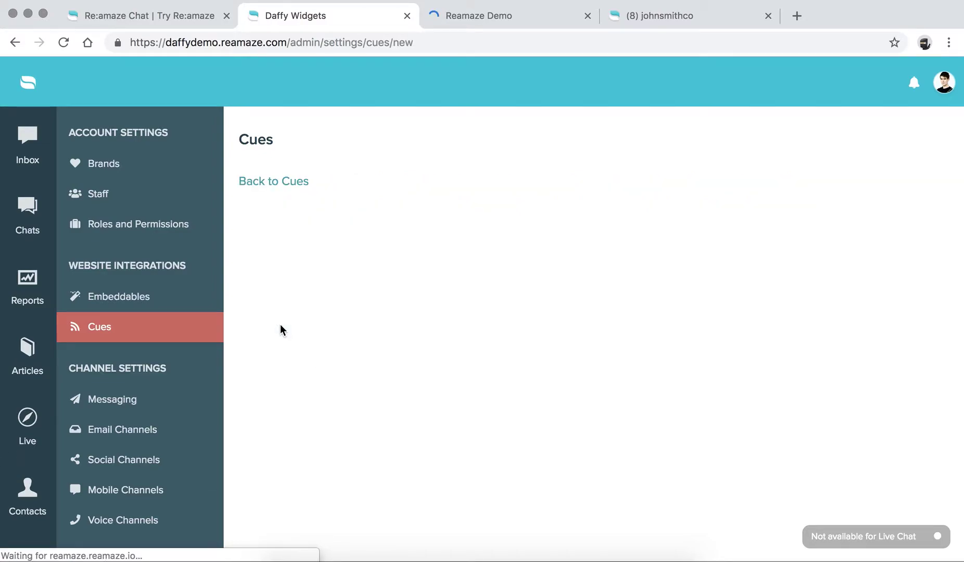
{"action": "scroll", "coordinate": [338, 210], "scroll_direction": "down", "scroll_amount": 5}
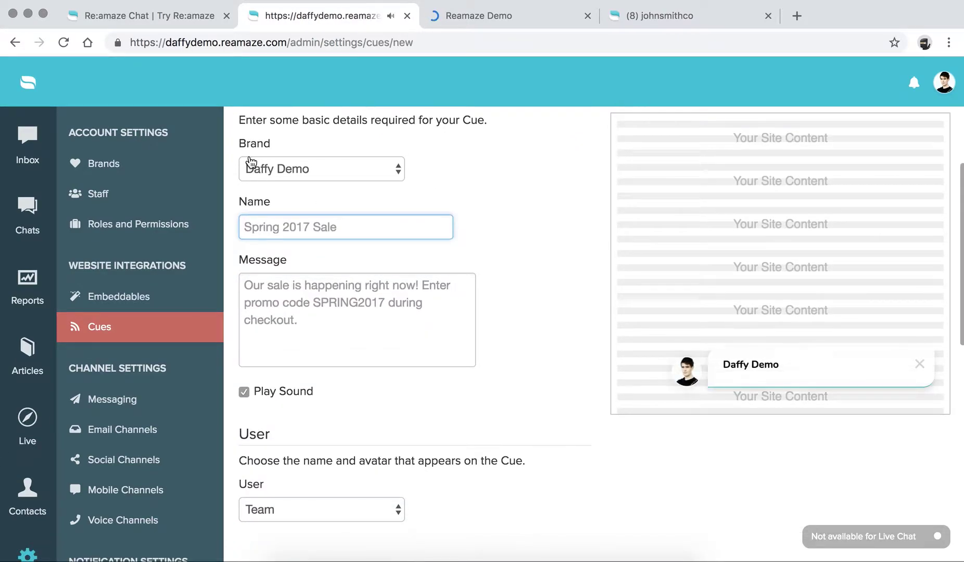
{"action": "left_click", "coordinate": [263, 169]}
{"action": "left_click", "coordinate": [263, 166]}
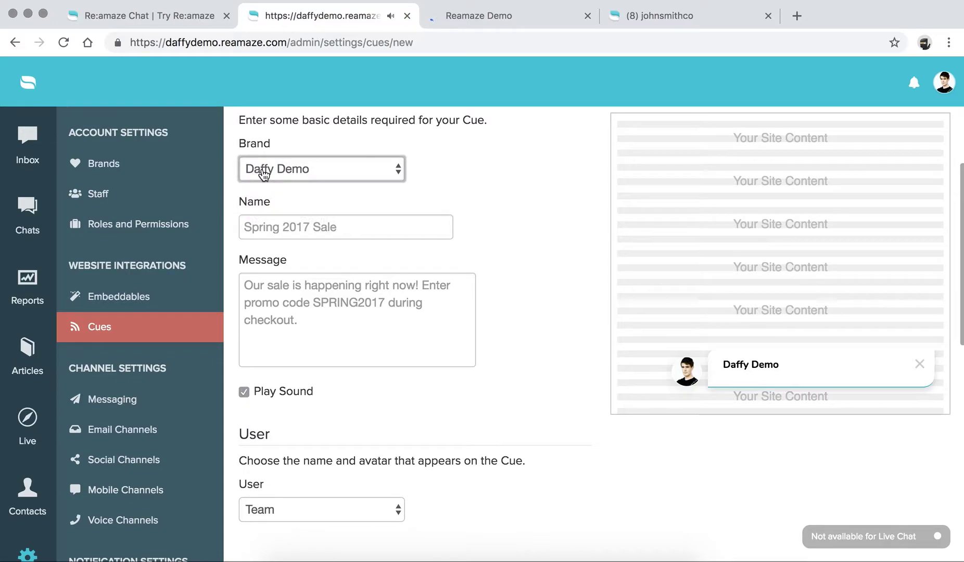
{"action": "left_click", "coordinate": [321, 121]}
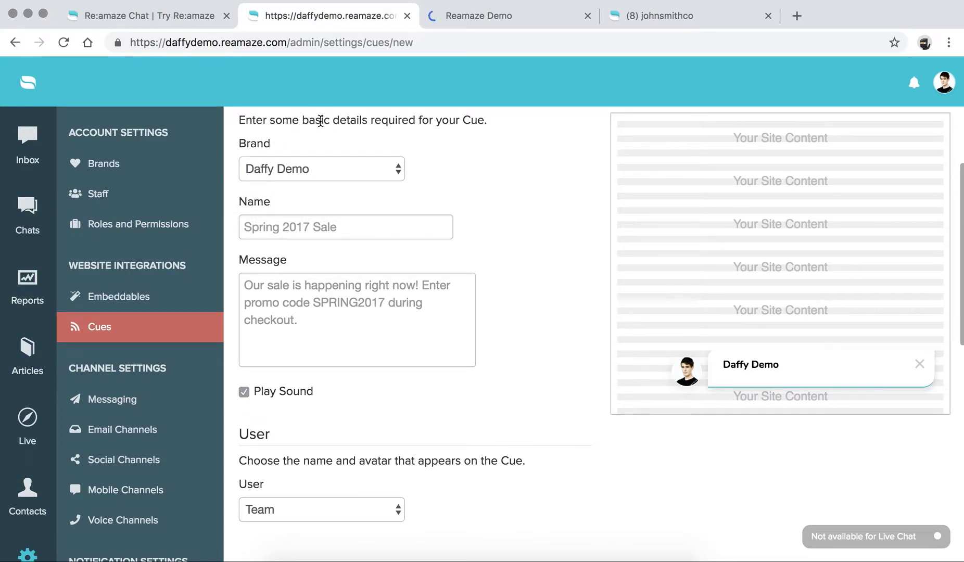
Step: Name the cue 'Site Abandonment' with a message inviting visitors to schedule a sales demo
{"action": "left_click", "coordinate": [306, 221]}
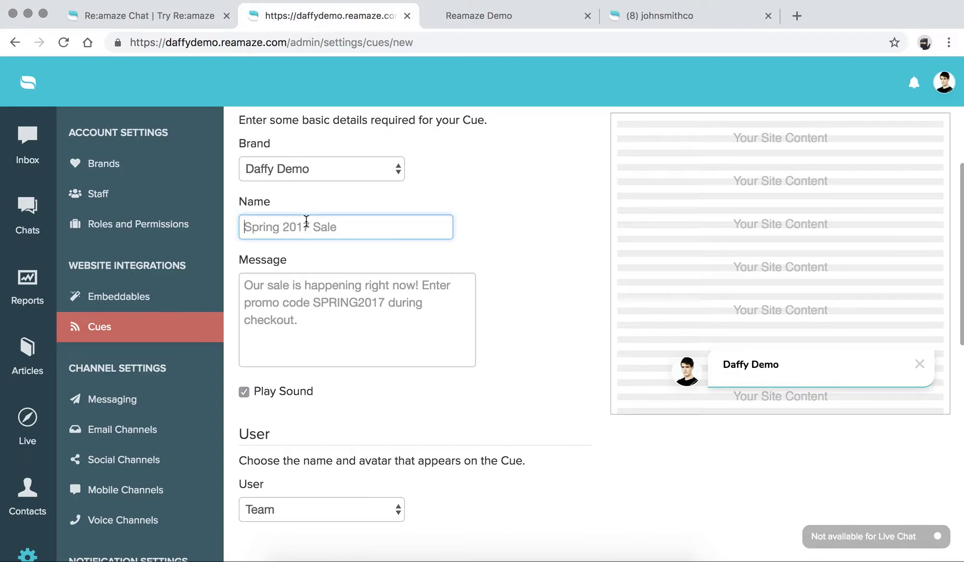
{"action": "type", "text": "Site Abandonment"}
{"action": "left_click", "coordinate": [490, 223]}
{"action": "left_click", "coordinate": [388, 308]}
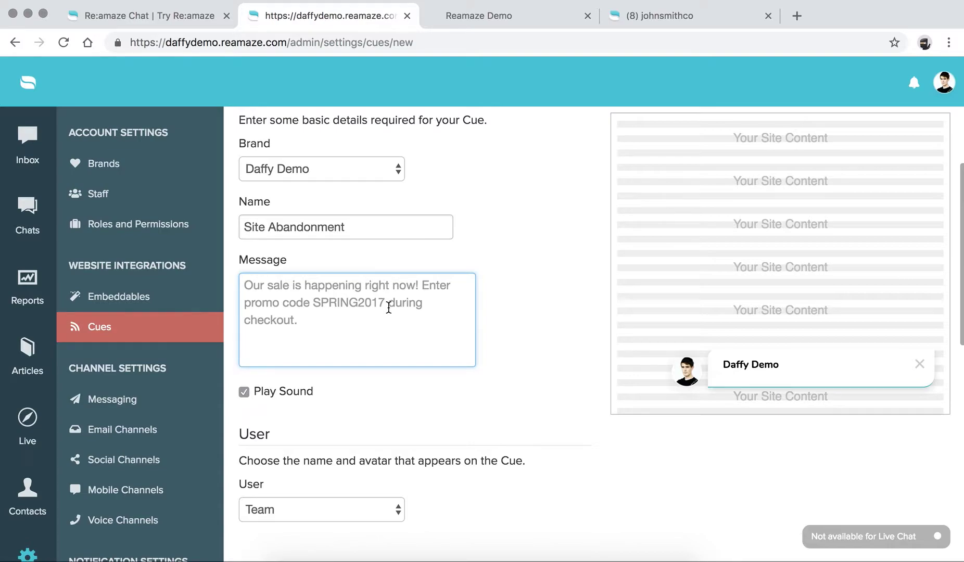
{"action": "type", "text": "Hey "}
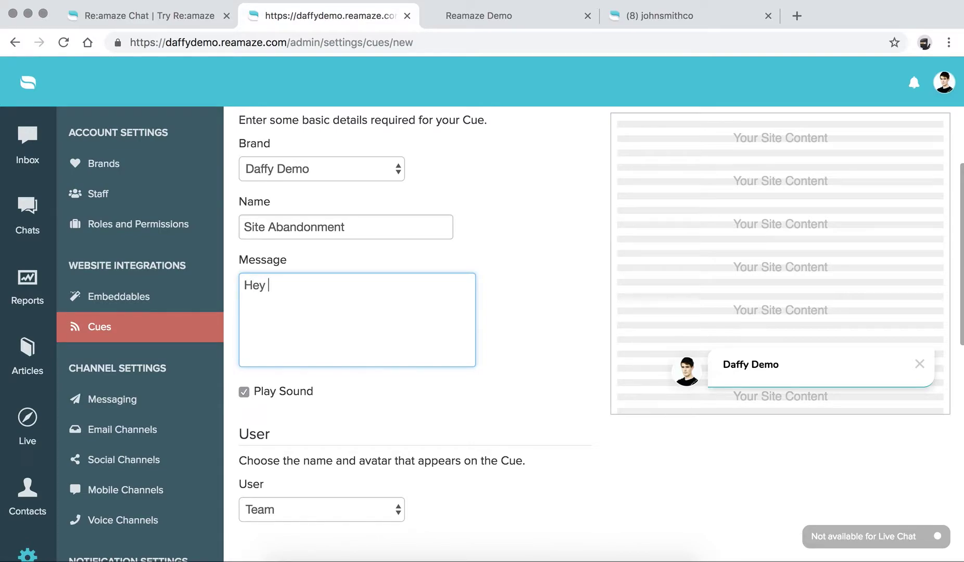
{"action": "type", "text": "! Don't leave yet! Would you"}
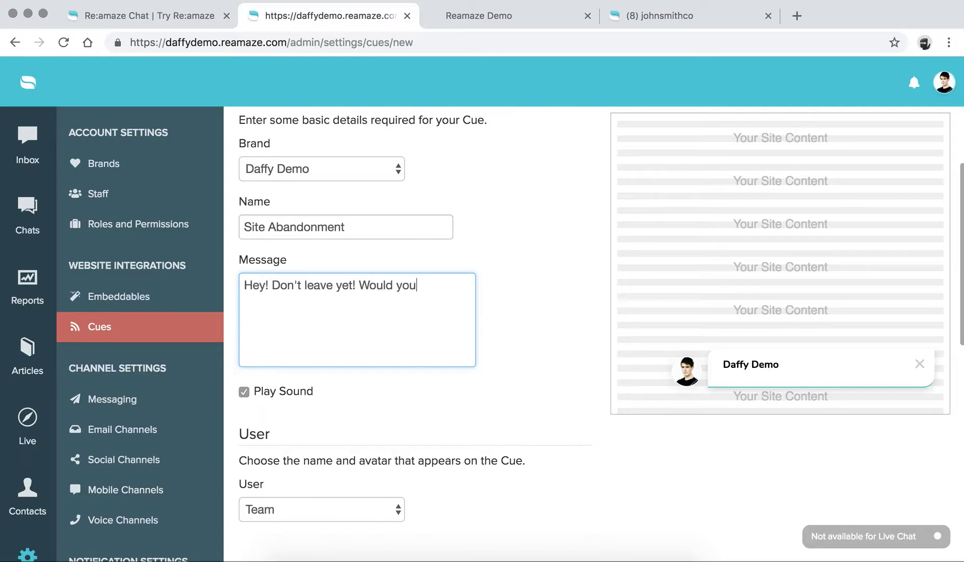
{"action": "type", "text": " like to schedule "}
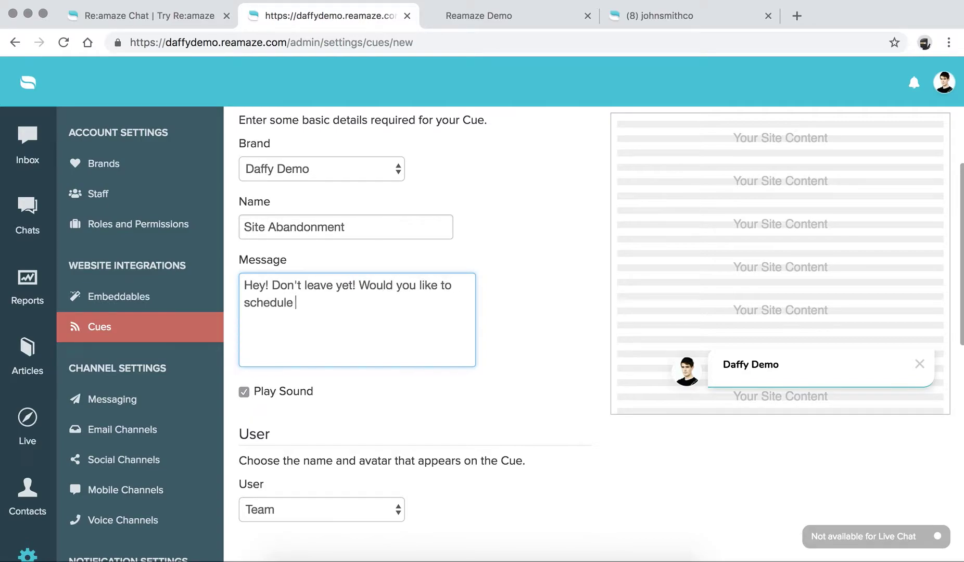
{"action": "type", "text": "a demo with someon"}
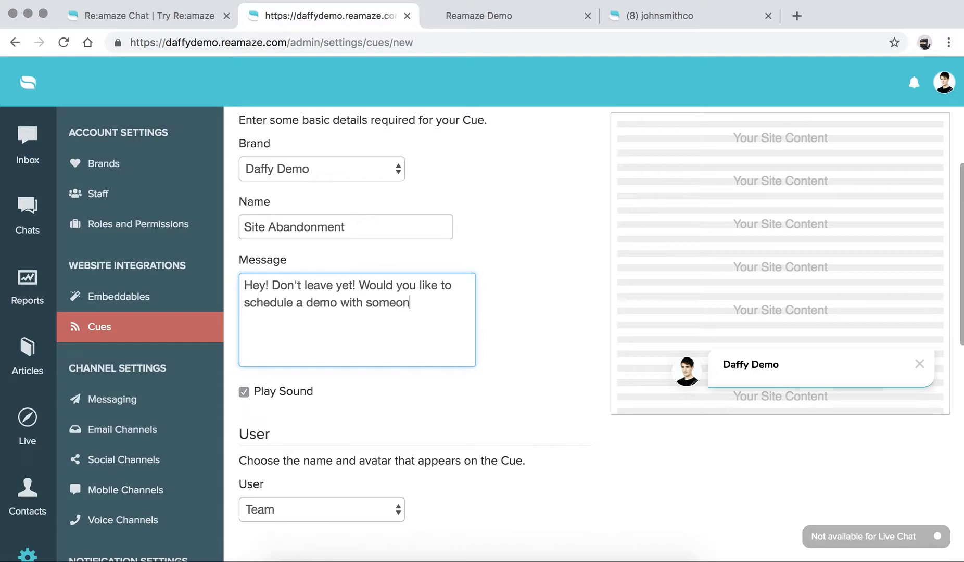
{"action": "type", "text": "e on our sales team?"}
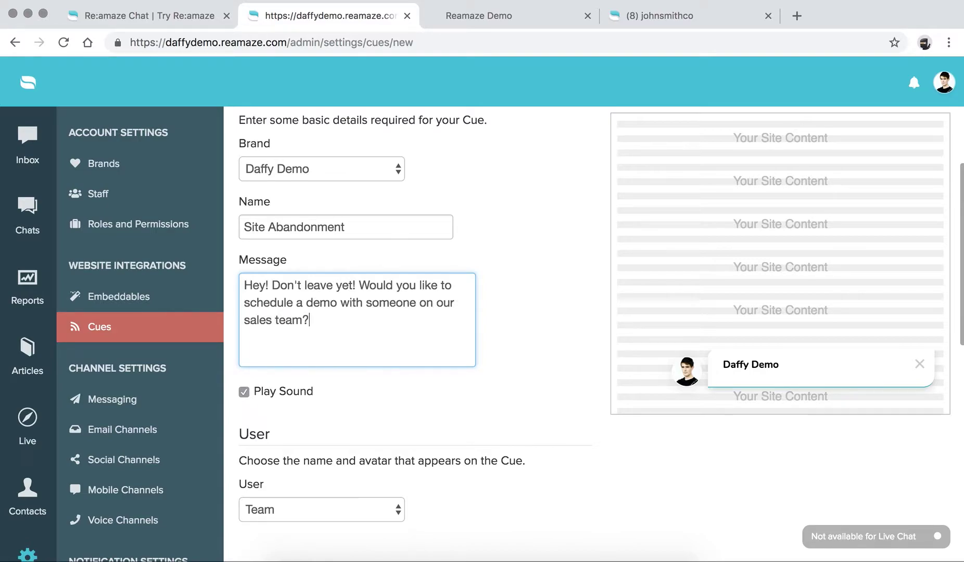
{"action": "scroll", "coordinate": [407, 366], "scroll_direction": "down", "scroll_amount": 3}
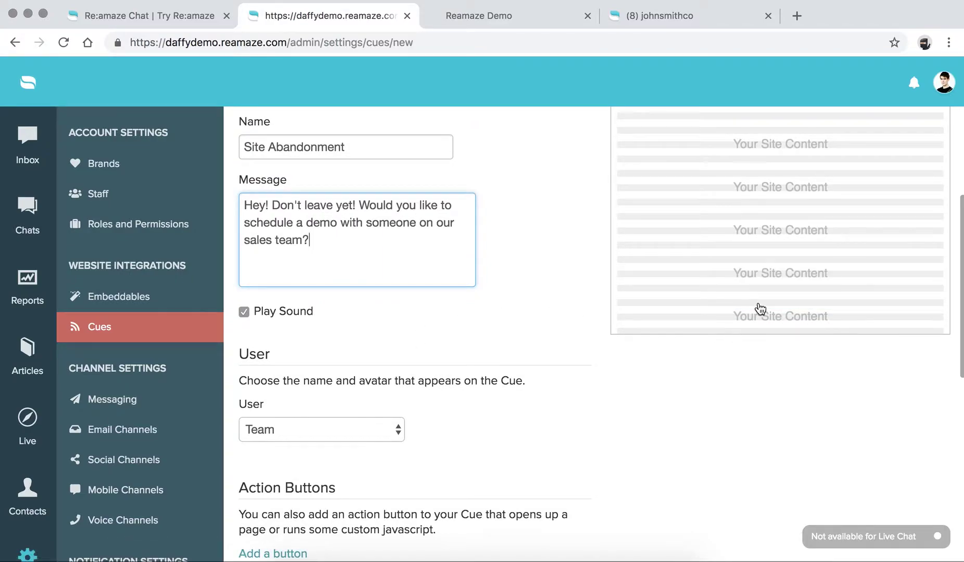
{"action": "scroll", "coordinate": [393, 349], "scroll_direction": "down", "scroll_amount": 2}
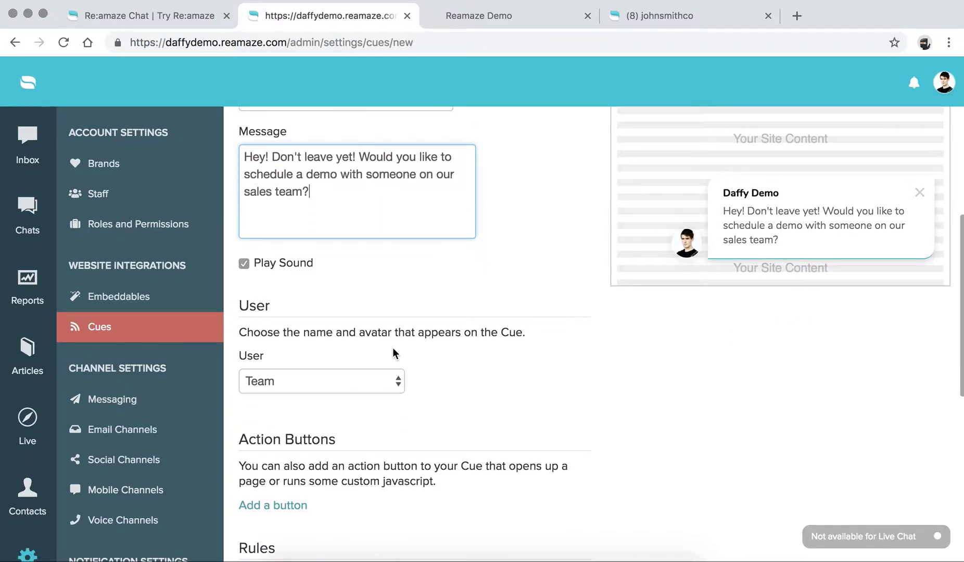
{"action": "left_click", "coordinate": [364, 382]}
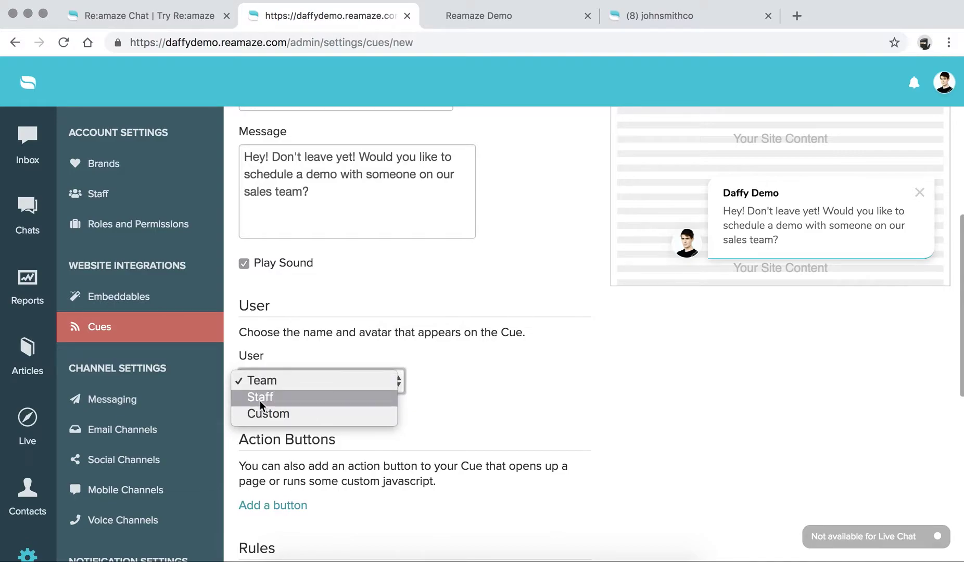
{"action": "left_click", "coordinate": [268, 414]}
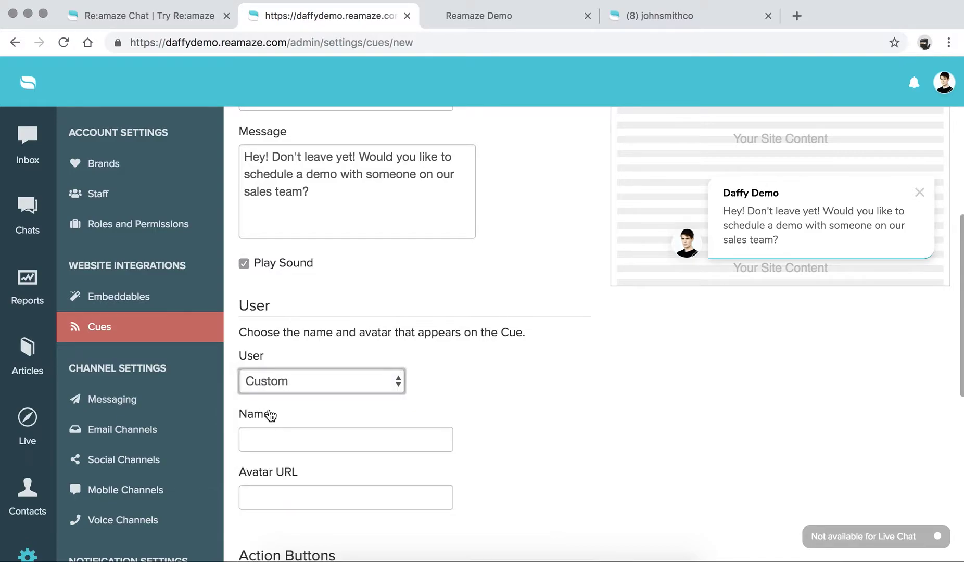
{"action": "key", "text": "Tab"}
{"action": "key", "text": "Tab"}
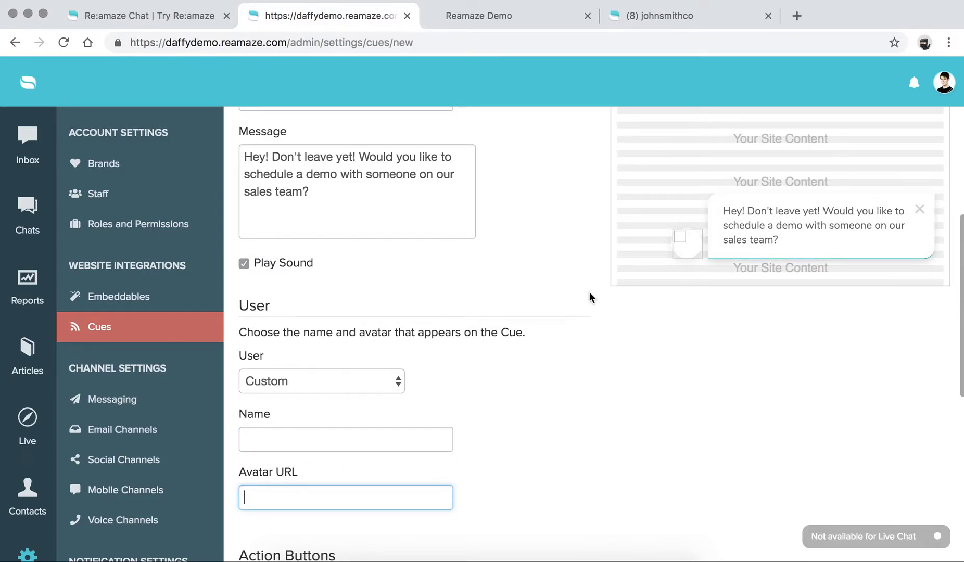
{"action": "left_click", "coordinate": [337, 381]}
{"action": "left_click", "coordinate": [261, 348]}
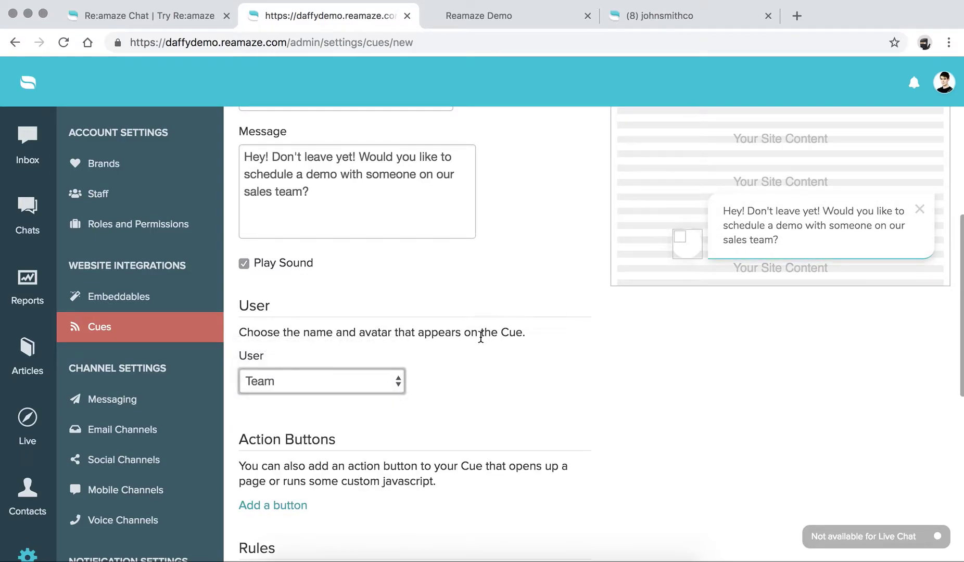
{"action": "scroll", "coordinate": [354, 300], "scroll_direction": "down", "scroll_amount": 5}
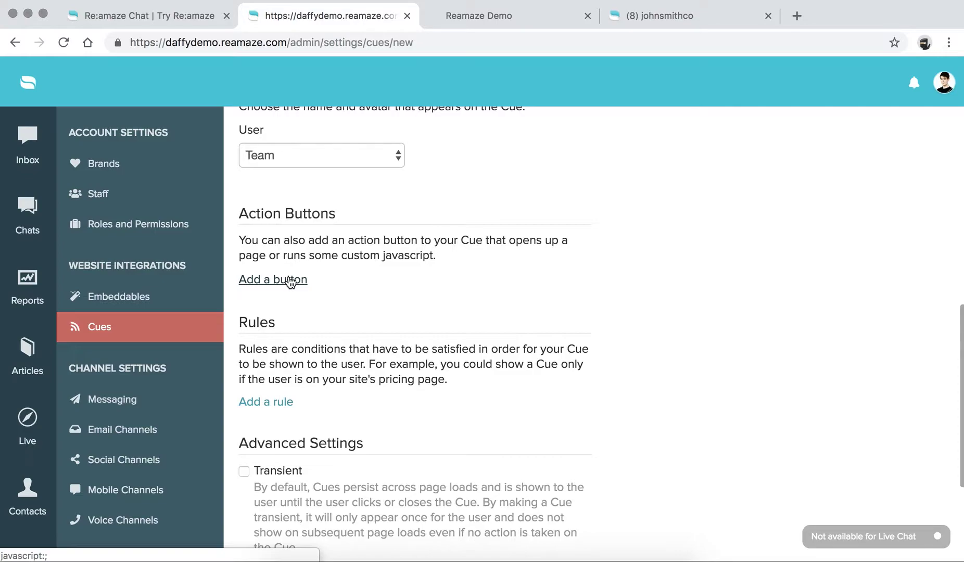
Step: Add an action button to the cue labelled 'Schedule a Demo'
{"action": "left_click", "coordinate": [290, 282]}
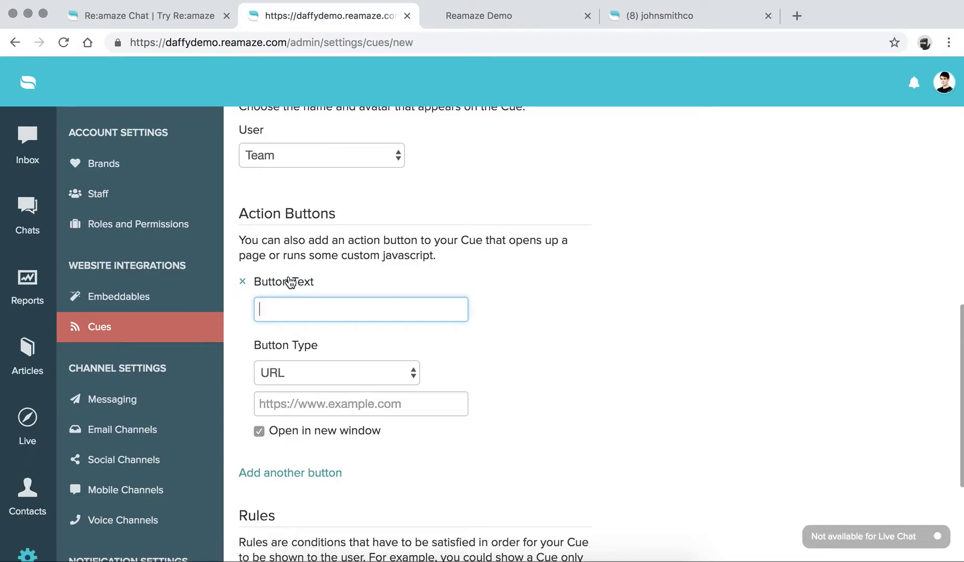
{"action": "left_click", "coordinate": [288, 309]}
{"action": "type", "text": "Schedule a Demo"}
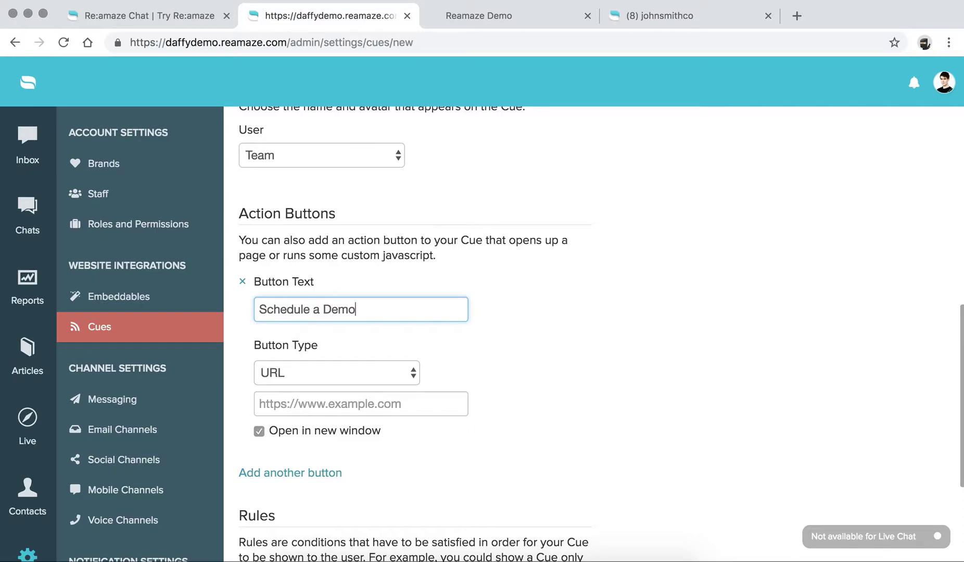
{"action": "scroll", "coordinate": [634, 365], "scroll_direction": "up", "scroll_amount": 10}
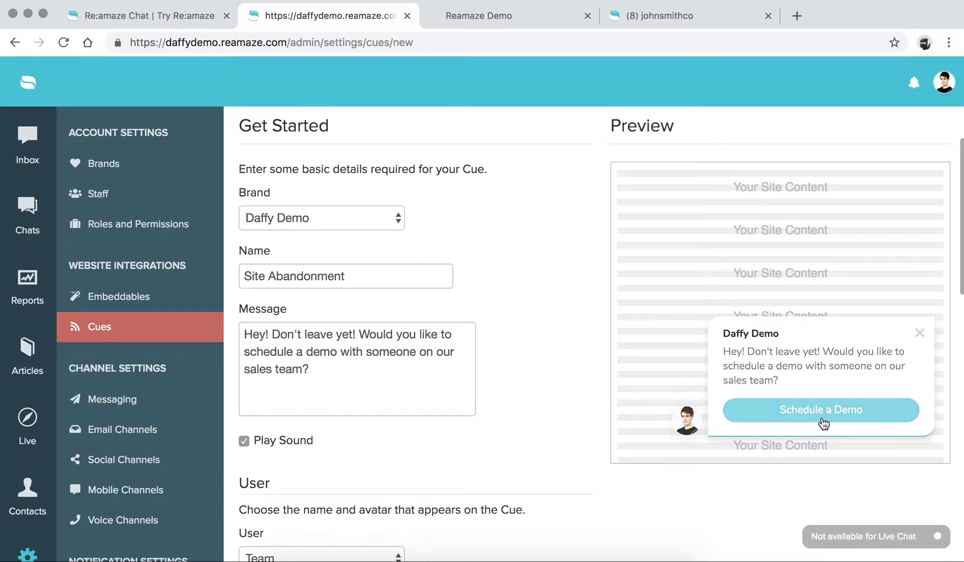
{"action": "scroll", "coordinate": [511, 422], "scroll_direction": "down", "scroll_amount": 10}
{"action": "left_click", "coordinate": [294, 324]}
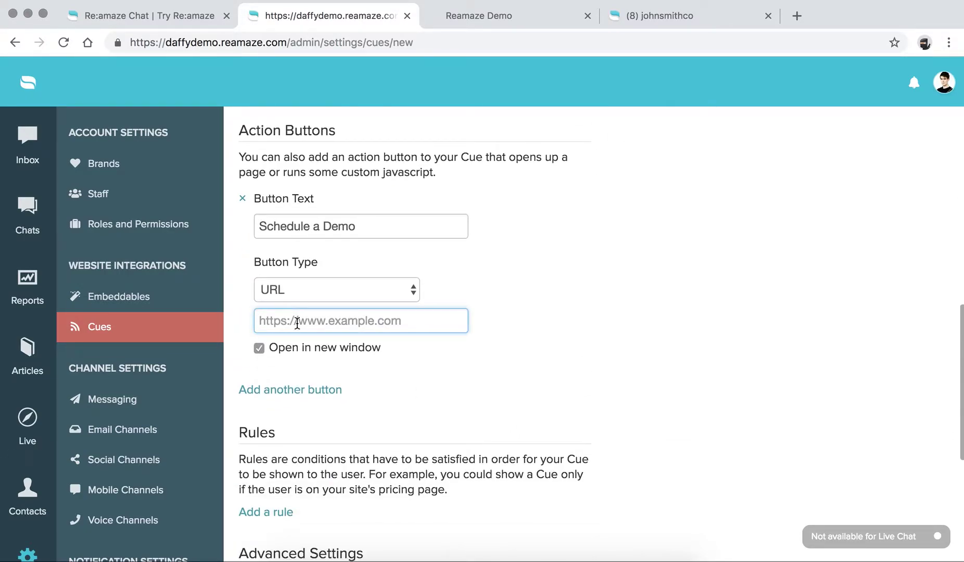
{"action": "left_click", "coordinate": [305, 291]}
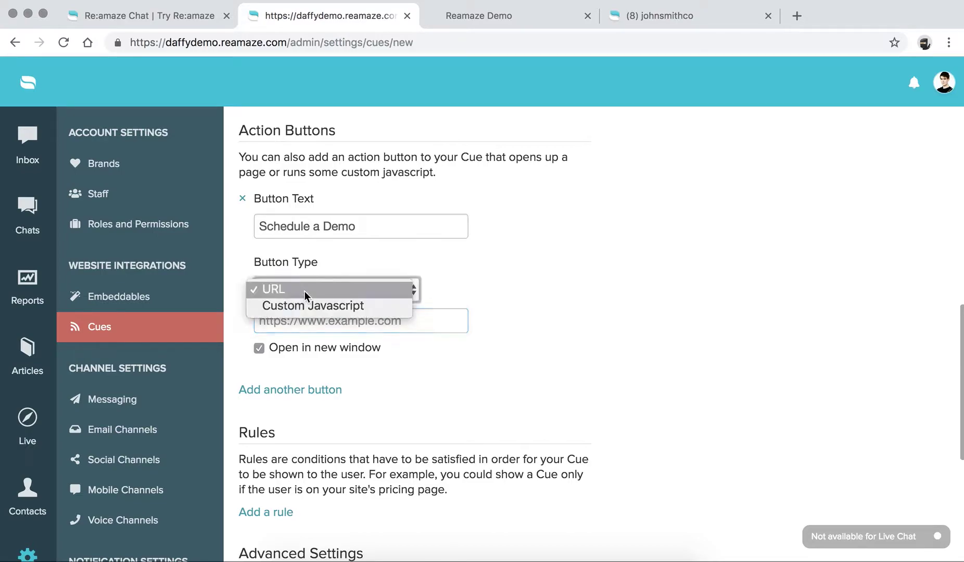
{"action": "left_click", "coordinate": [325, 325]}
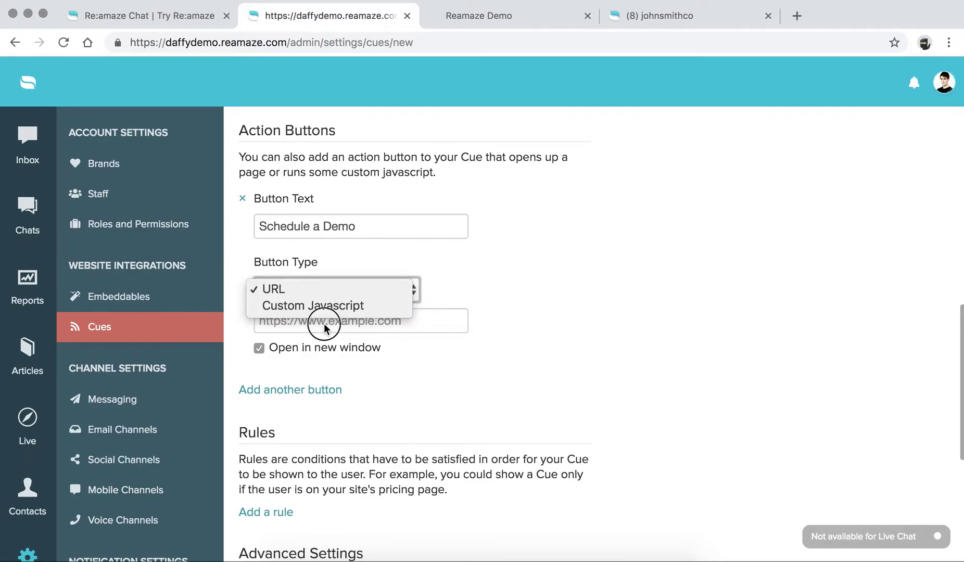
{"action": "left_click", "coordinate": [325, 328]}
{"action": "type", "text": "ht"}
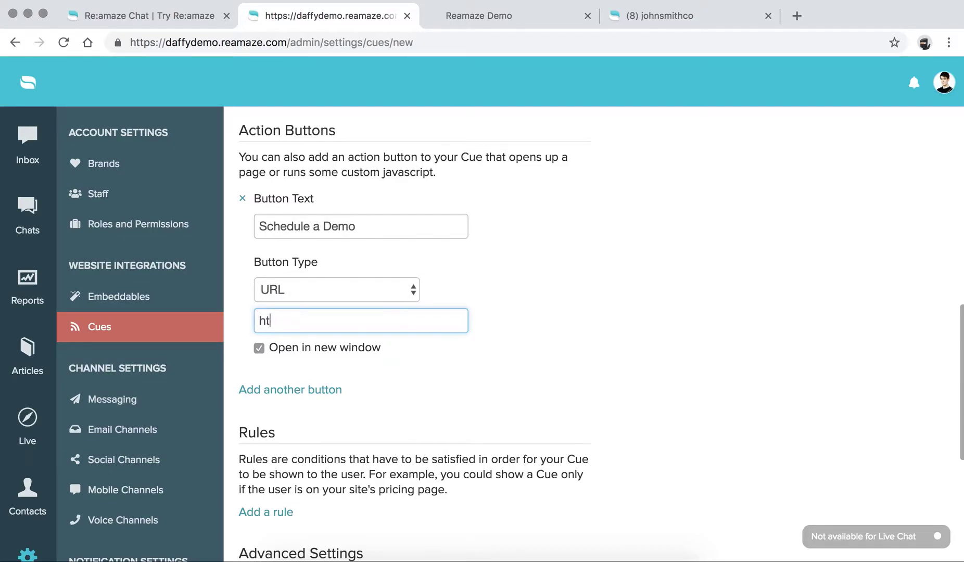
{"action": "type", "text": "tps://calendly.com/reama"}
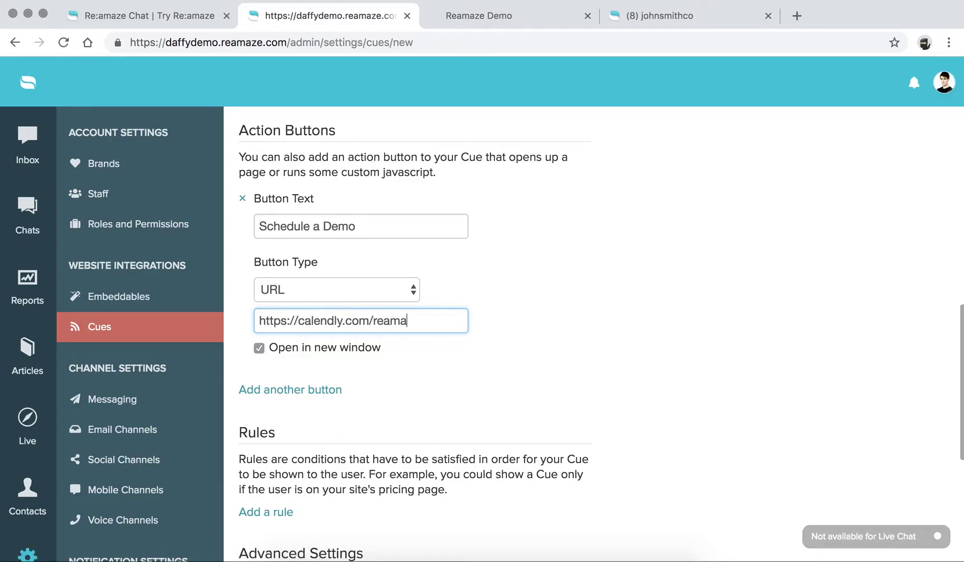
{"action": "type", "text": "ze/demo"}
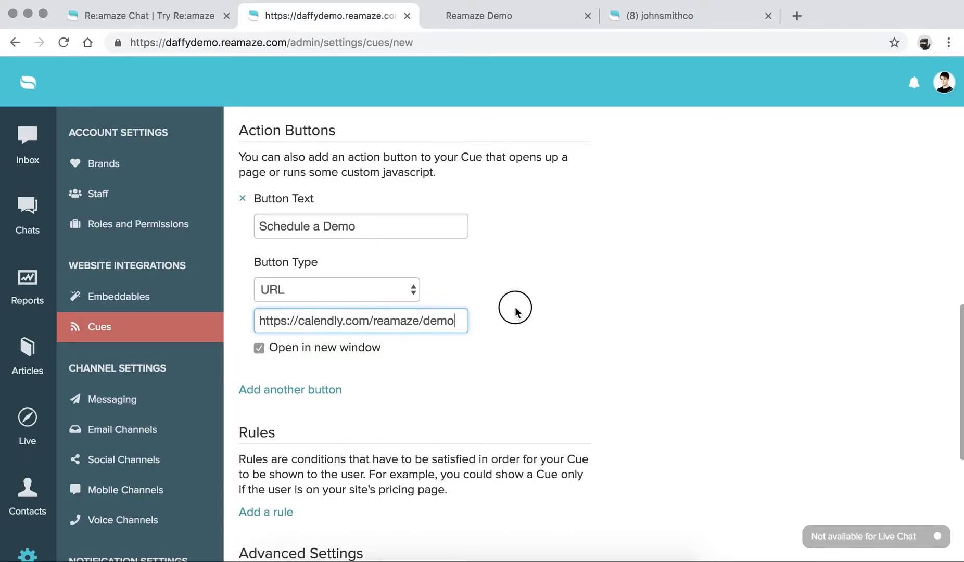
{"action": "scroll", "coordinate": [516, 307], "scroll_direction": "up", "scroll_amount": 8}
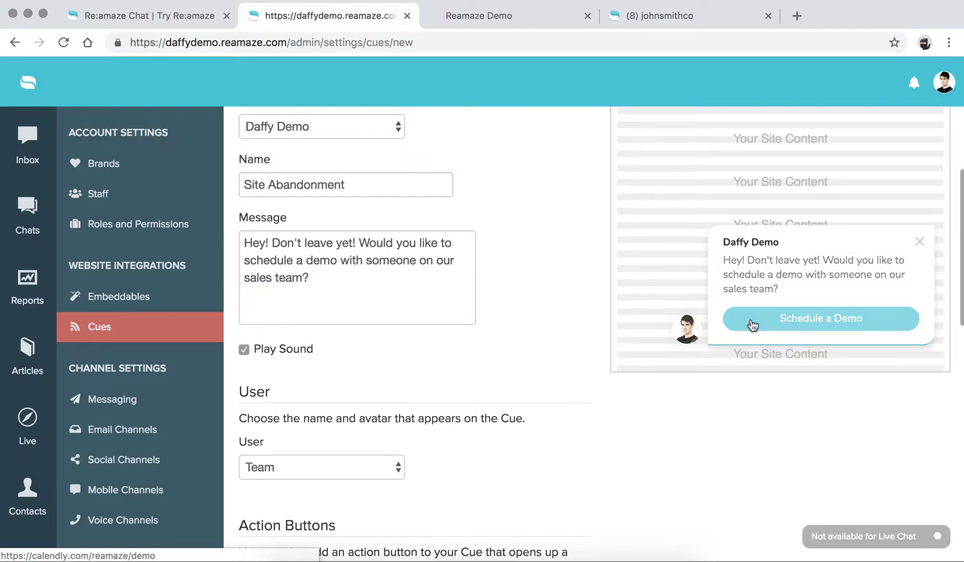
{"action": "scroll", "coordinate": [591, 331], "scroll_direction": "down", "scroll_amount": 7}
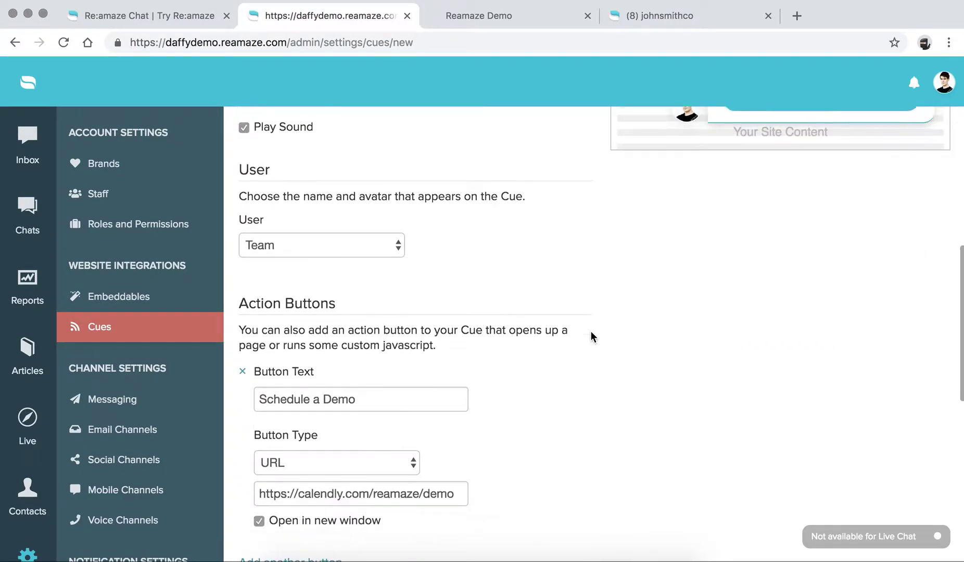
{"action": "scroll", "coordinate": [592, 335], "scroll_direction": "down", "scroll_amount": 4}
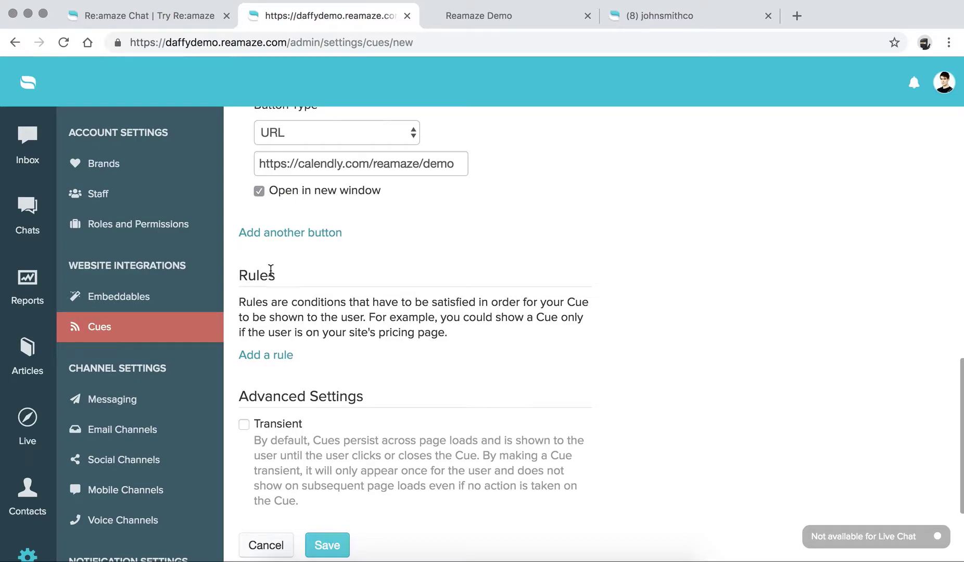
{"action": "scroll", "coordinate": [276, 239], "scroll_direction": "up", "scroll_amount": 2}
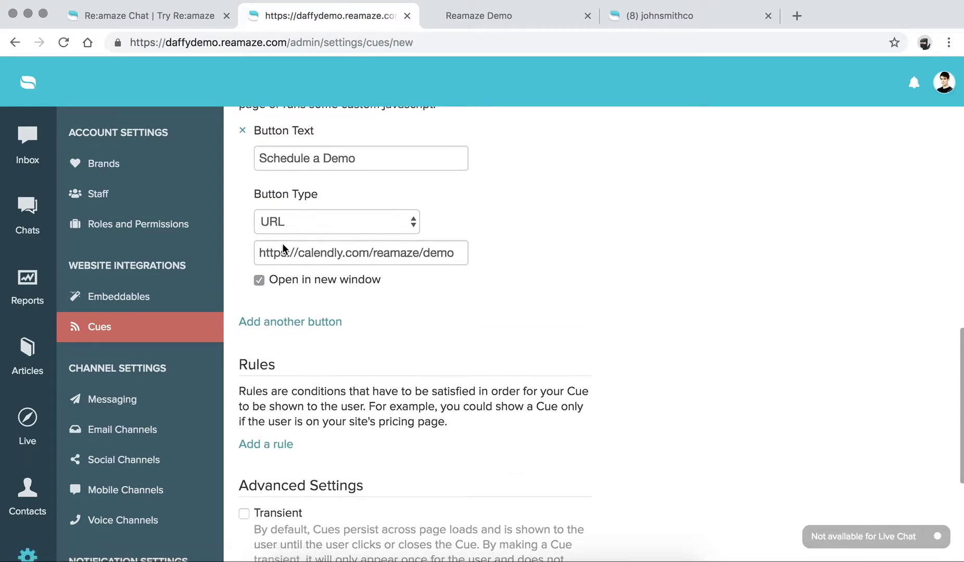
{"action": "scroll", "coordinate": [289, 328], "scroll_direction": "down", "scroll_amount": 2}
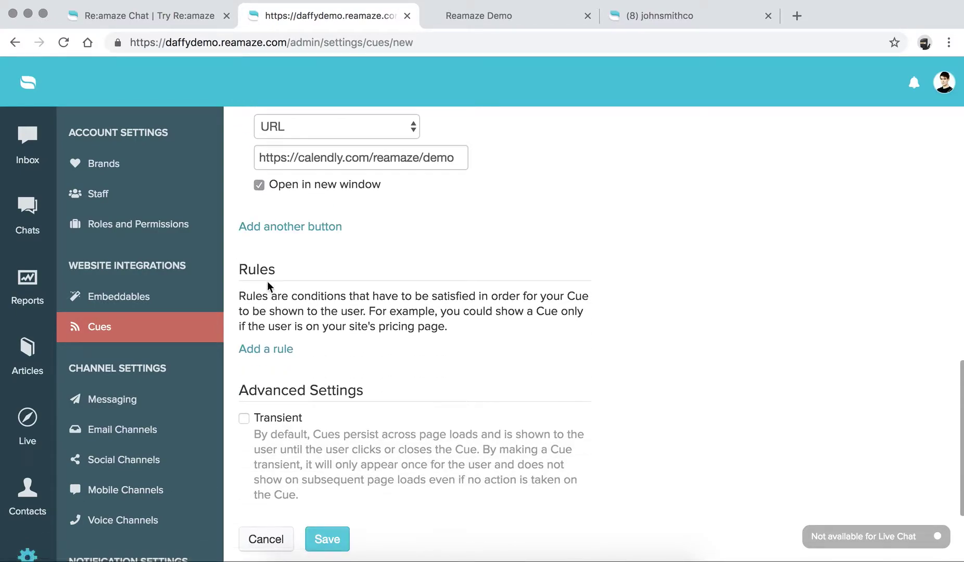
Step: Add a cue rule set to About to Leave Site is true
{"action": "left_click", "coordinate": [268, 349]}
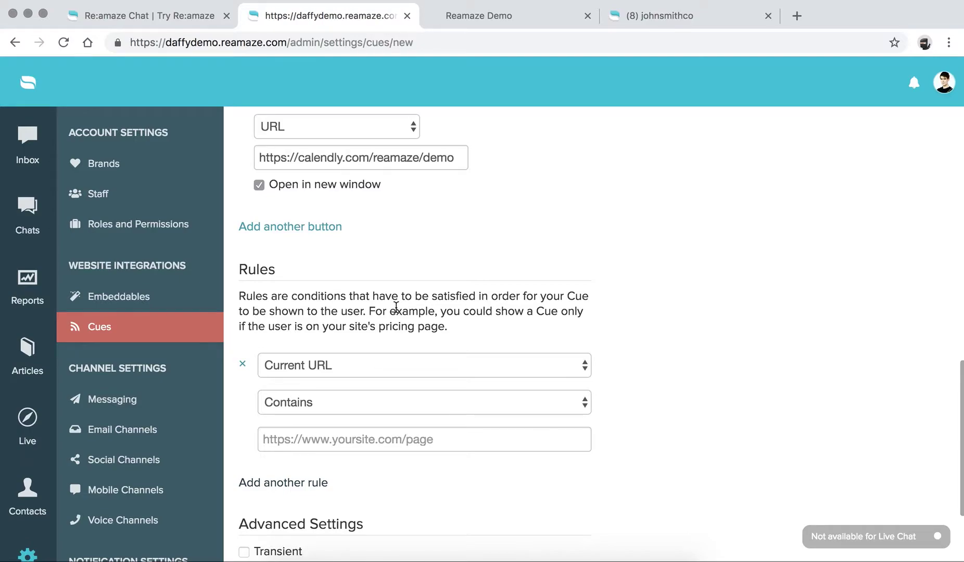
{"action": "scroll", "coordinate": [396, 309], "scroll_direction": "down", "scroll_amount": 2}
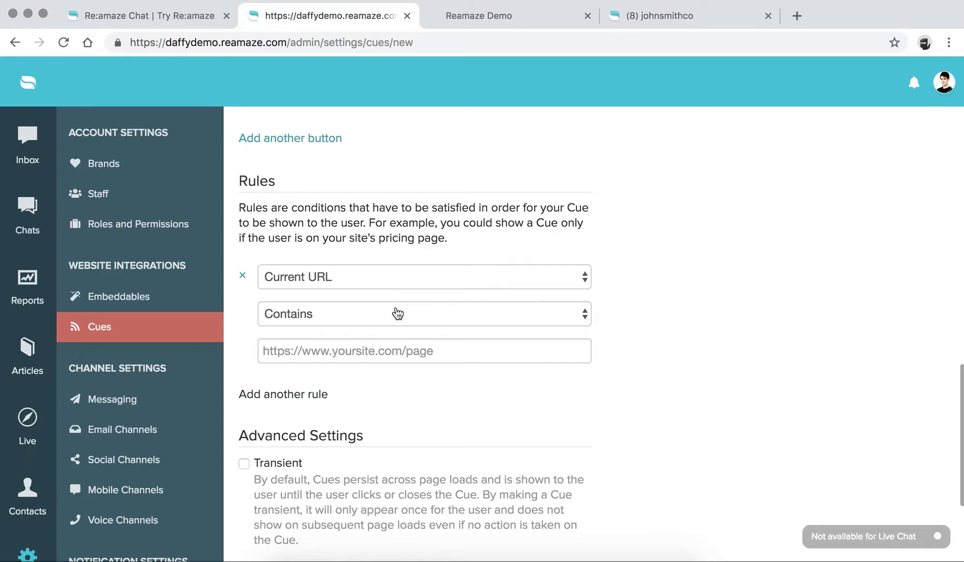
{"action": "left_click", "coordinate": [345, 281]}
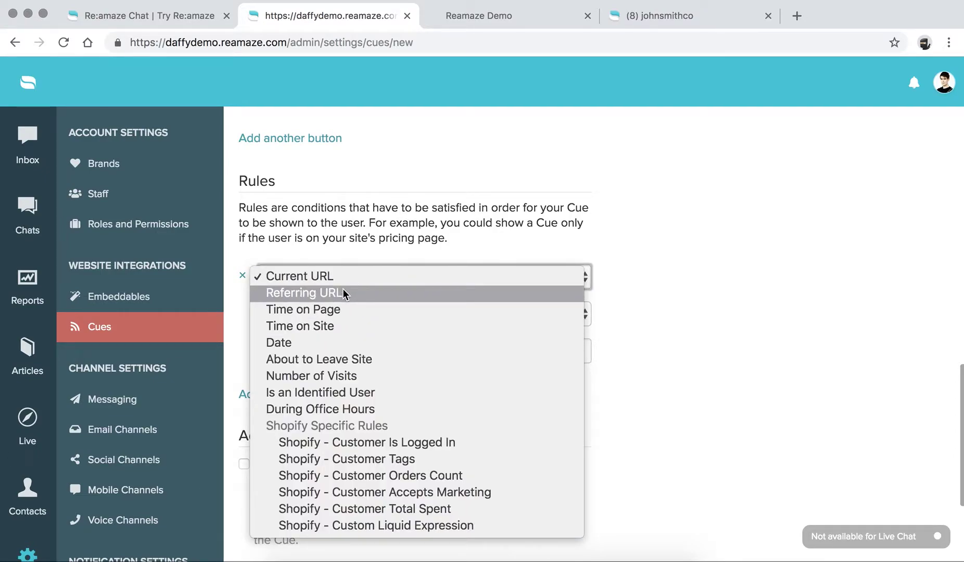
{"action": "left_click", "coordinate": [345, 360]}
{"action": "left_click", "coordinate": [406, 358]}
Step: Add a second rule, leaving it as Current URL Contains
{"action": "left_click", "coordinate": [293, 358]}
{"action": "left_click", "coordinate": [326, 385]}
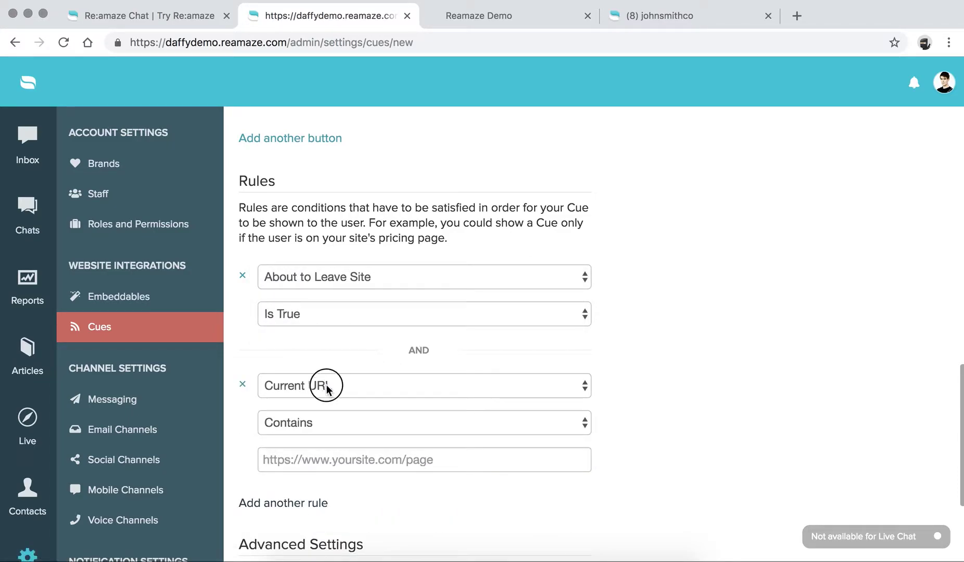
{"action": "left_click", "coordinate": [355, 216]}
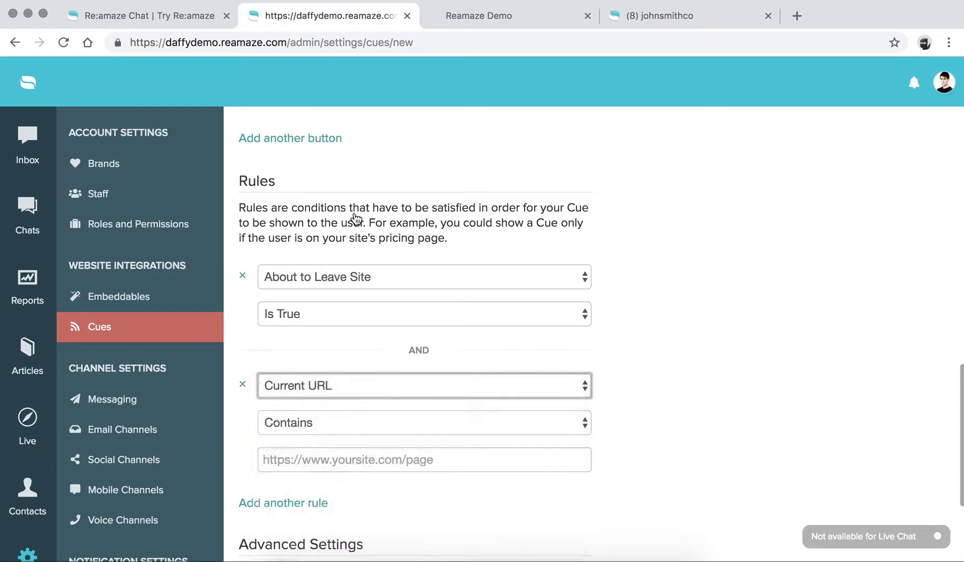
{"action": "scroll", "coordinate": [355, 217], "scroll_direction": "down", "scroll_amount": 2}
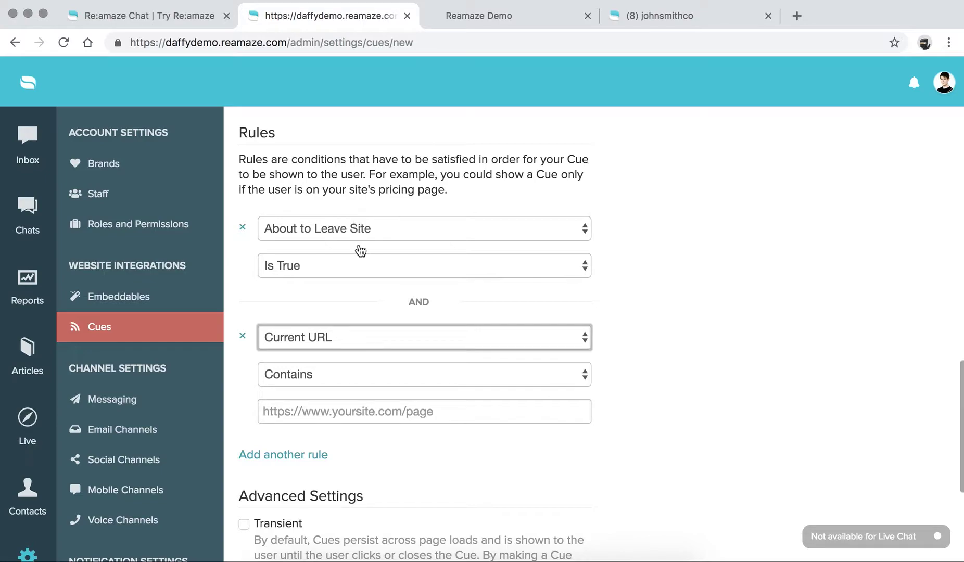
{"action": "left_click", "coordinate": [352, 174]}
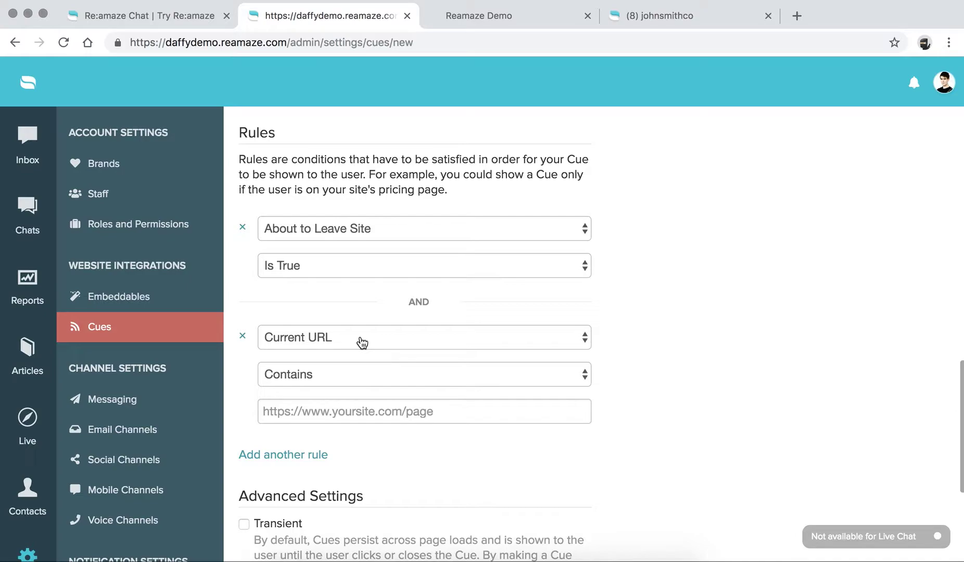
Step: Make the second rule Number of Visits Greater Than 2
{"action": "left_click", "coordinate": [363, 343]}
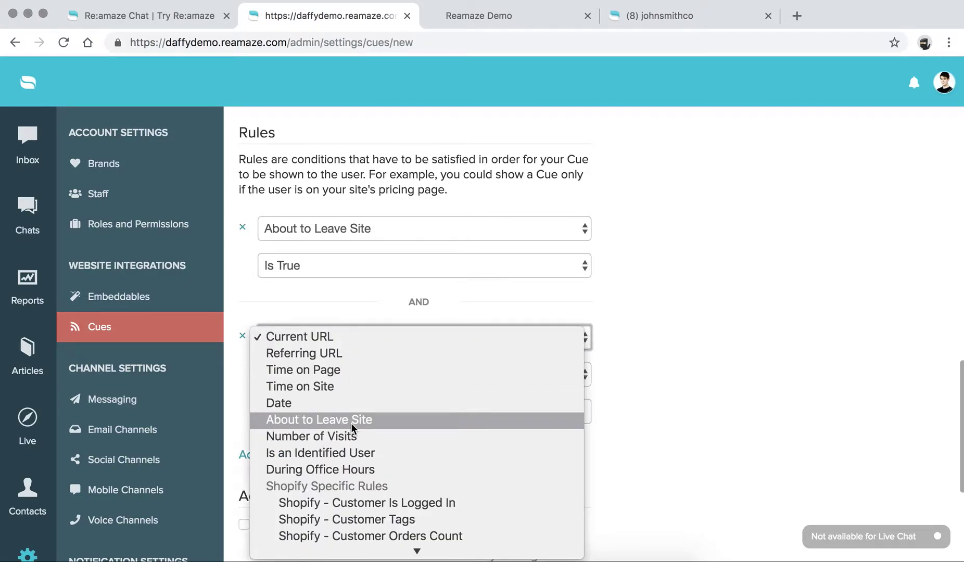
{"action": "left_click", "coordinate": [353, 437]}
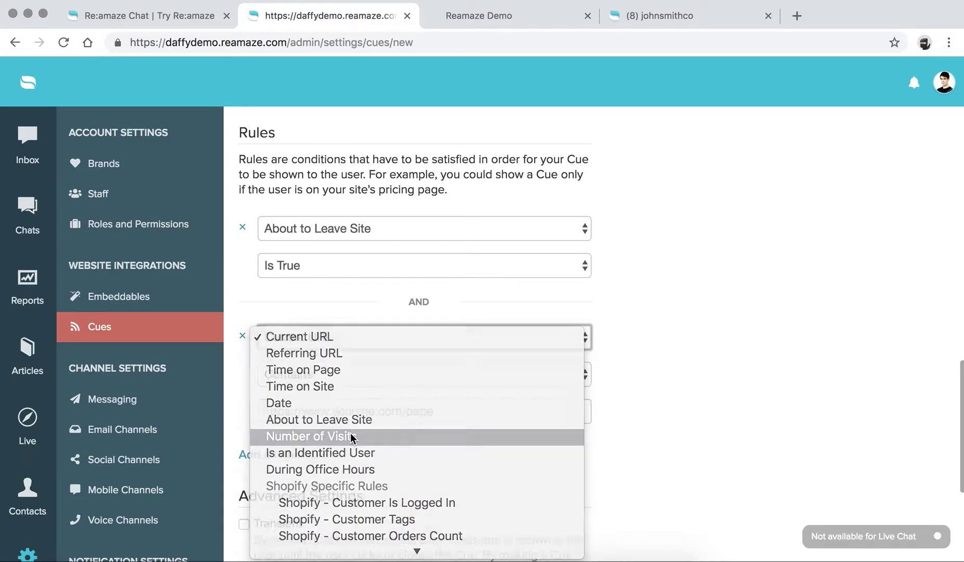
{"action": "left_click", "coordinate": [345, 386]}
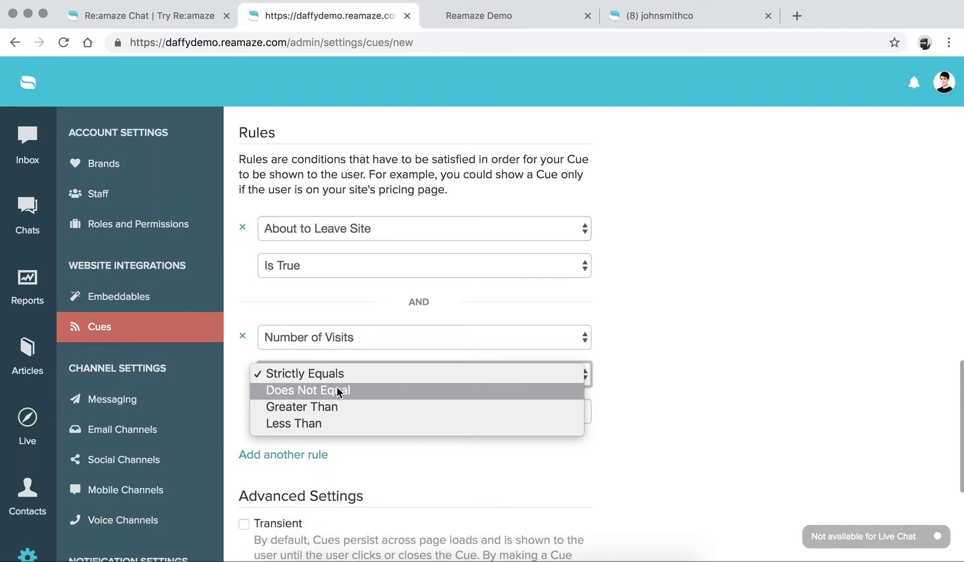
{"action": "left_click", "coordinate": [339, 408]}
{"action": "left_click", "coordinate": [332, 418]}
{"action": "type", "text": "2"}
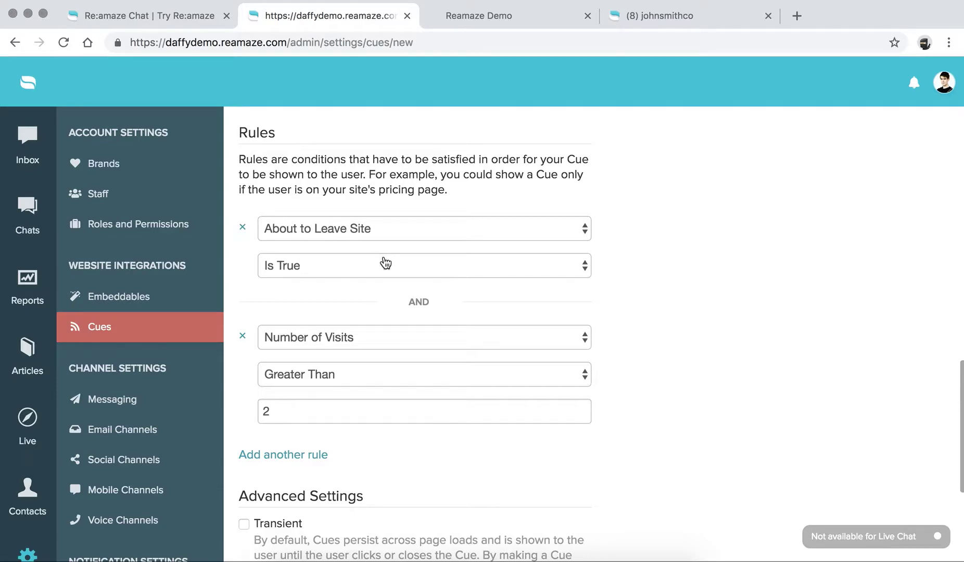
Step: Switch the second rule's condition to During Office Hours, keeping it Is True
{"action": "scroll", "coordinate": [419, 282], "scroll_direction": "up", "scroll_amount": 10}
{"action": "scroll", "coordinate": [420, 280], "scroll_direction": "down", "scroll_amount": 8}
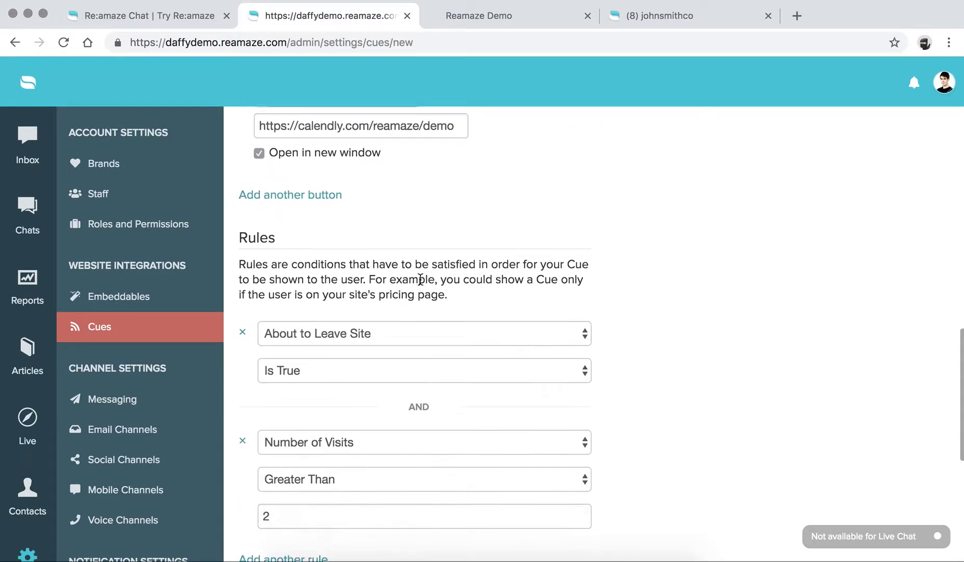
{"action": "scroll", "coordinate": [420, 281], "scroll_direction": "down", "scroll_amount": 3}
{"action": "left_click", "coordinate": [393, 361]}
{"action": "left_click", "coordinate": [382, 388]}
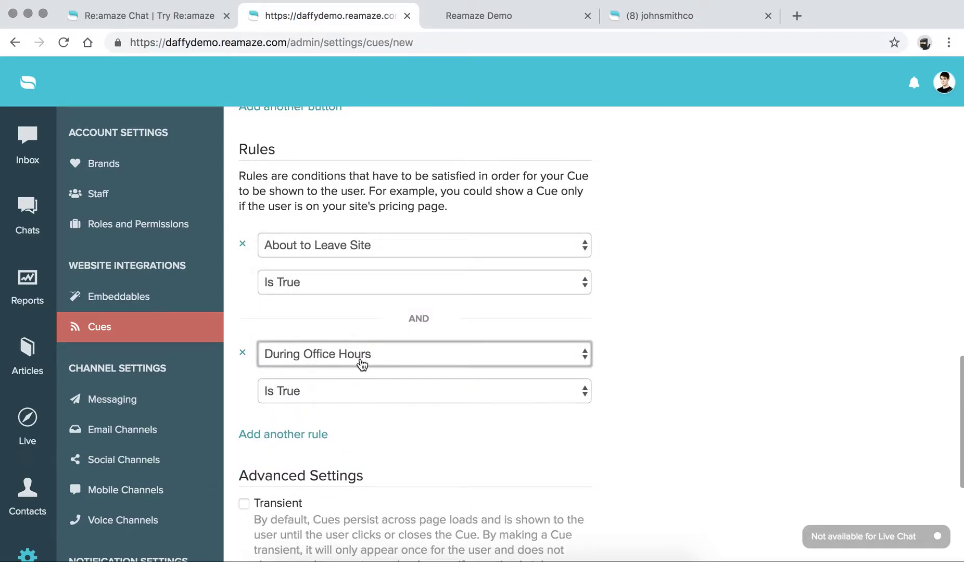
{"action": "left_click", "coordinate": [381, 361]}
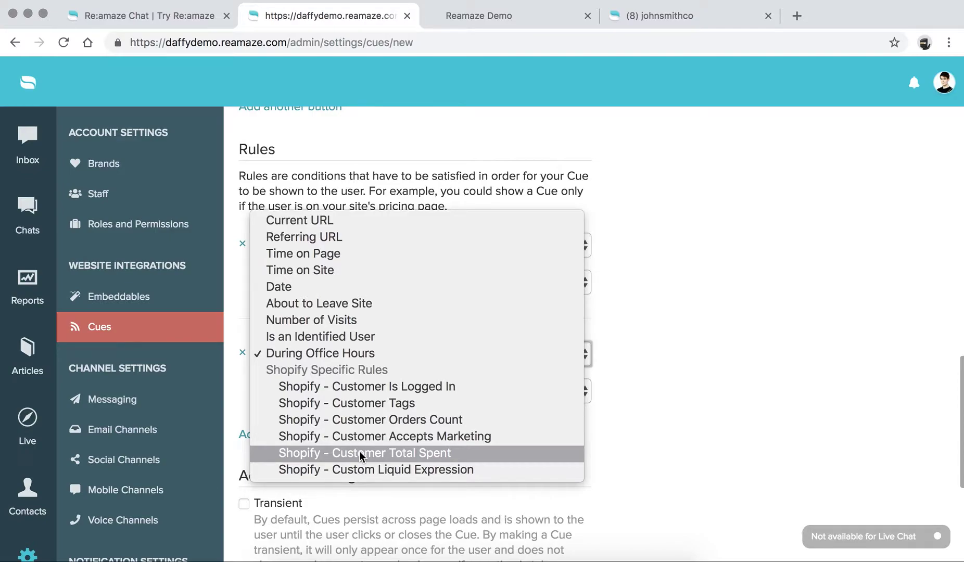
{"action": "left_click", "coordinate": [640, 284]}
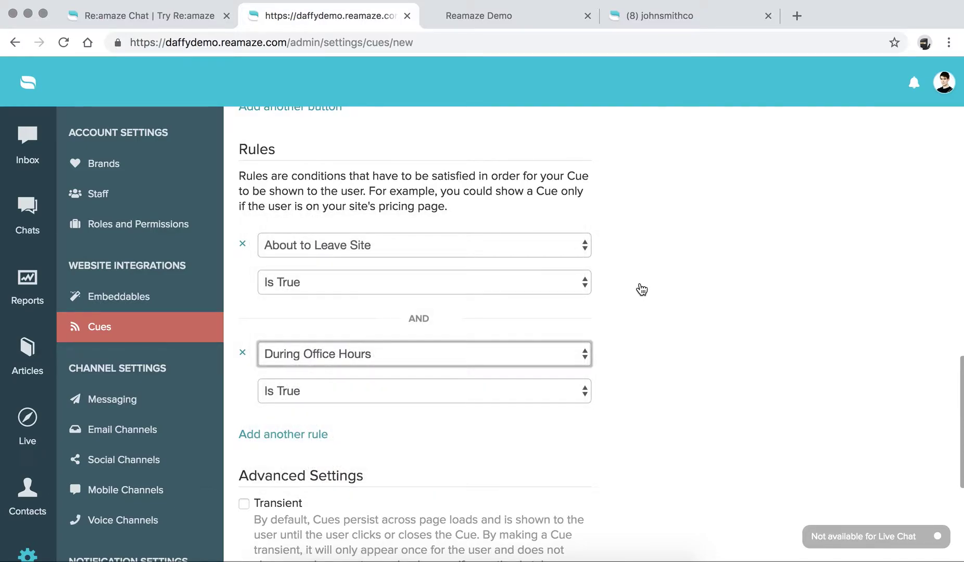
Step: Remove the During Office Hours rule, leaving only About to Leave Site Is True
{"action": "scroll", "coordinate": [640, 287], "scroll_direction": "up", "scroll_amount": 1}
{"action": "left_click", "coordinate": [243, 383]}
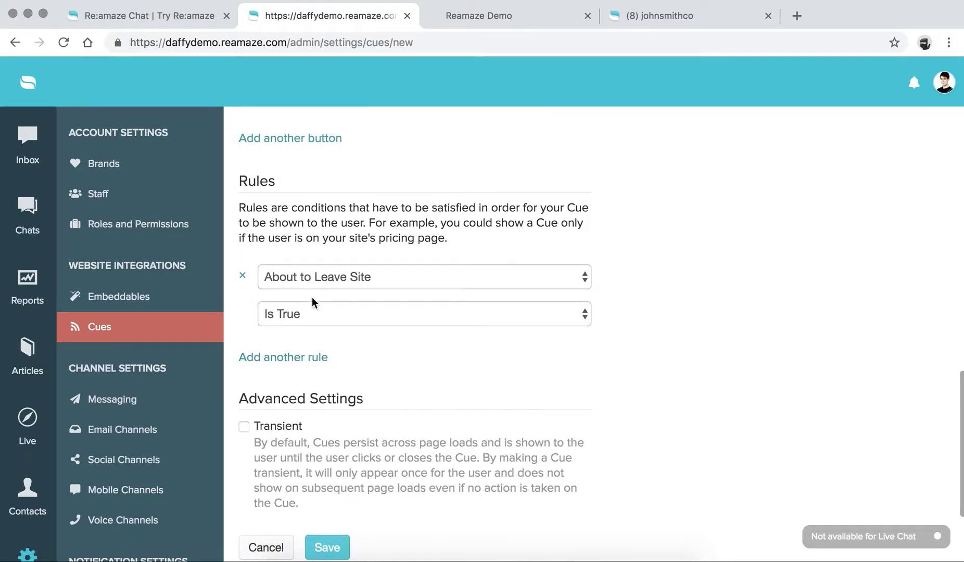
{"action": "scroll", "coordinate": [313, 304], "scroll_direction": "down", "scroll_amount": 2}
{"action": "scroll", "coordinate": [313, 304], "scroll_direction": "down", "scroll_amount": 2}
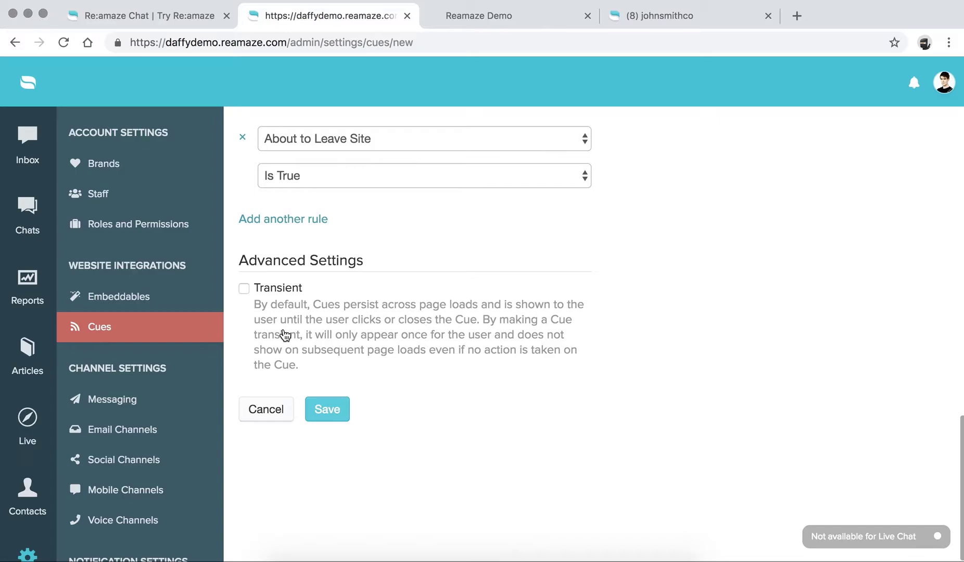
{"action": "scroll", "coordinate": [411, 333], "scroll_direction": "up", "scroll_amount": 20}
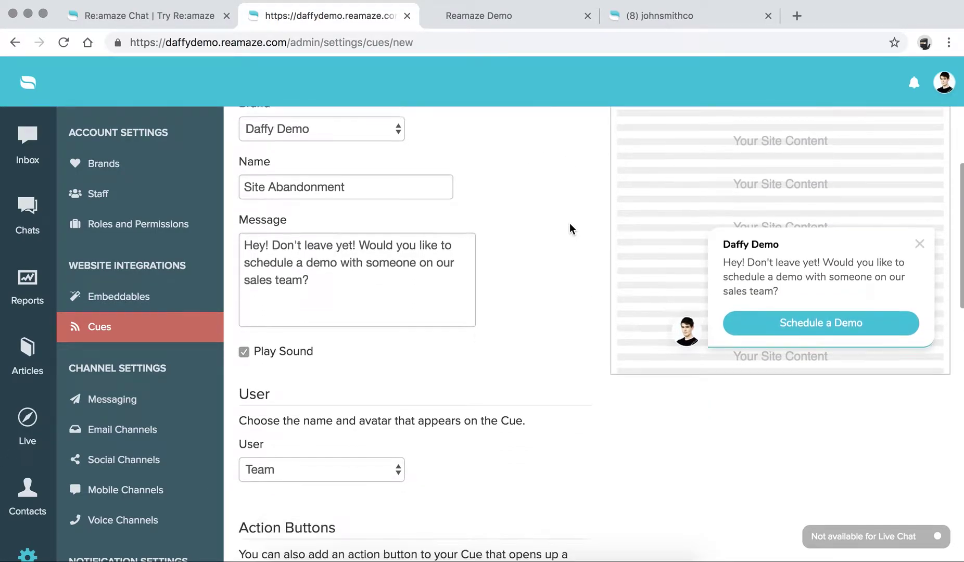
{"action": "scroll", "coordinate": [342, 355], "scroll_direction": "down", "scroll_amount": 20}
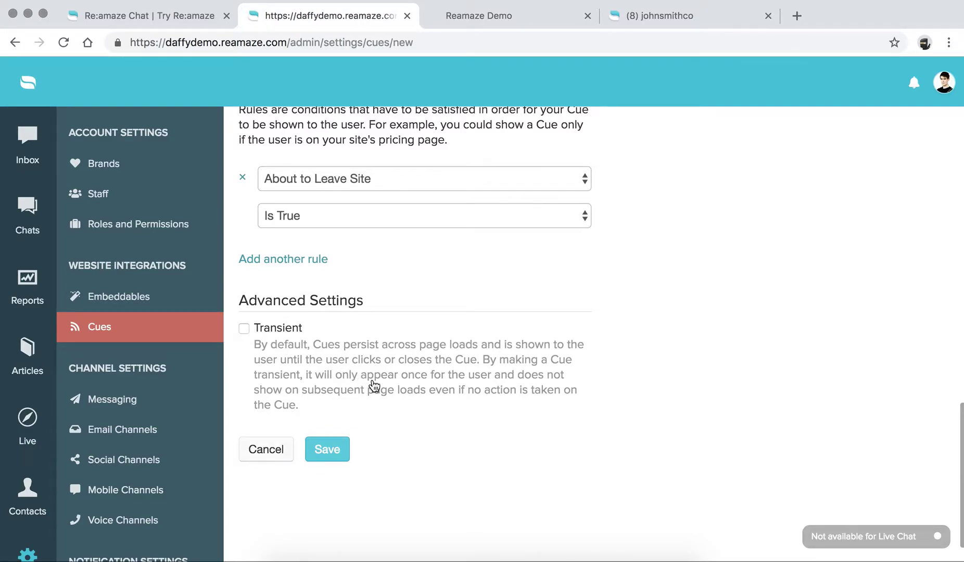
{"action": "scroll", "coordinate": [364, 466], "scroll_direction": "up", "scroll_amount": 3}
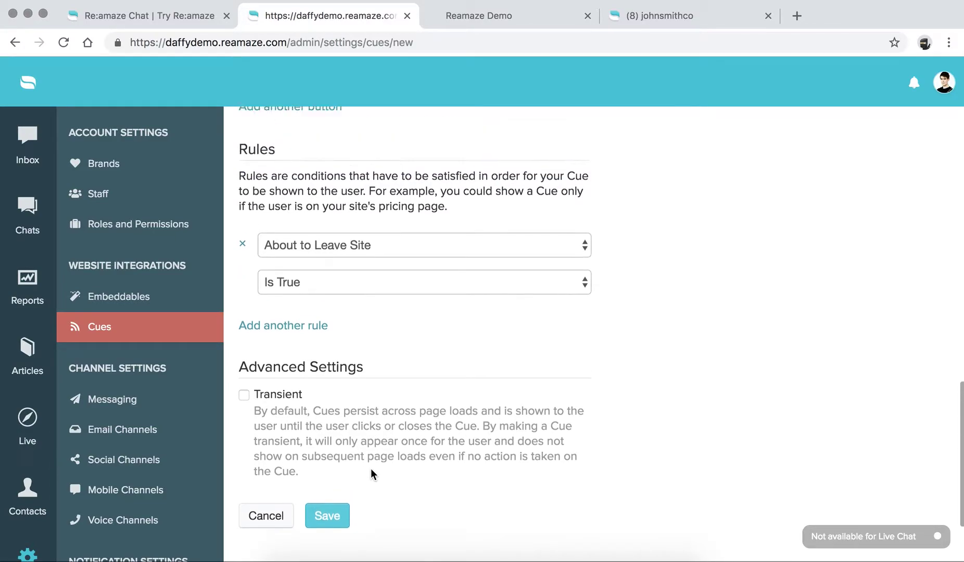
{"action": "scroll", "coordinate": [364, 489], "scroll_direction": "down", "scroll_amount": 1}
Step: Save the Site Abandonment cue, publish it to Shopify, and return to the Cues list
{"action": "left_click", "coordinate": [334, 508]}
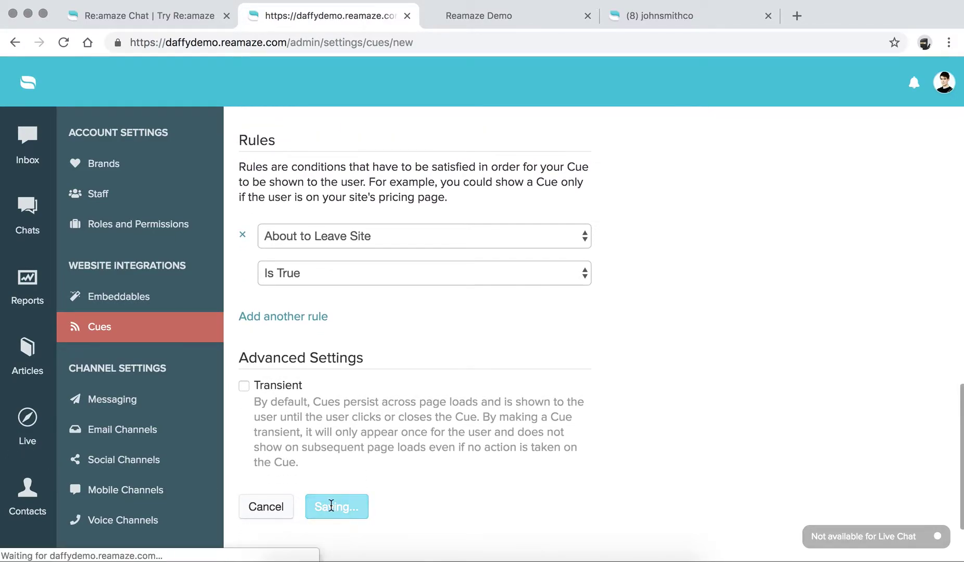
{"action": "scroll", "coordinate": [382, 345], "scroll_direction": "down", "scroll_amount": 2}
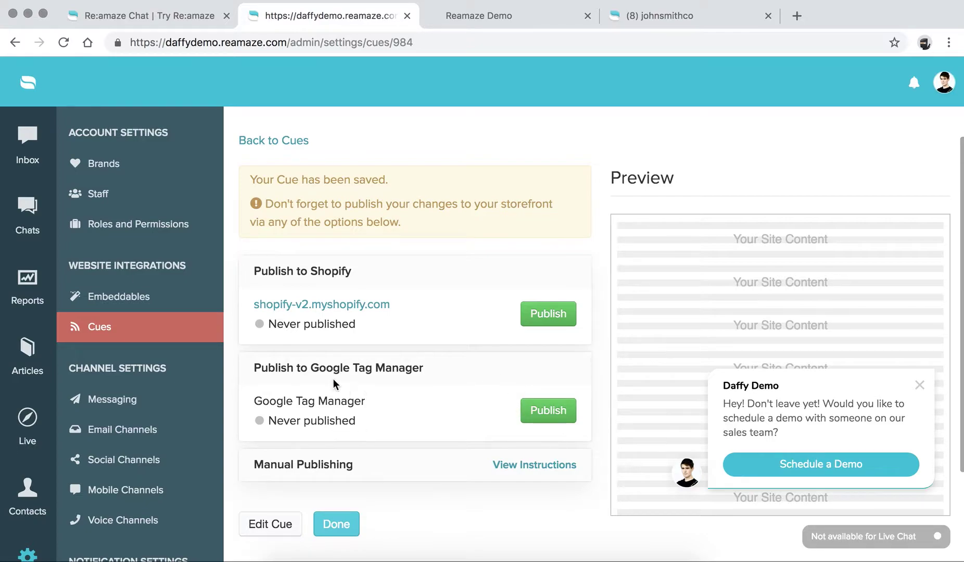
{"action": "left_click", "coordinate": [553, 315]}
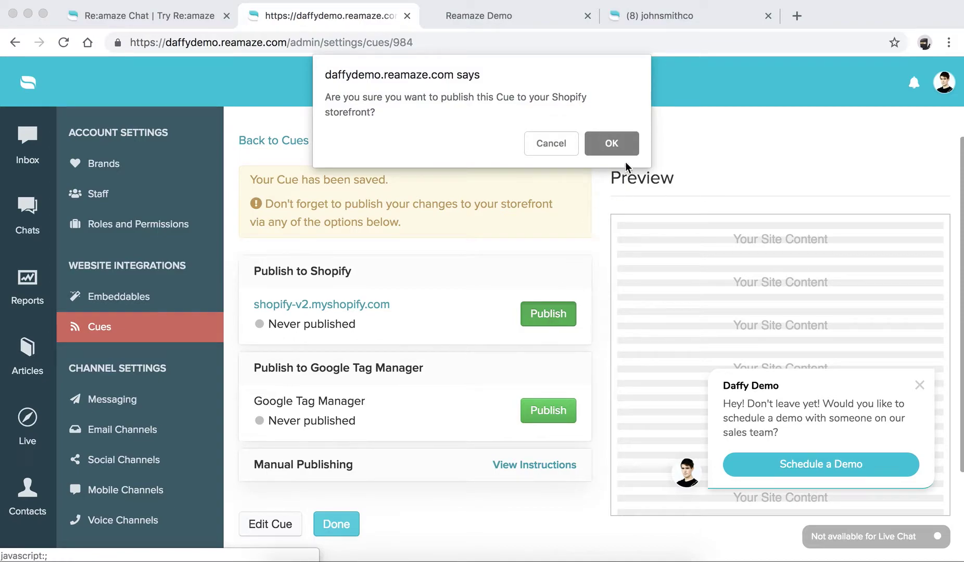
{"action": "left_click", "coordinate": [612, 144]}
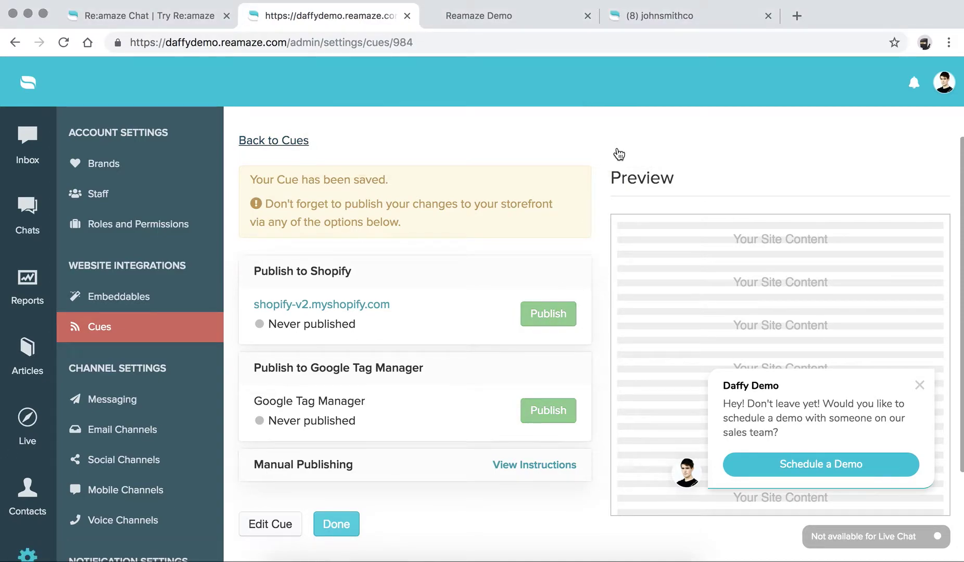
{"action": "left_click", "coordinate": [343, 370]}
Step: Check the cue's publish status in the Cues list, then reload the Reamaze Demo storefront tab
{"action": "scroll", "coordinate": [357, 449], "scroll_direction": "down", "scroll_amount": 2}
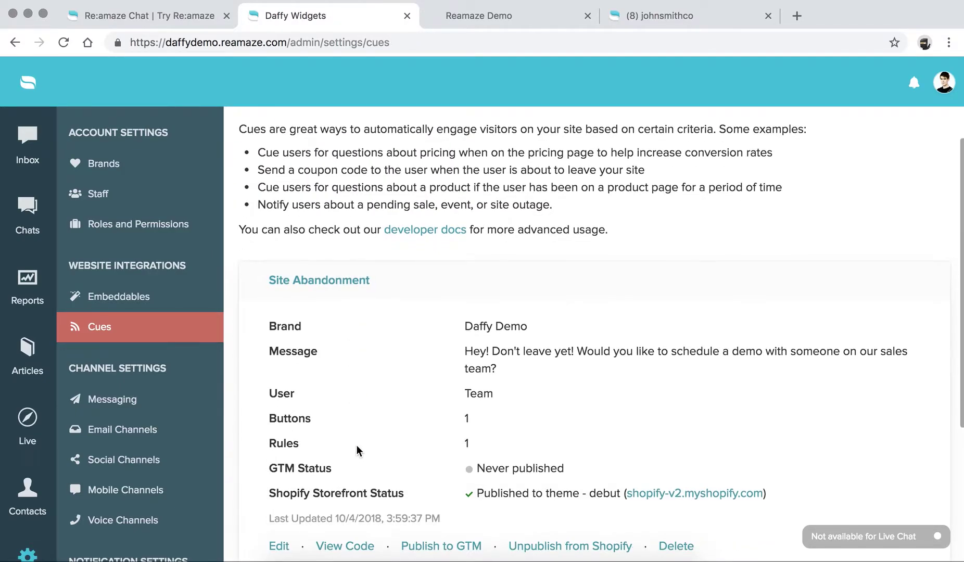
{"action": "scroll", "coordinate": [517, 463], "scroll_direction": "down", "scroll_amount": 2}
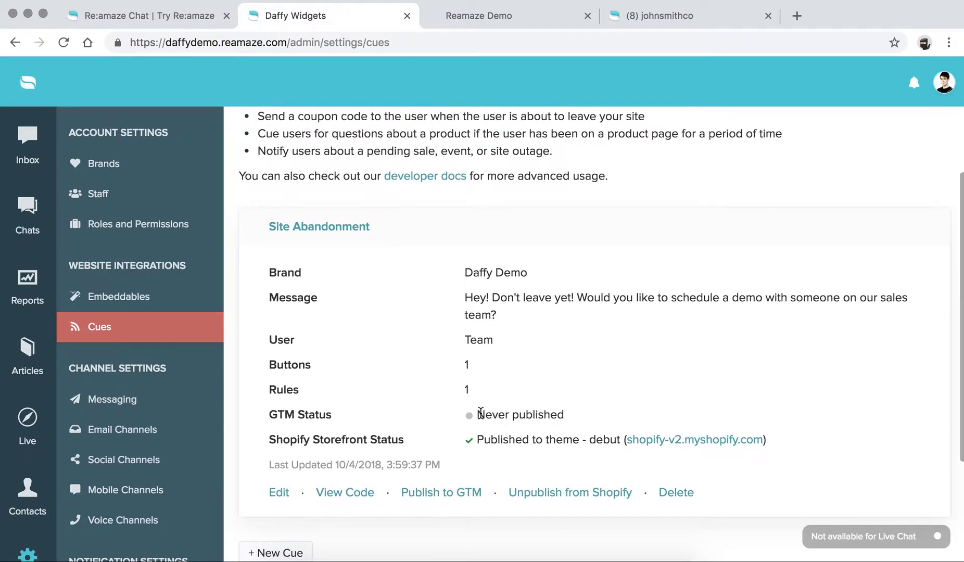
{"action": "left_click_drag", "start_coordinate": [286, 416], "coordinate": [551, 411]}
{"action": "left_click", "coordinate": [556, 411]}
{"action": "scroll", "coordinate": [545, 443], "scroll_direction": "up", "scroll_amount": 1}
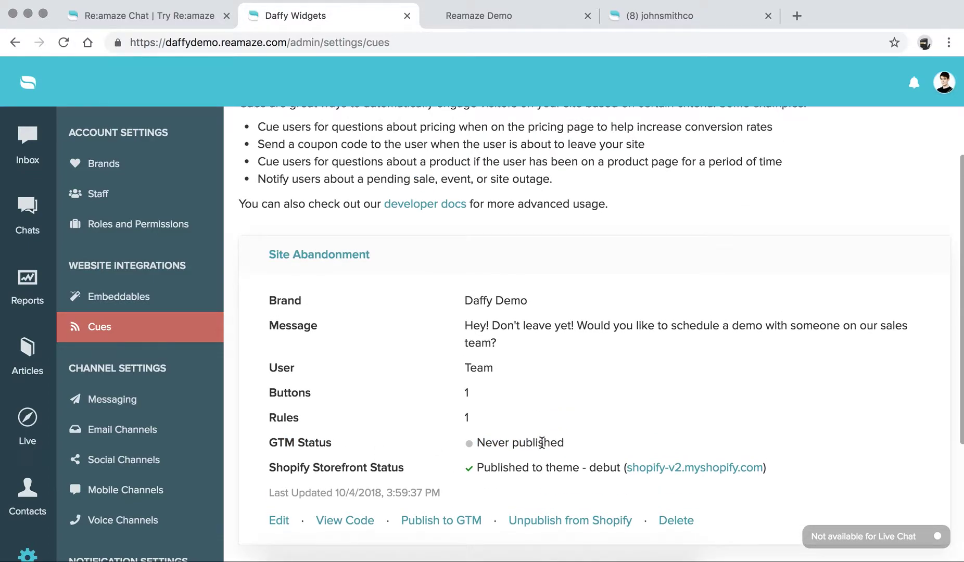
{"action": "scroll", "coordinate": [517, 427], "scroll_direction": "up", "scroll_amount": 2}
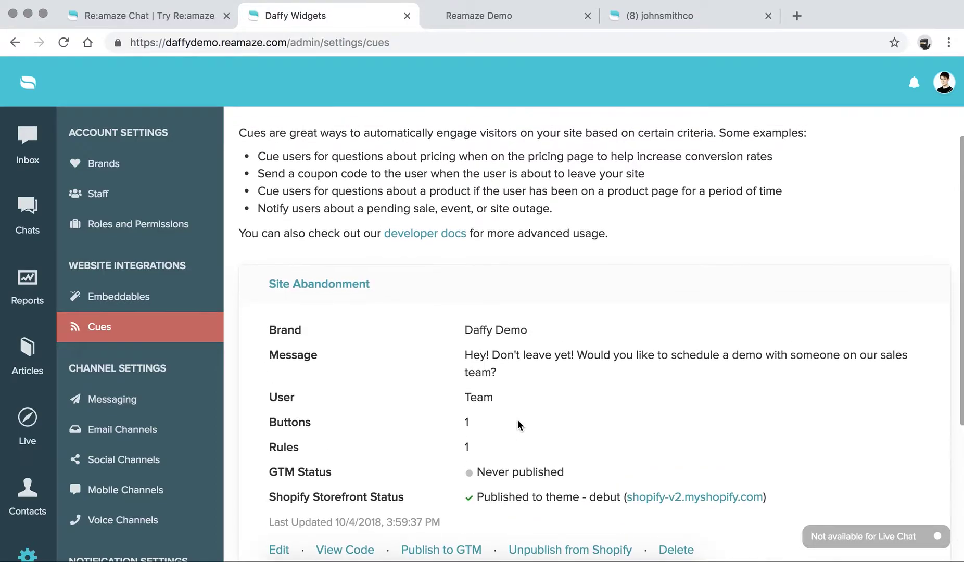
{"action": "left_click", "coordinate": [468, 15]}
{"action": "key", "text": "super+r"}
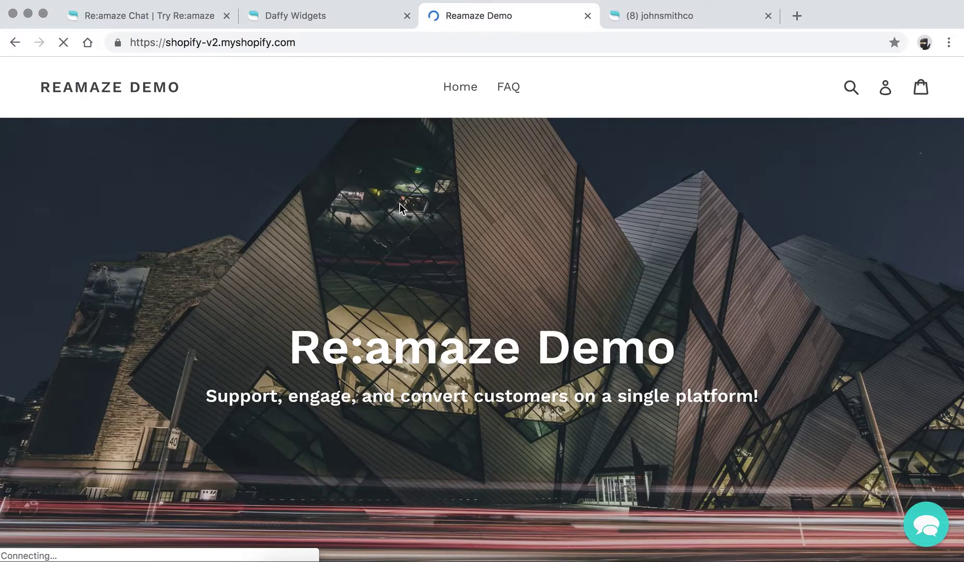
Step: Clear the storefront's site data from DevTools Application > Clear storage, then close DevTools
{"action": "right_click", "coordinate": [625, 99]}
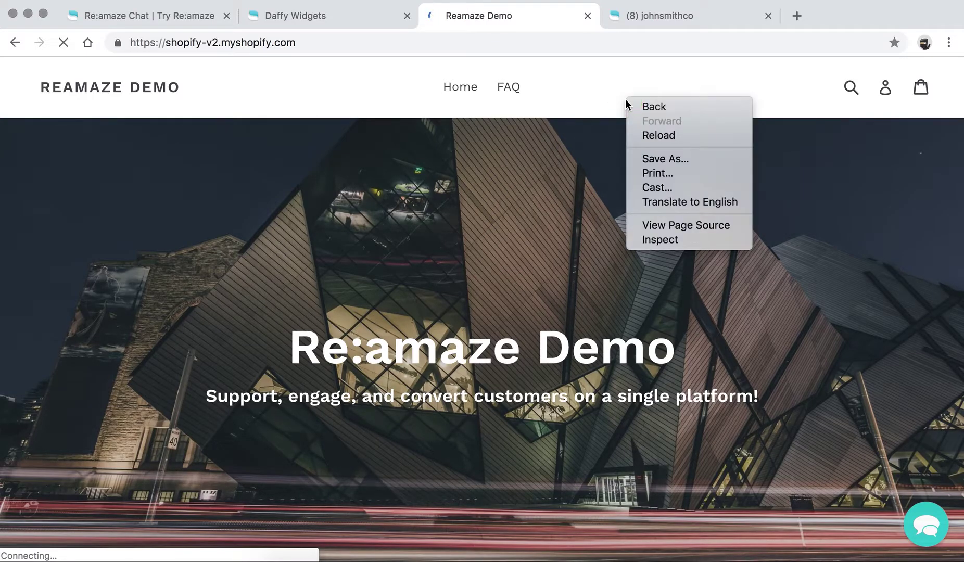
{"action": "left_click", "coordinate": [676, 240]}
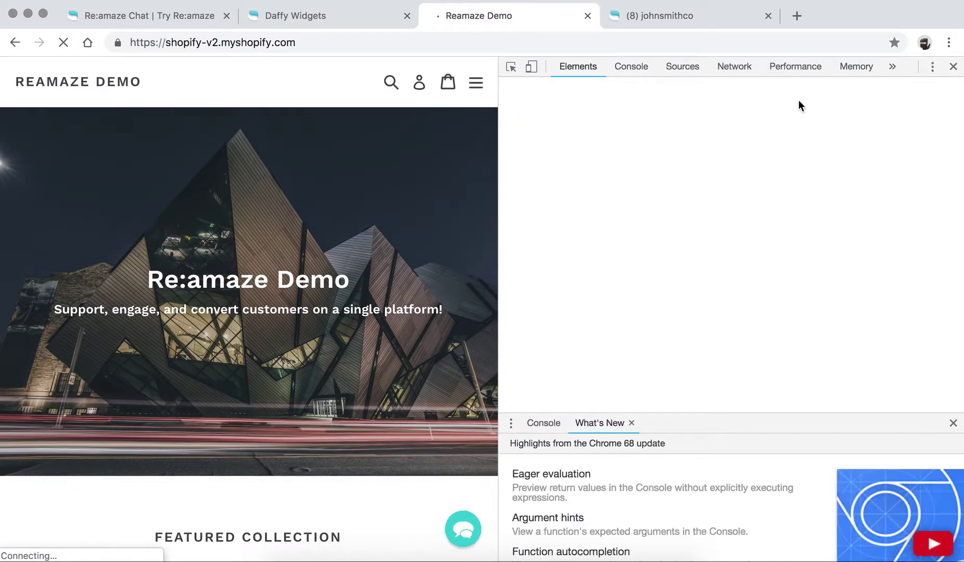
{"action": "left_click", "coordinate": [895, 68]}
{"action": "left_click", "coordinate": [833, 84]}
{"action": "scroll", "coordinate": [731, 328], "scroll_direction": "down", "scroll_amount": 3}
{"action": "left_click", "coordinate": [709, 395]}
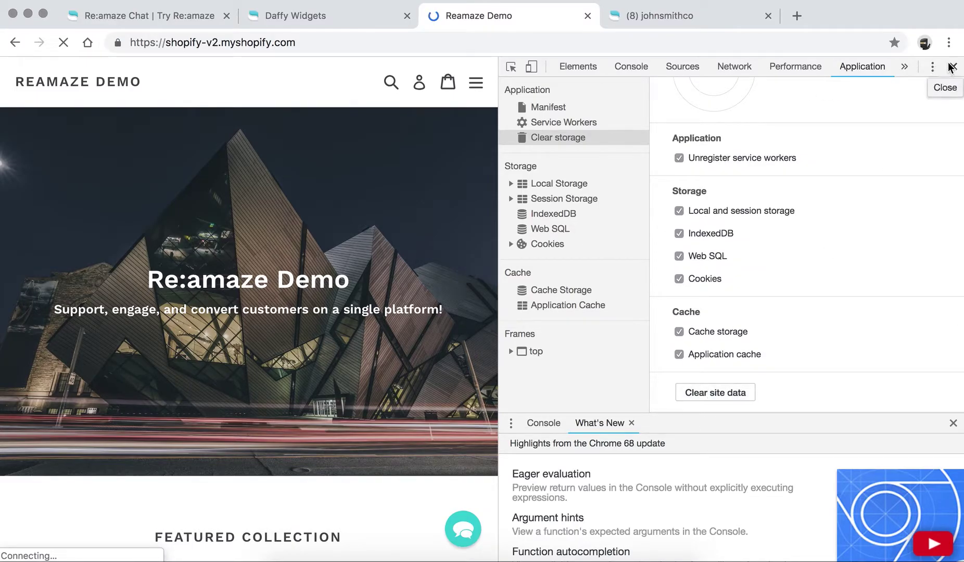
{"action": "left_click", "coordinate": [953, 67]}
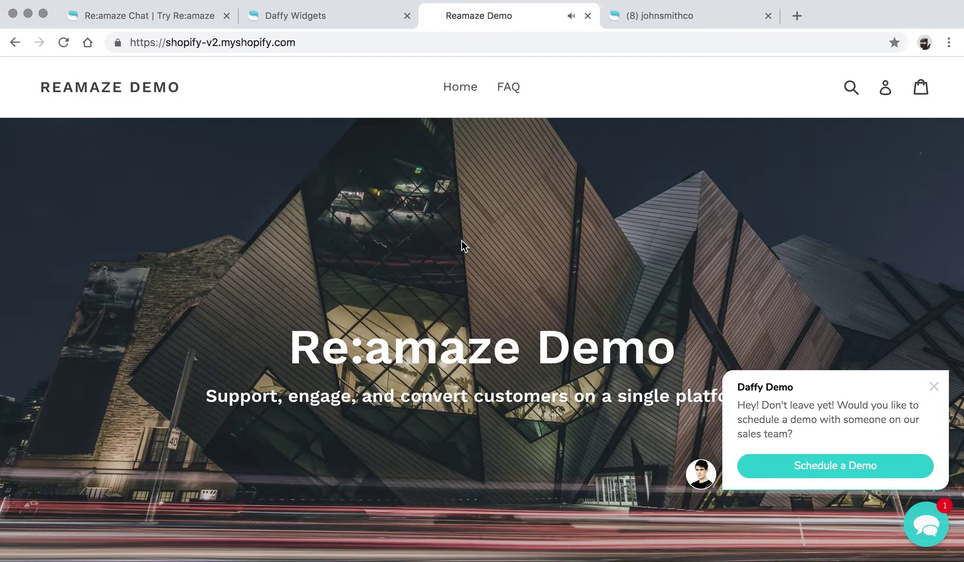
Step: Reload the store, then open and close the chat widget to show its greeting
{"action": "left_click", "coordinate": [63, 43]}
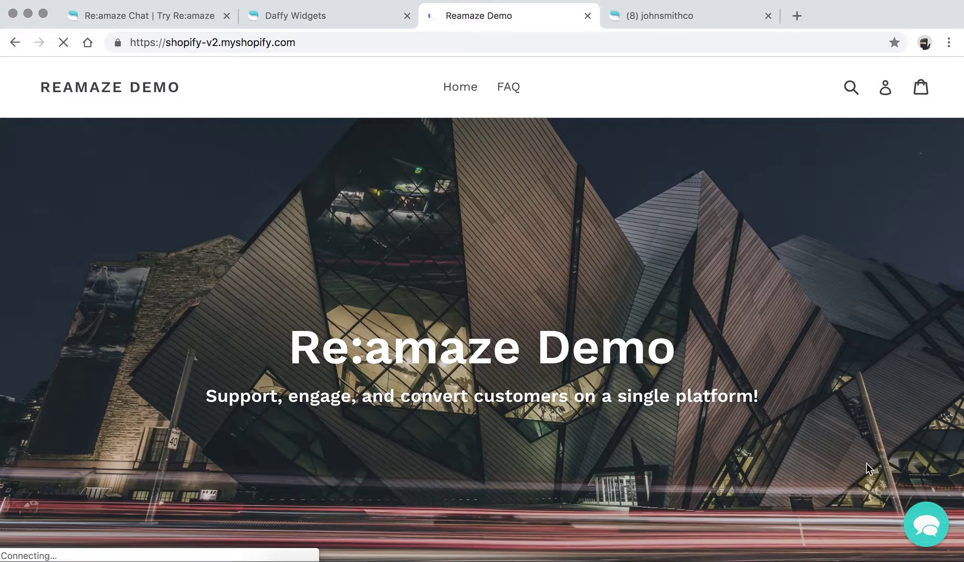
{"action": "left_click", "coordinate": [919, 523]}
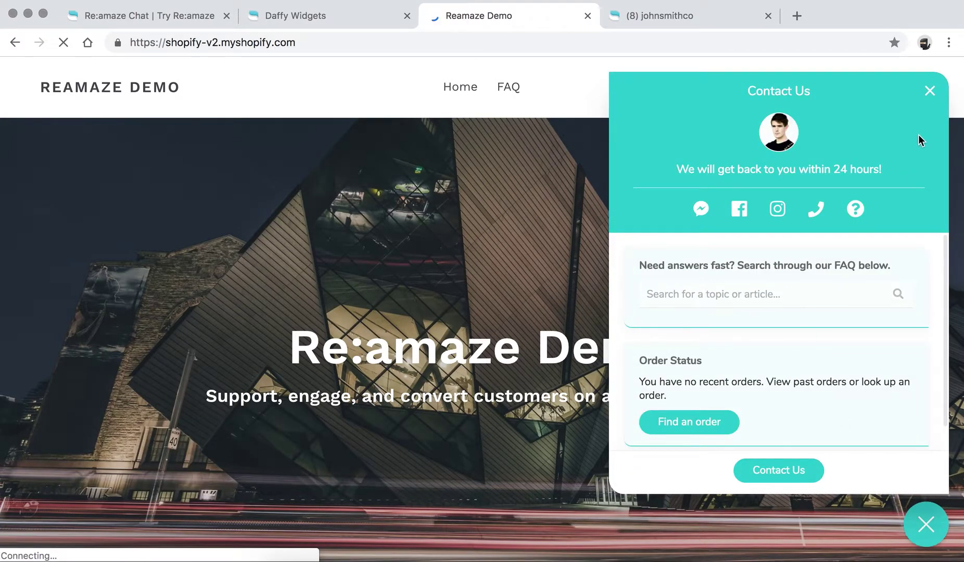
{"action": "left_click", "coordinate": [930, 91]}
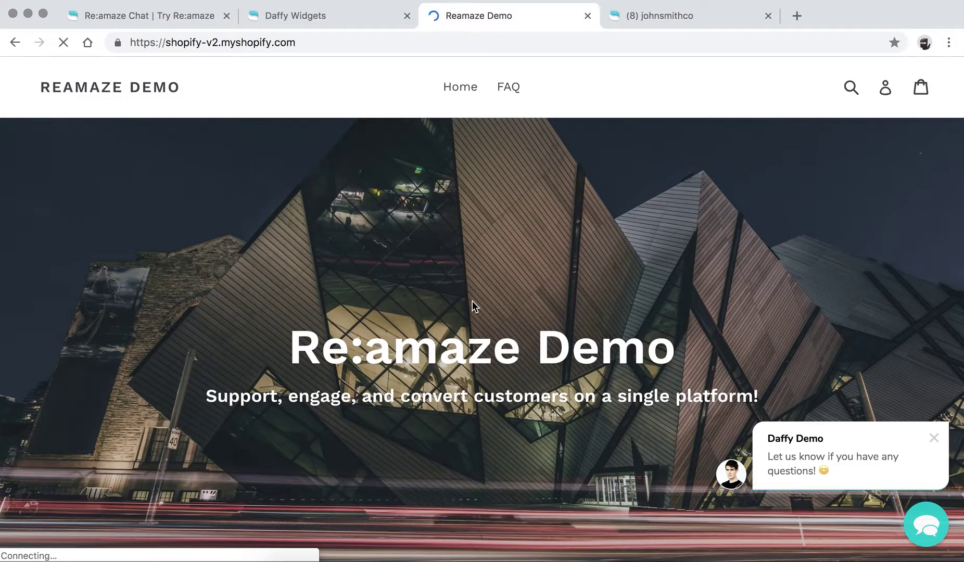
Step: Trigger the exit-intent invitation, open its chat, skip the name/email form, and open the demo scheduling page
{"action": "mouse_move", "coordinate": [61, 27]}
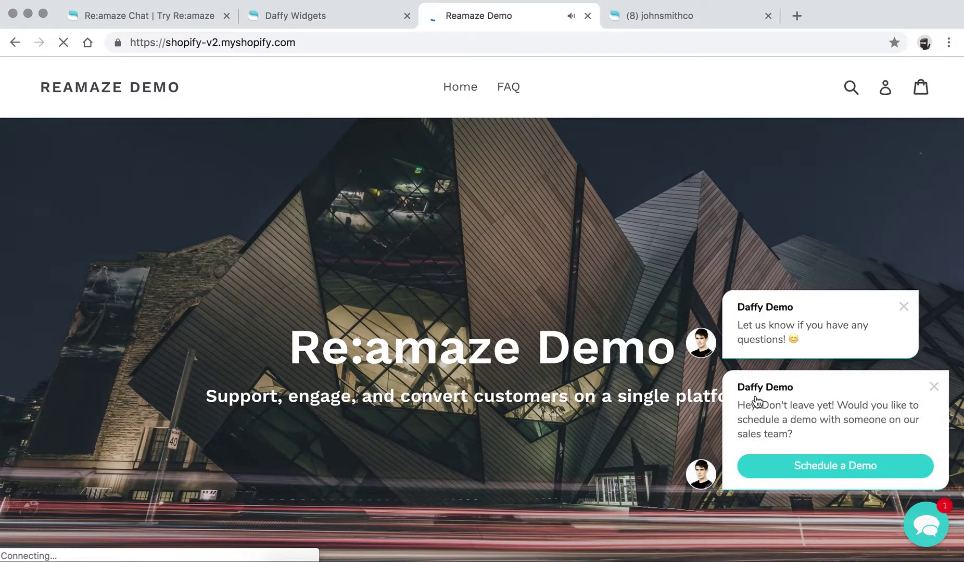
{"action": "left_click", "coordinate": [795, 415]}
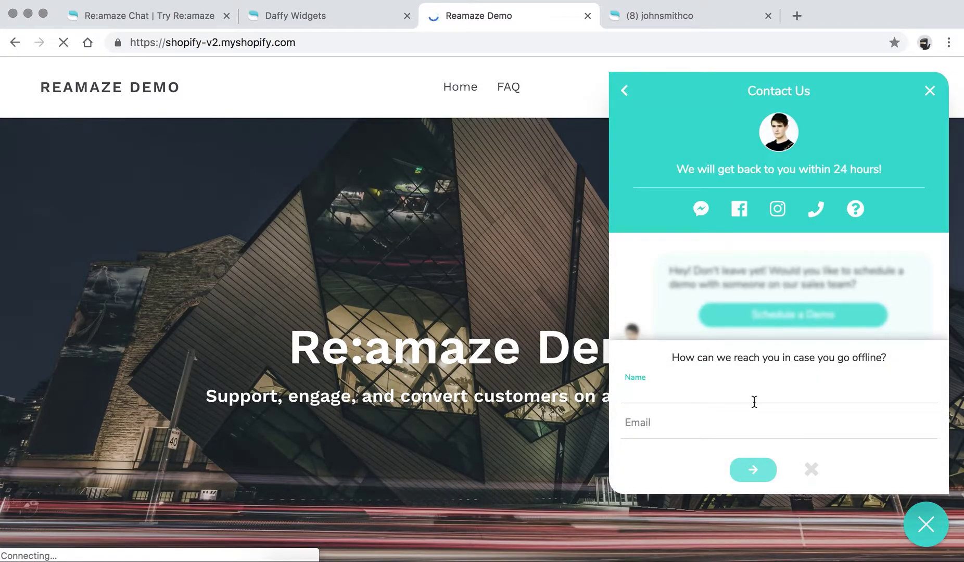
{"action": "left_click", "coordinate": [814, 469]}
{"action": "left_click", "coordinate": [767, 476]}
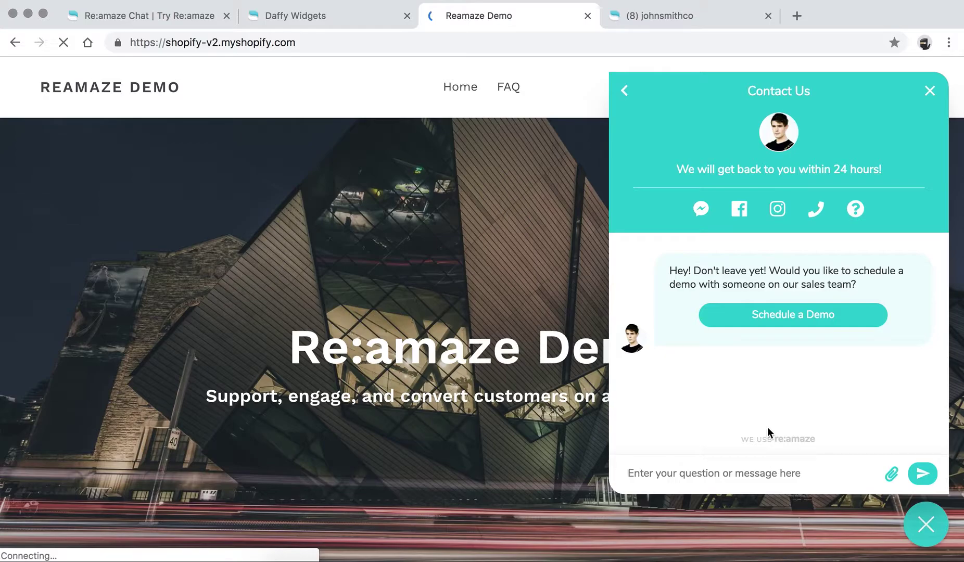
{"action": "left_click", "coordinate": [774, 325]}
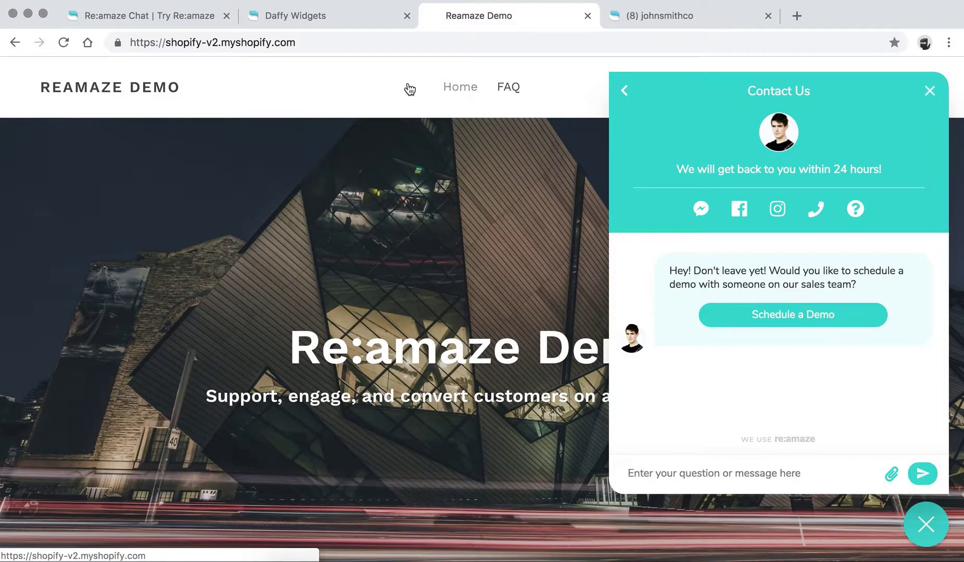
Step: Check the cue in the admin, then start a new Contact Us chat conversation on the store
{"action": "left_click", "coordinate": [295, 15]}
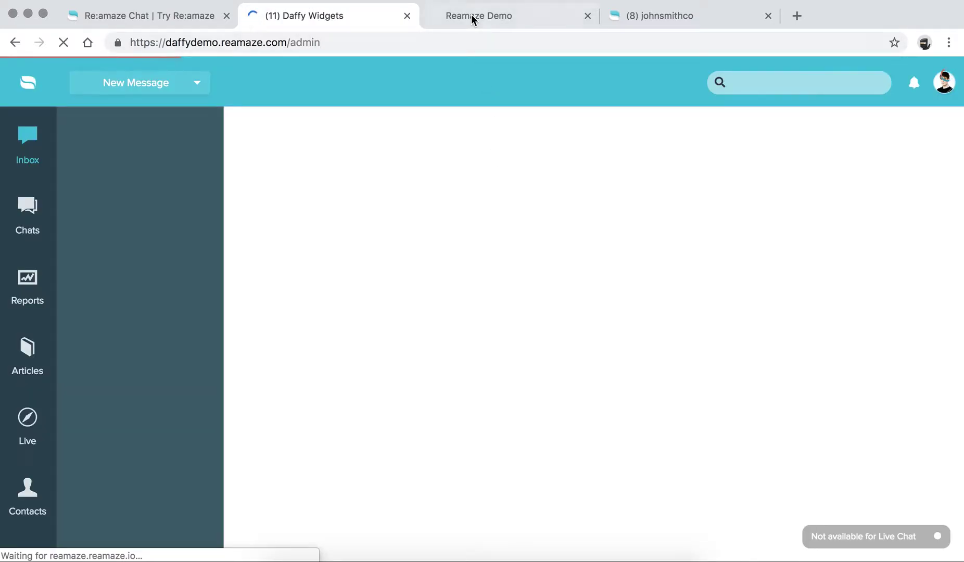
{"action": "left_click", "coordinate": [472, 15]}
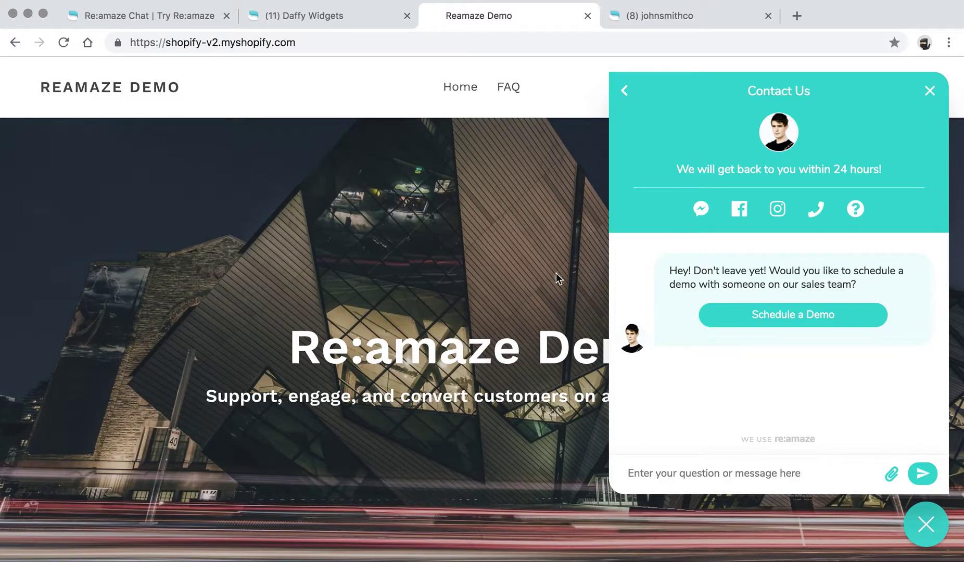
{"action": "left_click", "coordinate": [627, 95]}
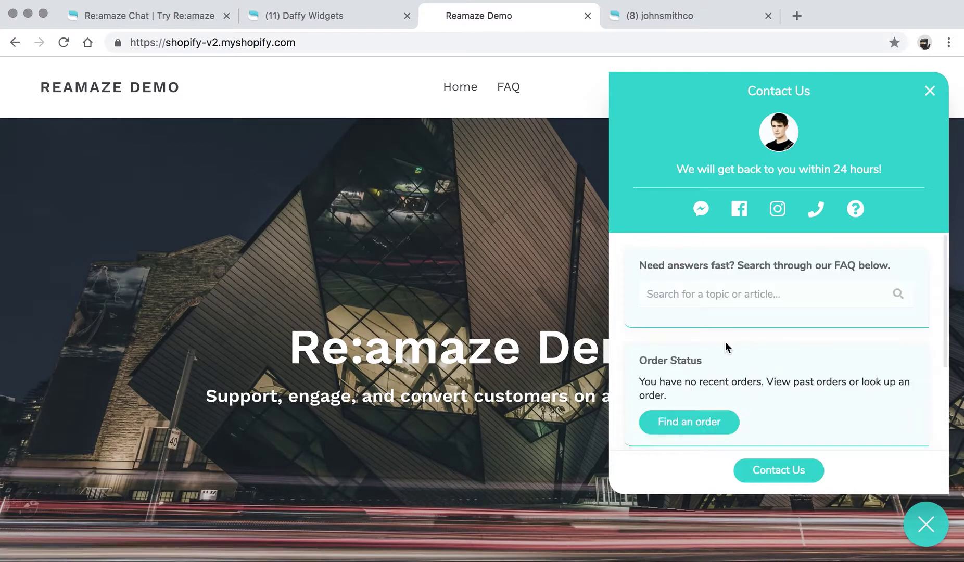
{"action": "left_click", "coordinate": [783, 470]}
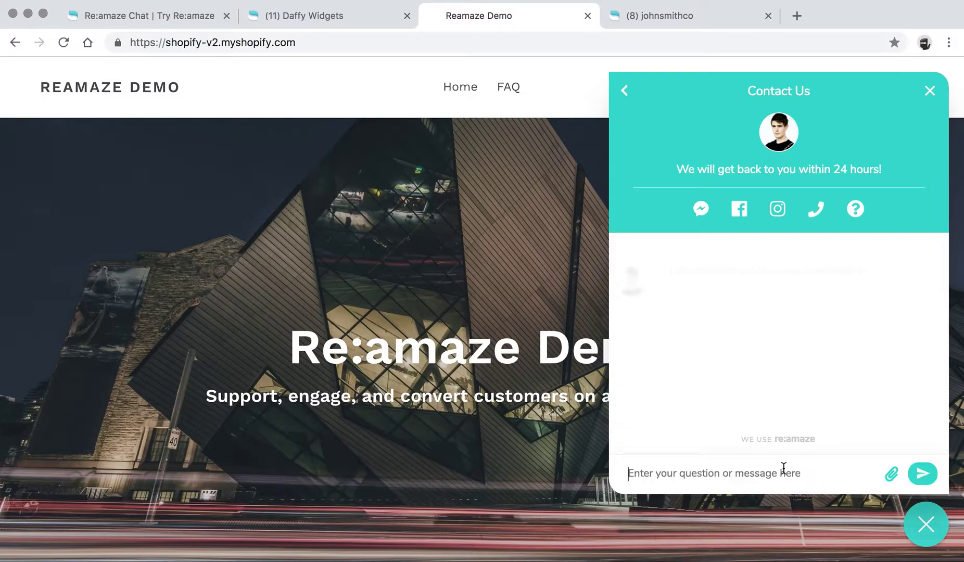
{"action": "left_click", "coordinate": [759, 473]}
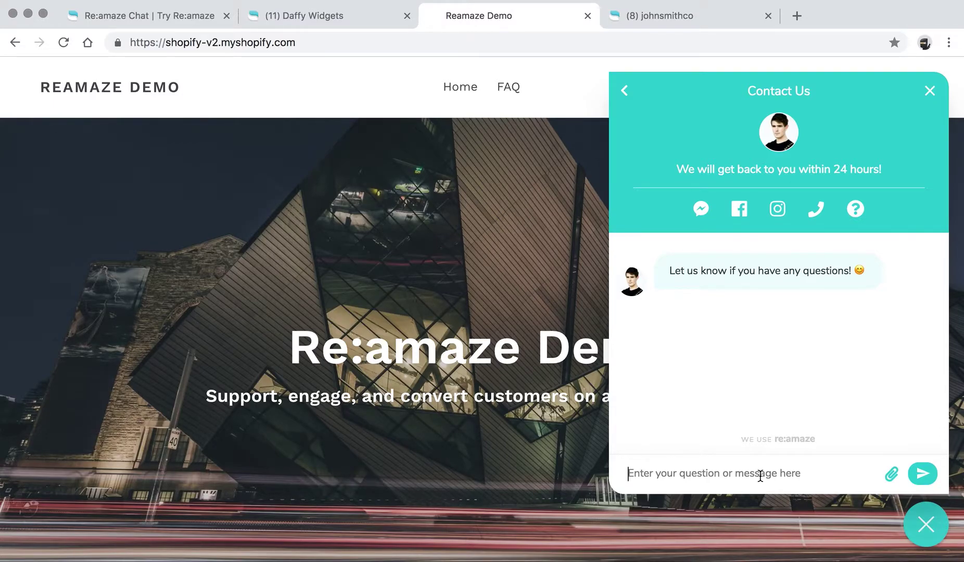
Step: Send 'Hello! I need some help!' and answer the Pick One question with Super Happy
{"action": "type", "text": "Hello! I n"}
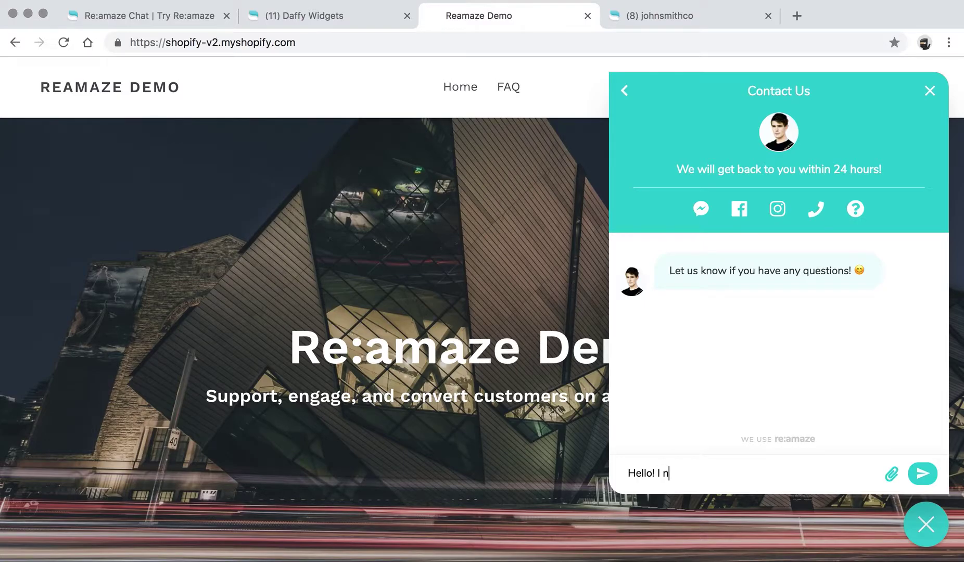
{"action": "type", "text": "eed some help!"}
{"action": "left_click", "coordinate": [918, 486]}
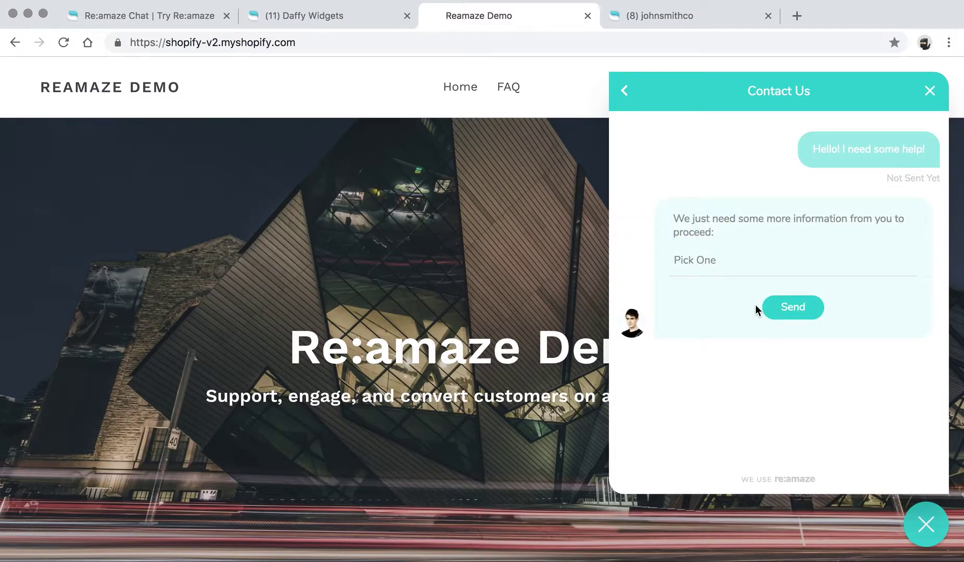
{"action": "left_click", "coordinate": [721, 261]}
{"action": "left_click", "coordinate": [708, 276]}
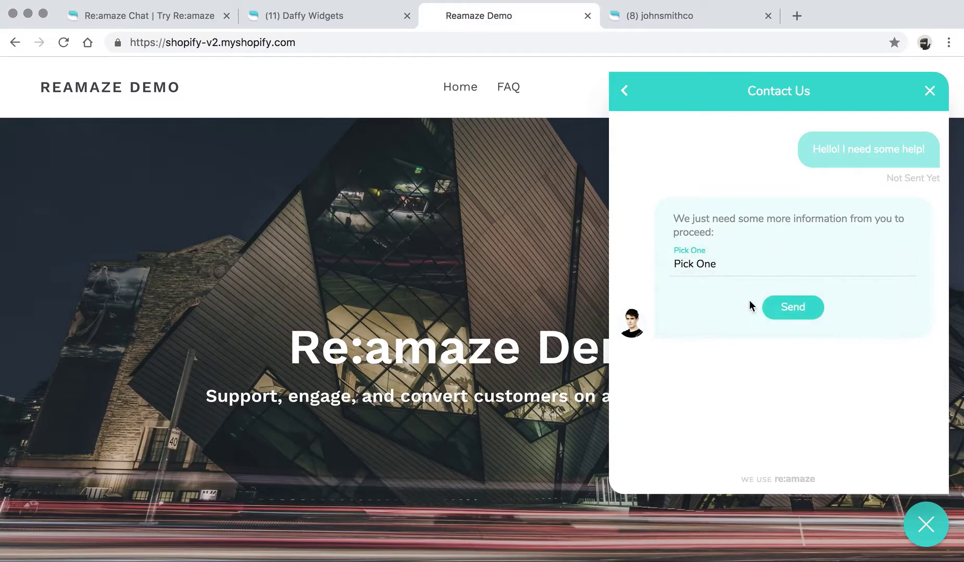
{"action": "left_click", "coordinate": [796, 309]}
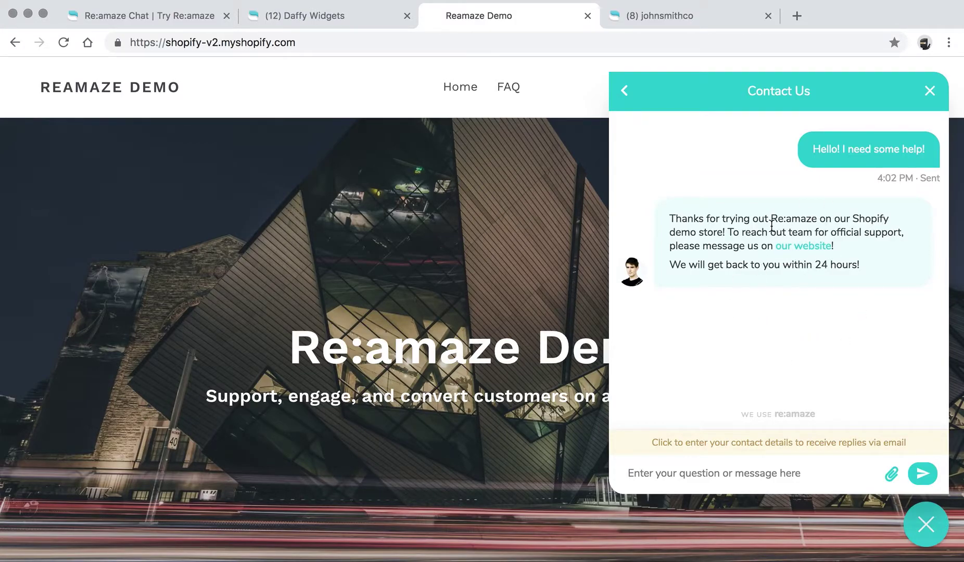
Step: Submit the customer's name and email from saved suggestions, then go to the Re:amaze inbox
{"action": "left_click", "coordinate": [750, 442]}
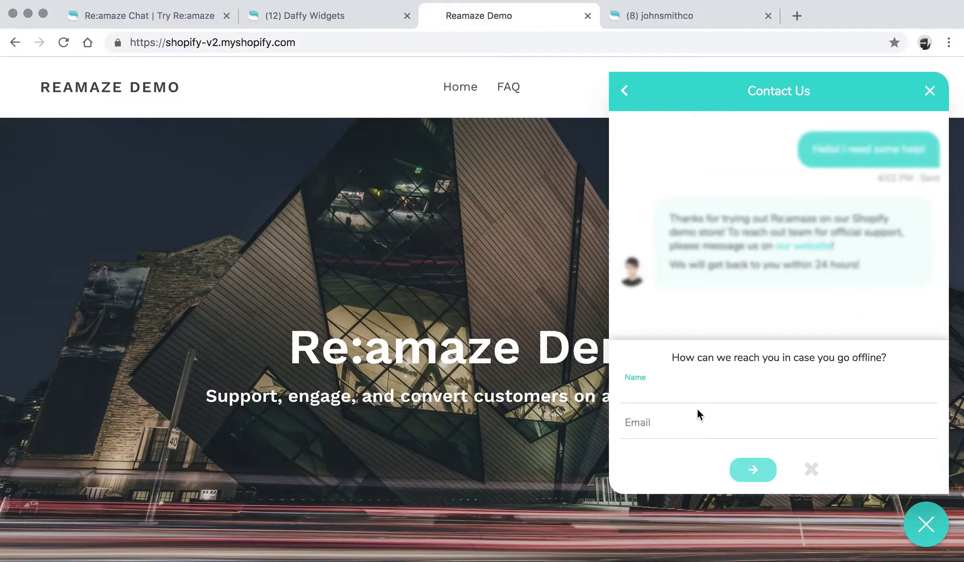
{"action": "left_click", "coordinate": [684, 395]}
{"action": "left_click", "coordinate": [678, 416]}
{"action": "left_click", "coordinate": [673, 416]}
{"action": "left_click", "coordinate": [667, 458]}
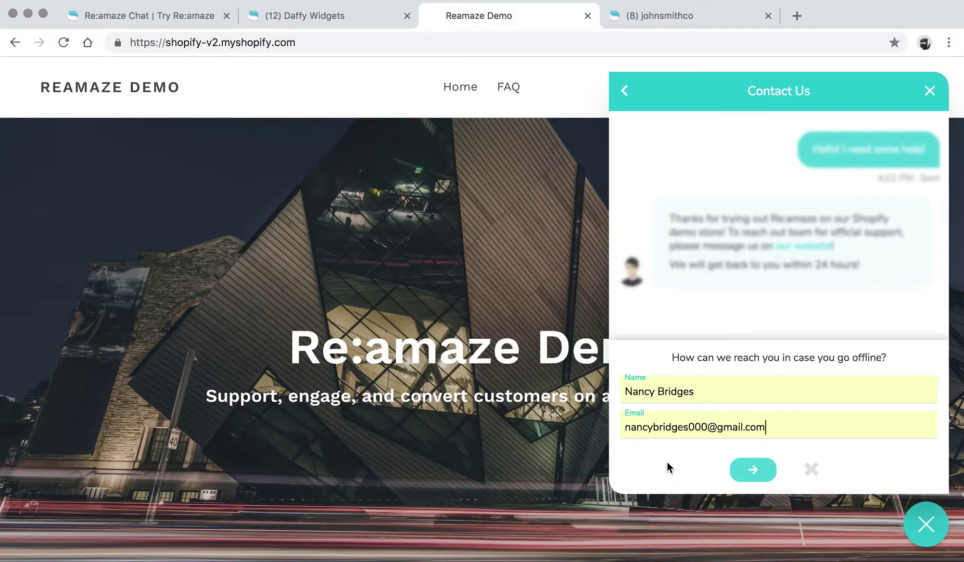
{"action": "left_click", "coordinate": [747, 473]}
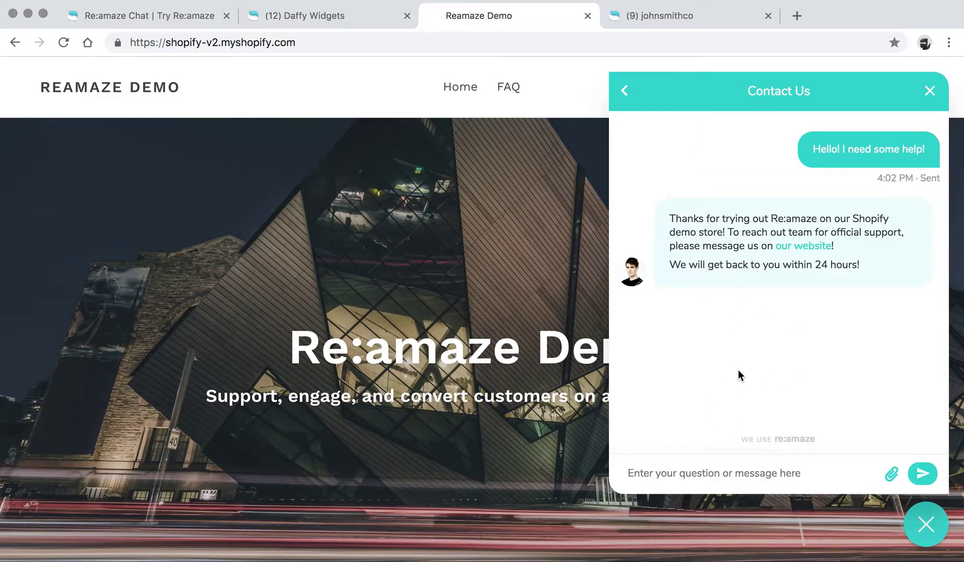
{"action": "left_click", "coordinate": [307, 17]}
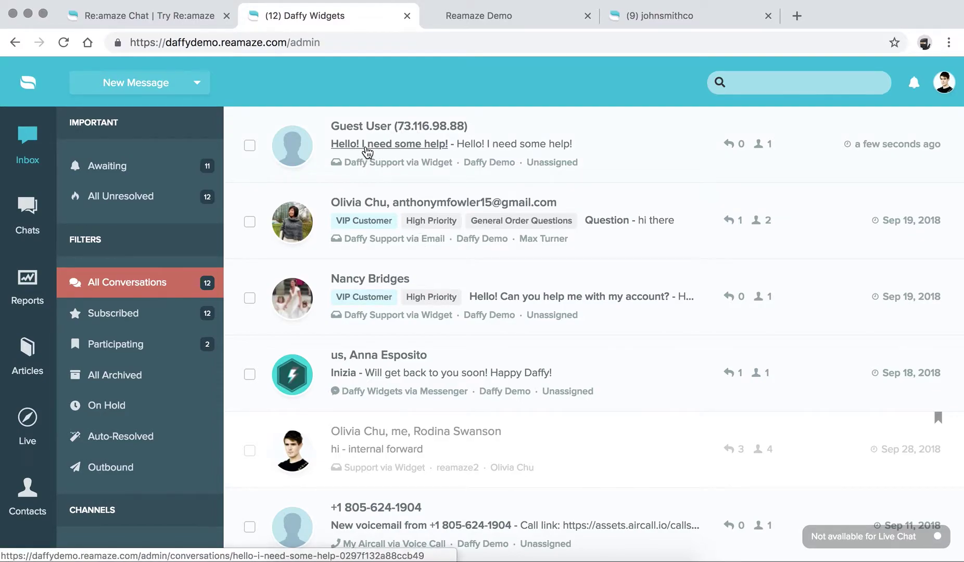
Step: Open the 'Hello! I need some help!' conversation and note the store's 24-hour reply promise
{"action": "left_click", "coordinate": [367, 142]}
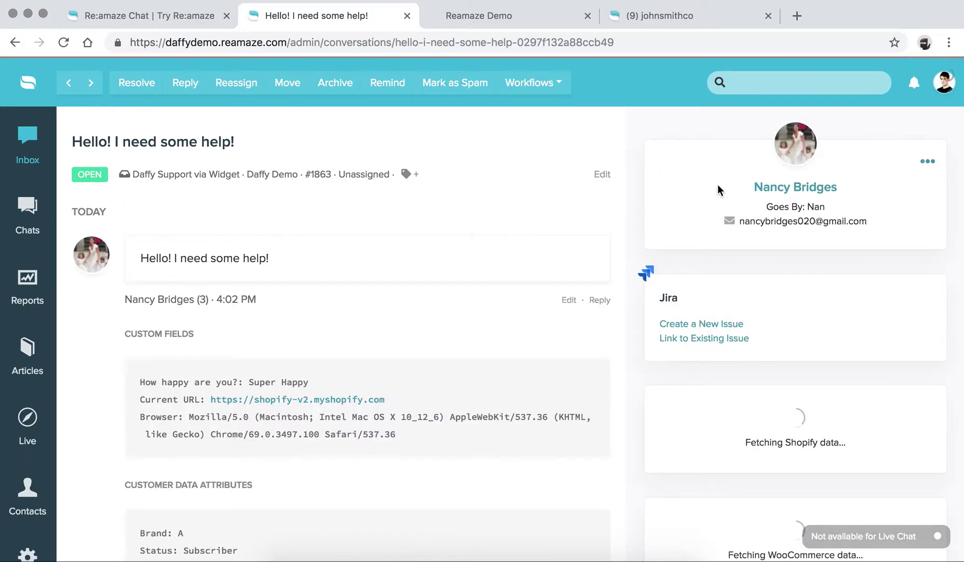
{"action": "left_click", "coordinate": [496, 20]}
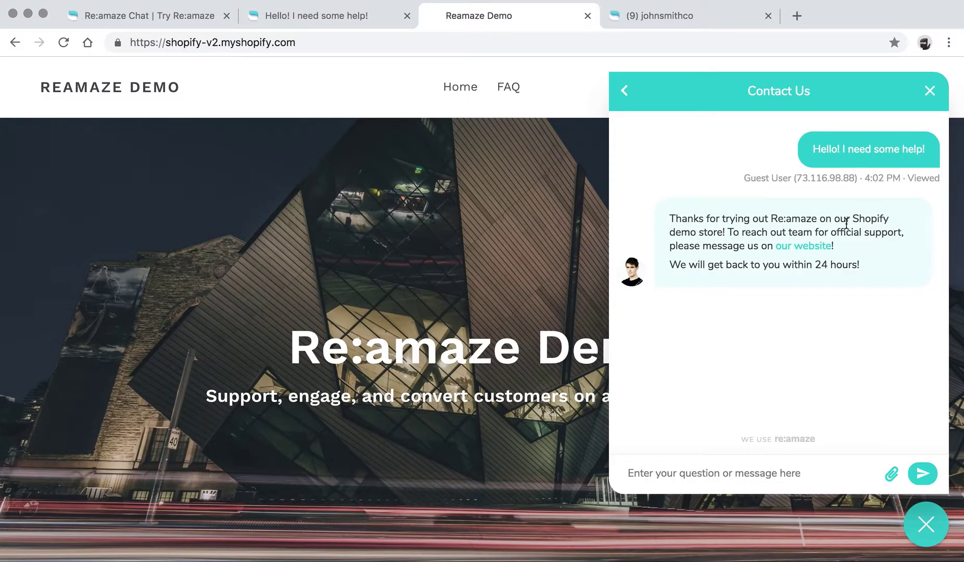
{"action": "left_click_drag", "start_coordinate": [673, 266], "coordinate": [853, 263]}
{"action": "left_click", "coordinate": [865, 266]}
{"action": "left_click", "coordinate": [354, 20]}
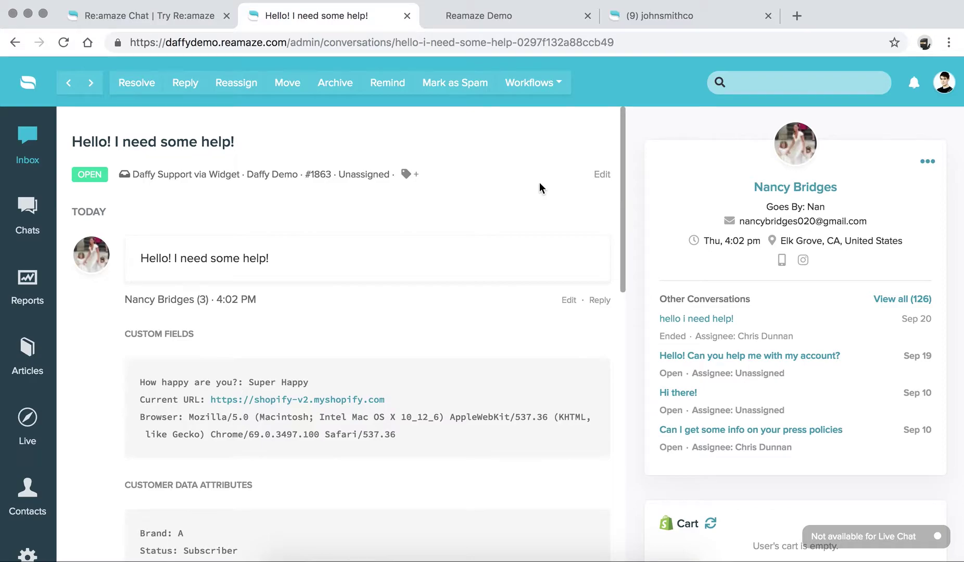
Step: Review the customer's profile and custom fields, including the Super Happy answer to How happy are you?
{"action": "scroll", "coordinate": [381, 258], "scroll_direction": "down", "scroll_amount": 3}
{"action": "scroll", "coordinate": [381, 259], "scroll_direction": "up", "scroll_amount": 3}
{"action": "scroll", "coordinate": [381, 258], "scroll_direction": "down", "scroll_amount": 10}
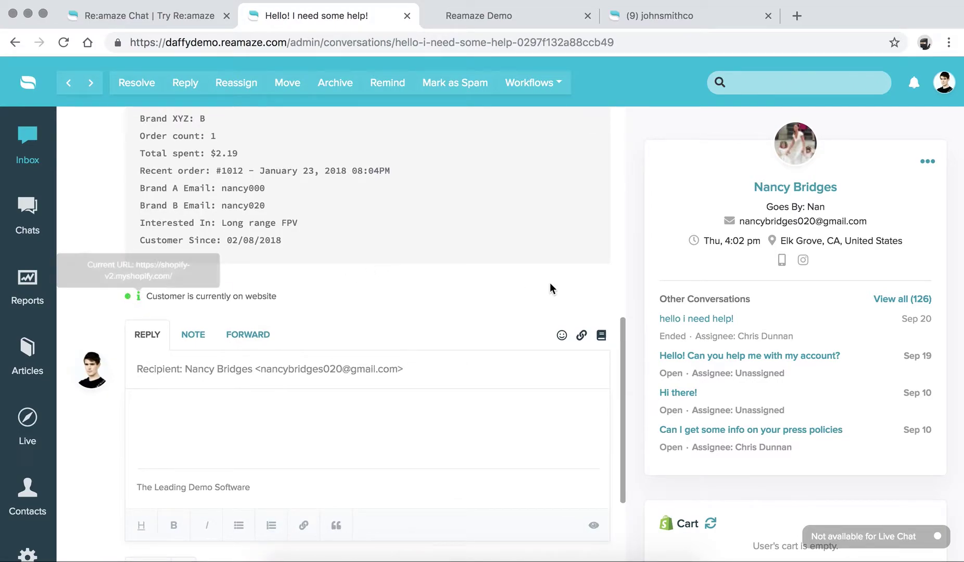
{"action": "scroll", "coordinate": [724, 269], "scroll_direction": "down", "scroll_amount": 7}
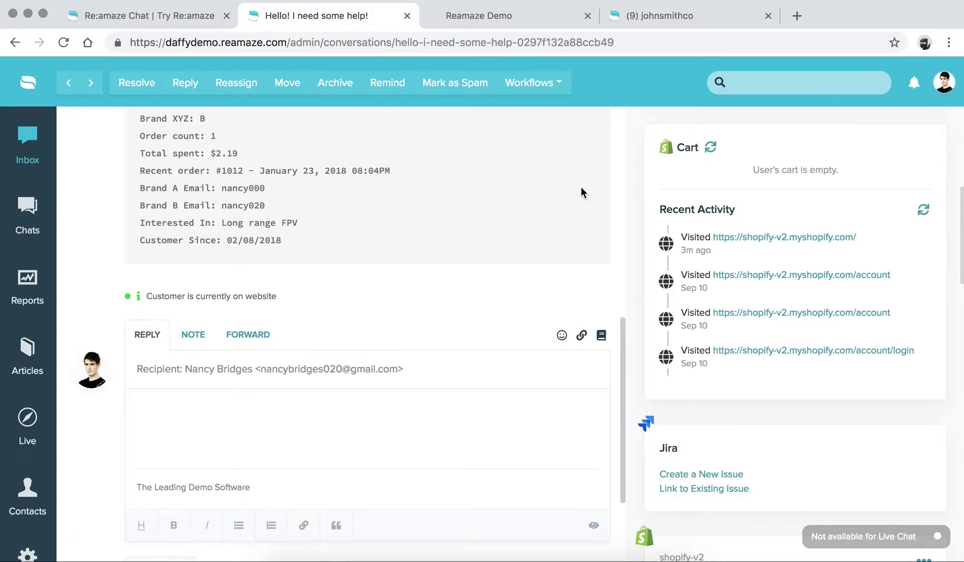
{"action": "scroll", "coordinate": [581, 188], "scroll_direction": "up", "scroll_amount": 2}
{"action": "scroll", "coordinate": [436, 280], "scroll_direction": "up", "scroll_amount": 7}
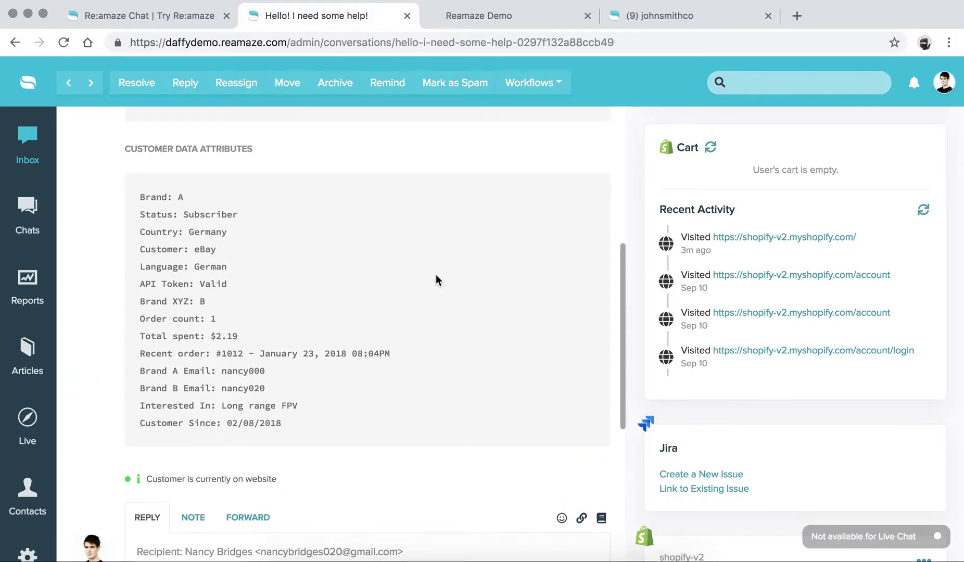
{"action": "scroll", "coordinate": [436, 280], "scroll_direction": "up", "scroll_amount": 6}
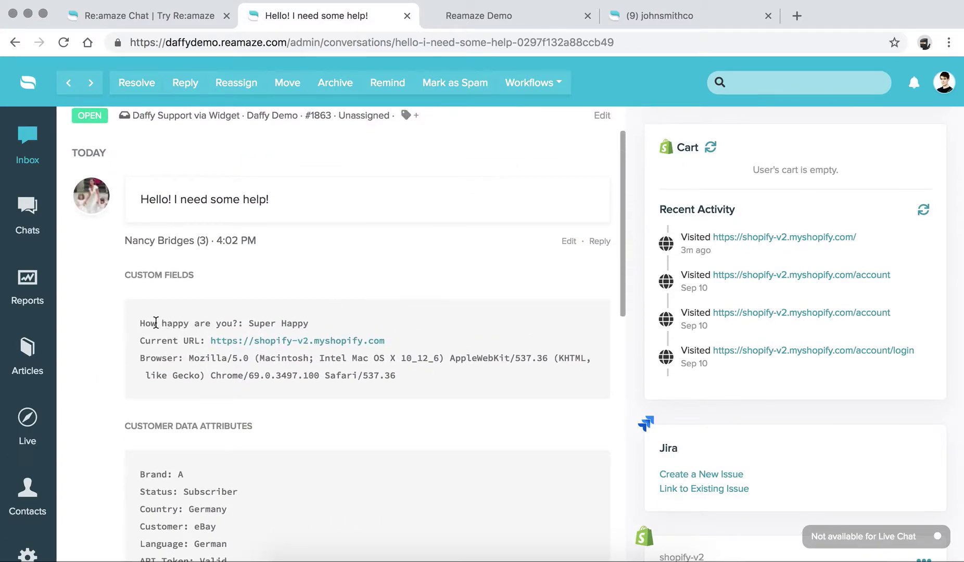
{"action": "left_click_drag", "start_coordinate": [124, 277], "coordinate": [210, 278]}
{"action": "left_click", "coordinate": [207, 284]}
{"action": "left_click_drag", "start_coordinate": [141, 328], "coordinate": [297, 323]}
{"action": "left_click", "coordinate": [297, 322]}
Step: Scroll through the data attributes, Cart and Recent Activity down to the Reply editor
{"action": "scroll", "coordinate": [303, 323], "scroll_direction": "down", "scroll_amount": 6}
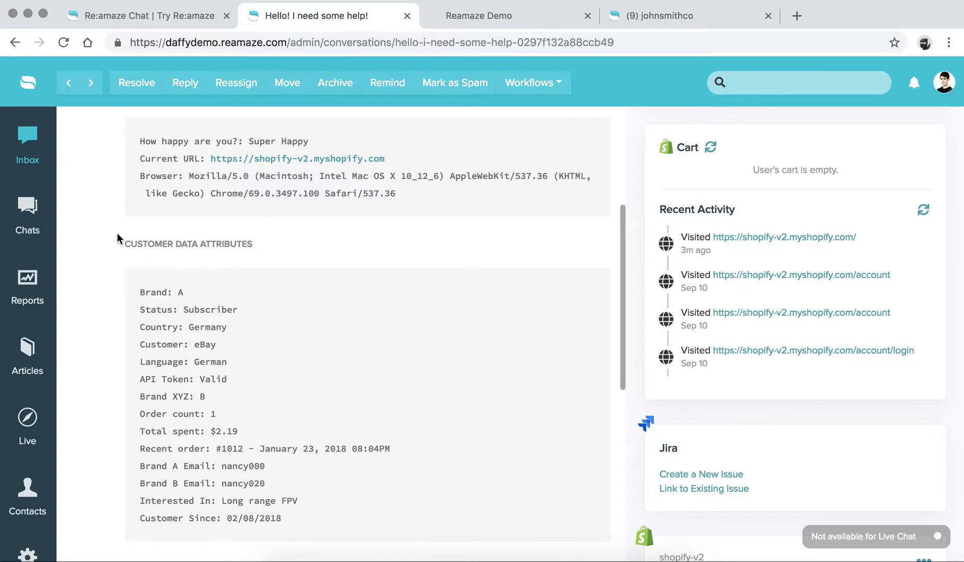
{"action": "scroll", "coordinate": [247, 350], "scroll_direction": "down", "scroll_amount": 5}
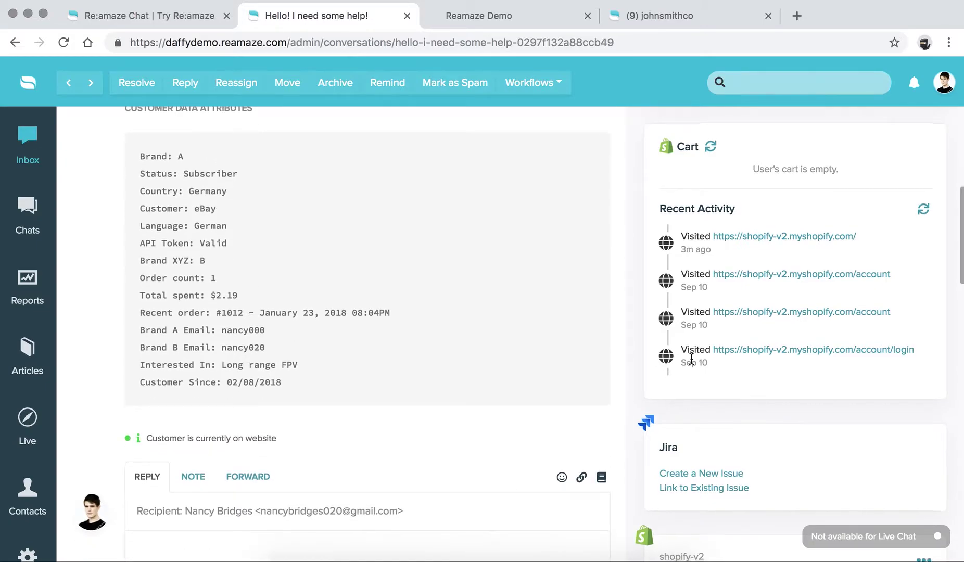
{"action": "scroll", "coordinate": [692, 358], "scroll_direction": "down", "scroll_amount": 20}
{"action": "scroll", "coordinate": [691, 359], "scroll_direction": "up", "scroll_amount": 20}
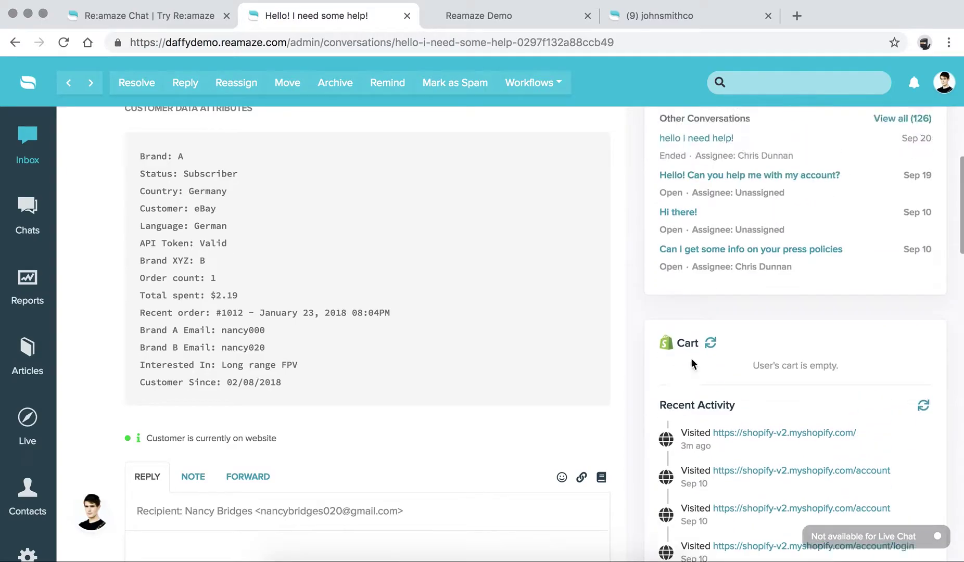
{"action": "scroll", "coordinate": [691, 359], "scroll_direction": "up", "scroll_amount": 4}
{"action": "scroll", "coordinate": [347, 285], "scroll_direction": "up", "scroll_amount": 5}
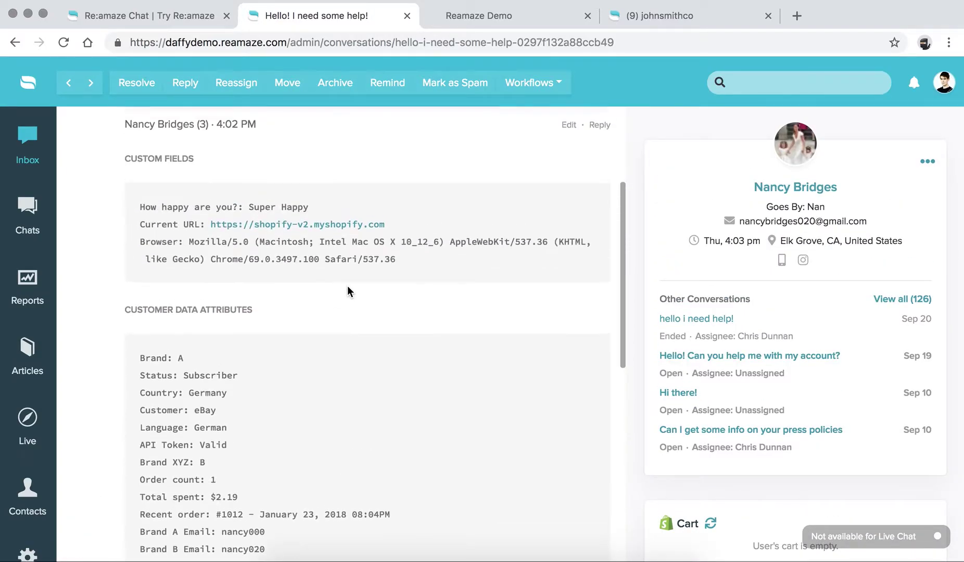
{"action": "scroll", "coordinate": [347, 286], "scroll_direction": "down", "scroll_amount": 9}
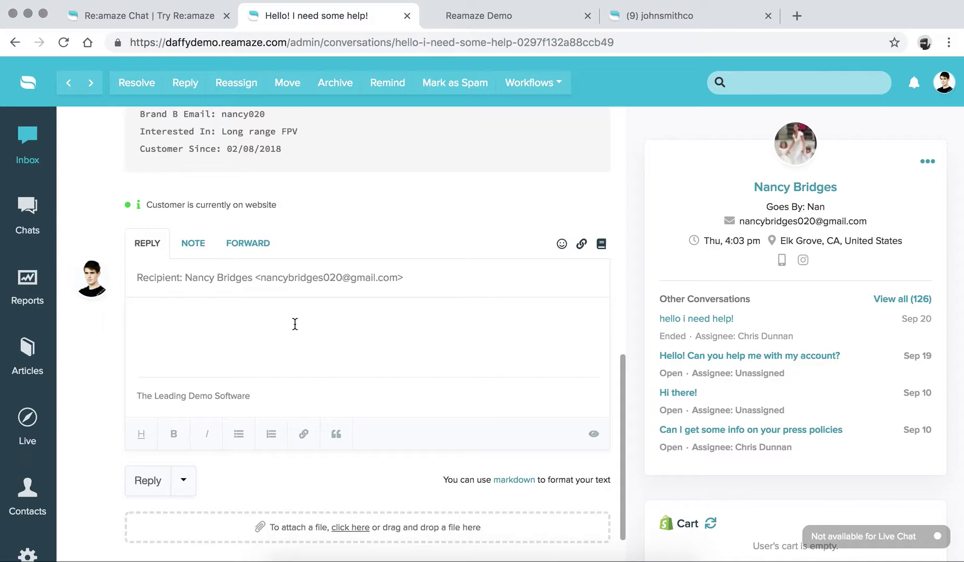
Step: Reply to the customer by name with 'I'm happy to help' and a grinning 😄 emoji
{"action": "type", "text": "Hi Nancy! I"}
{"action": "key", "text": "BackSpace"}
{"action": "key", "text": "Return"}
{"action": "key", "text": "Return"}
{"action": "type", "text": "I'm "}
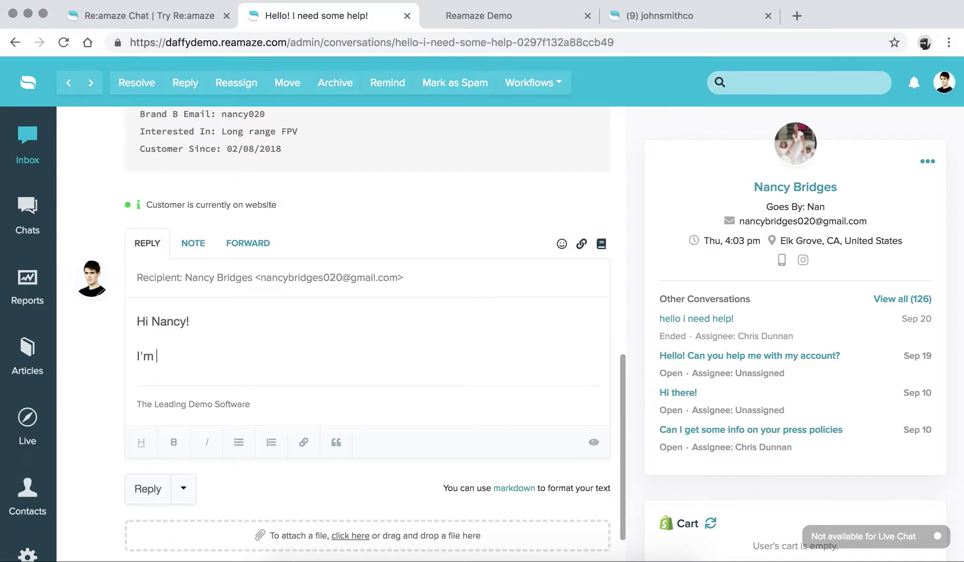
{"action": "type", "text": "happy to help :"}
{"action": "left_click", "coordinate": [285, 386]}
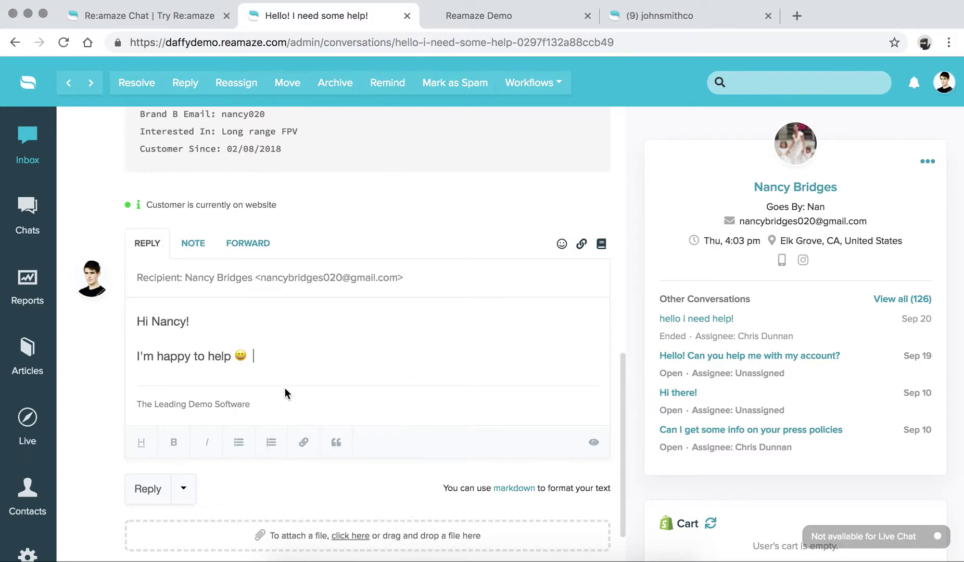
{"action": "left_click", "coordinate": [151, 489]}
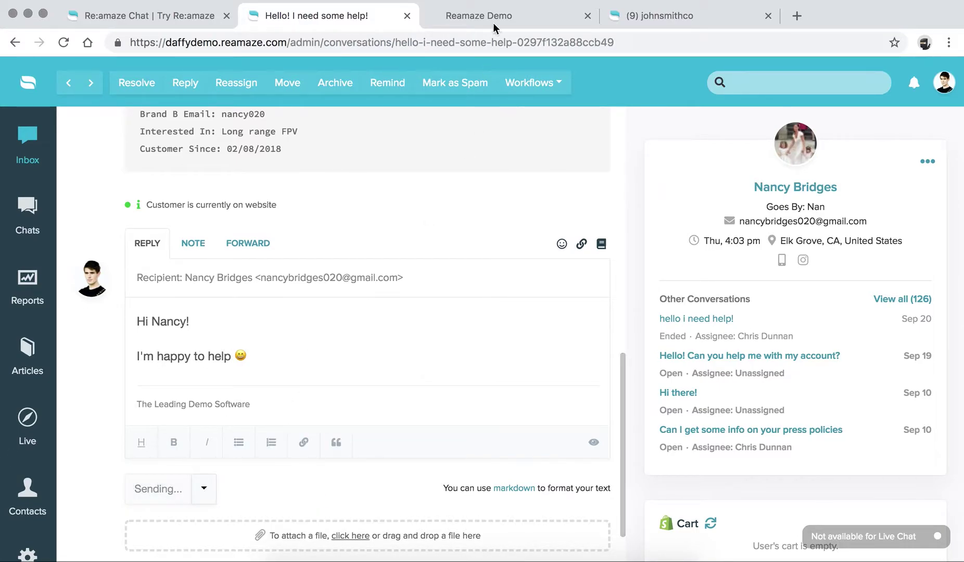
Step: As the shopper, appreciate the reply and send 'I need some more info on shipping!'
{"action": "key", "text": "ctrl+Tab"}
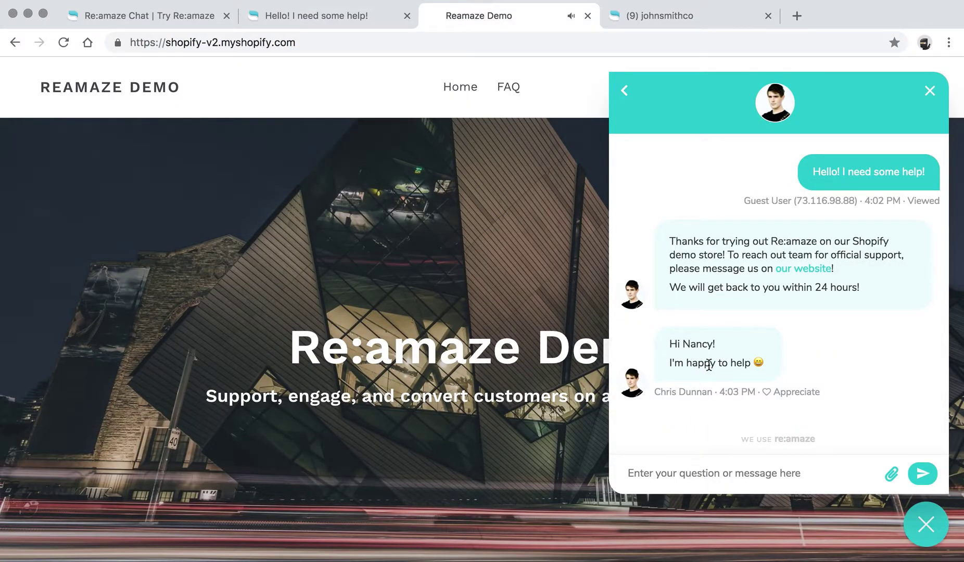
{"action": "left_click", "coordinate": [765, 393]}
{"action": "left_click", "coordinate": [735, 472]}
{"action": "type", "text": "I need som"}
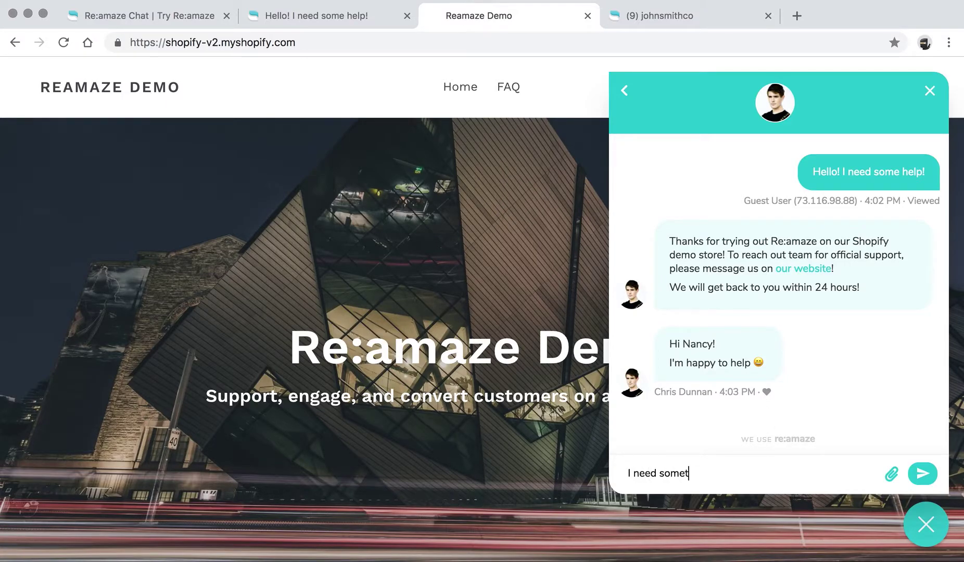
{"action": "key", "text": "BackSpace"}
{"action": "type", "text": "e more info on shipping!"}
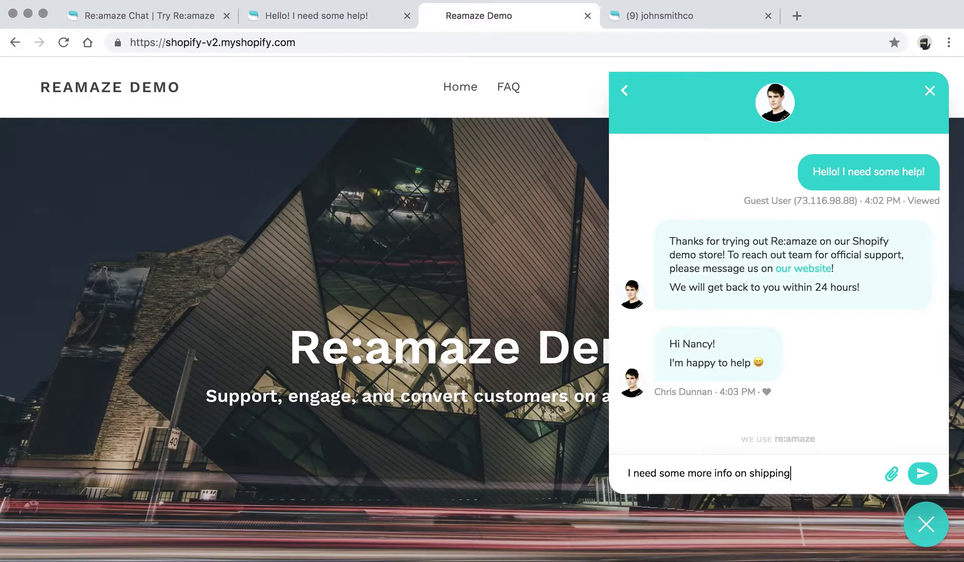
{"action": "key", "text": "Return"}
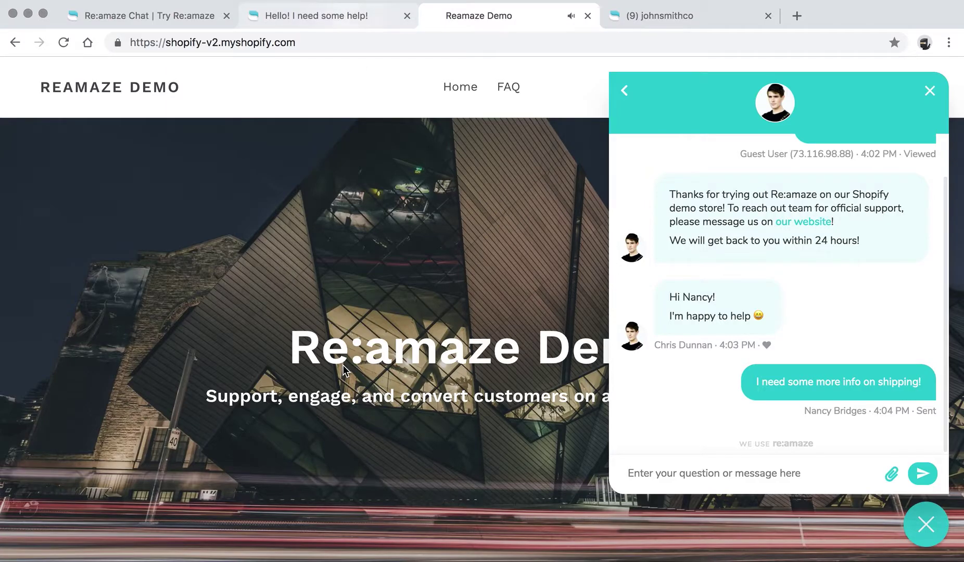
{"action": "left_click", "coordinate": [318, 16]}
Step: Clear the selection on the customer's message and place the cursor in the reply body
{"action": "left_click_drag", "start_coordinate": [142, 354], "coordinate": [366, 354]}
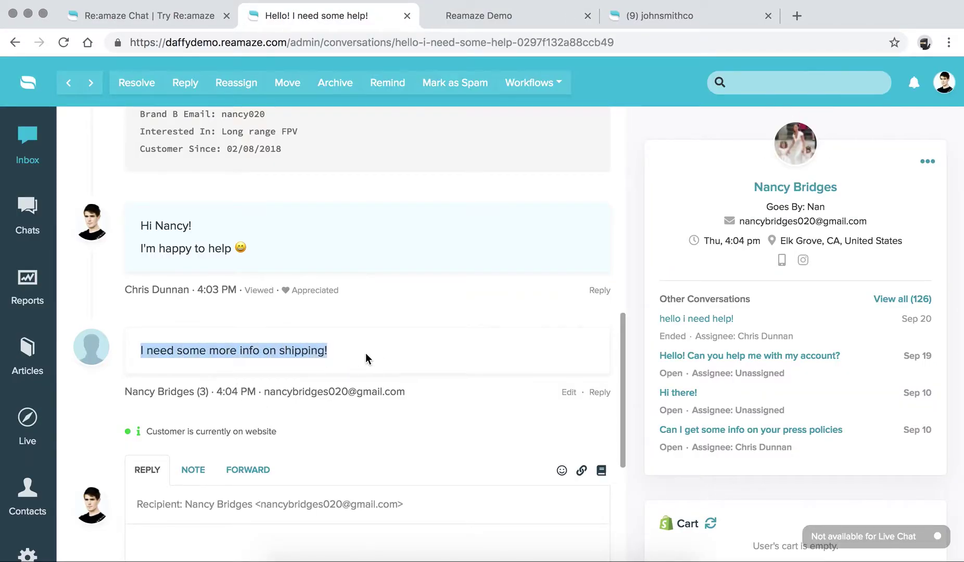
{"action": "left_click", "coordinate": [344, 349]}
{"action": "scroll", "coordinate": [344, 351], "scroll_direction": "down", "scroll_amount": 2}
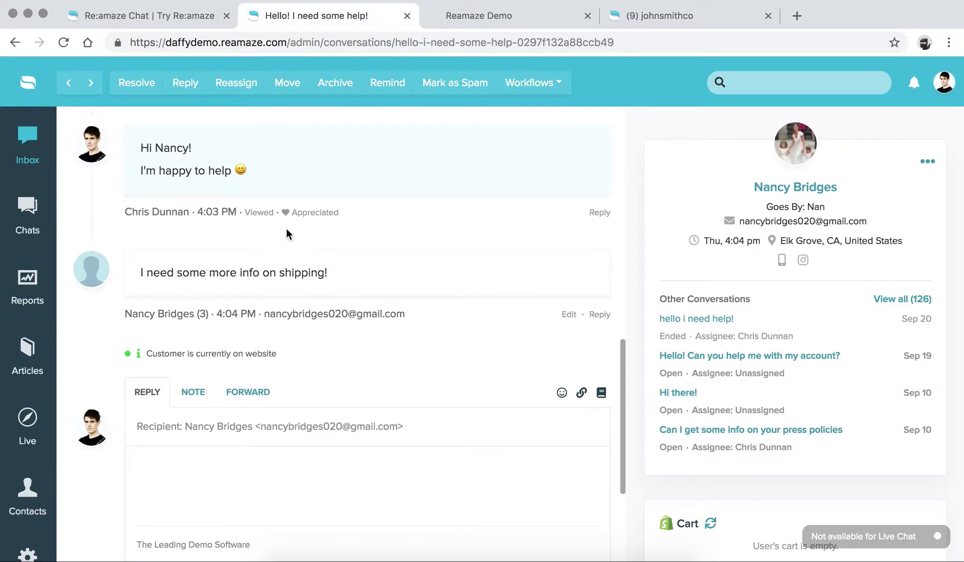
{"action": "scroll", "coordinate": [239, 203], "scroll_direction": "down", "scroll_amount": 1}
{"action": "scroll", "coordinate": [354, 304], "scroll_direction": "down", "scroll_amount": 1}
{"action": "left_click", "coordinate": [326, 401]}
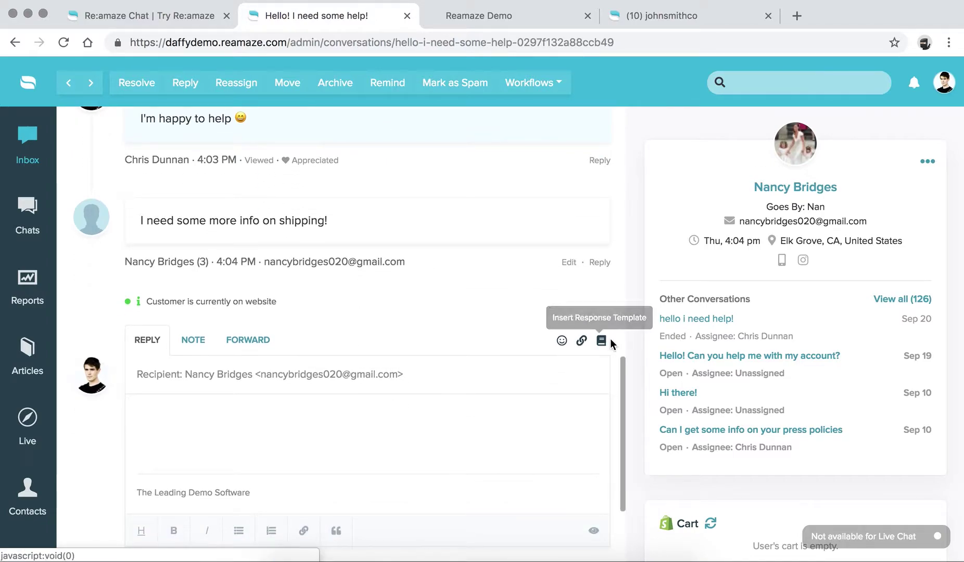
Step: Search help articles for 'shipping' and link the international shipping rates article in the reply
{"action": "left_click", "coordinate": [582, 341]}
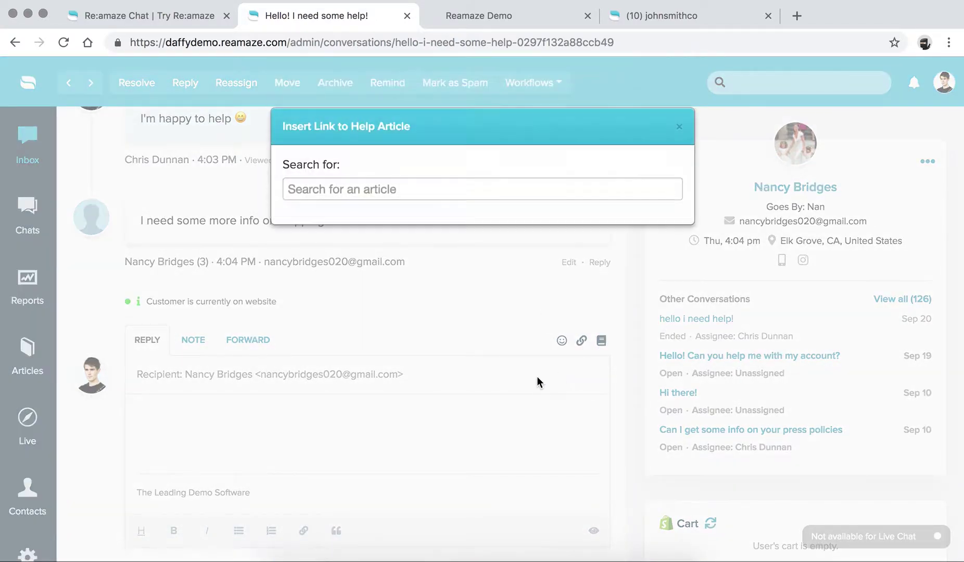
{"action": "type", "text": "shipping"}
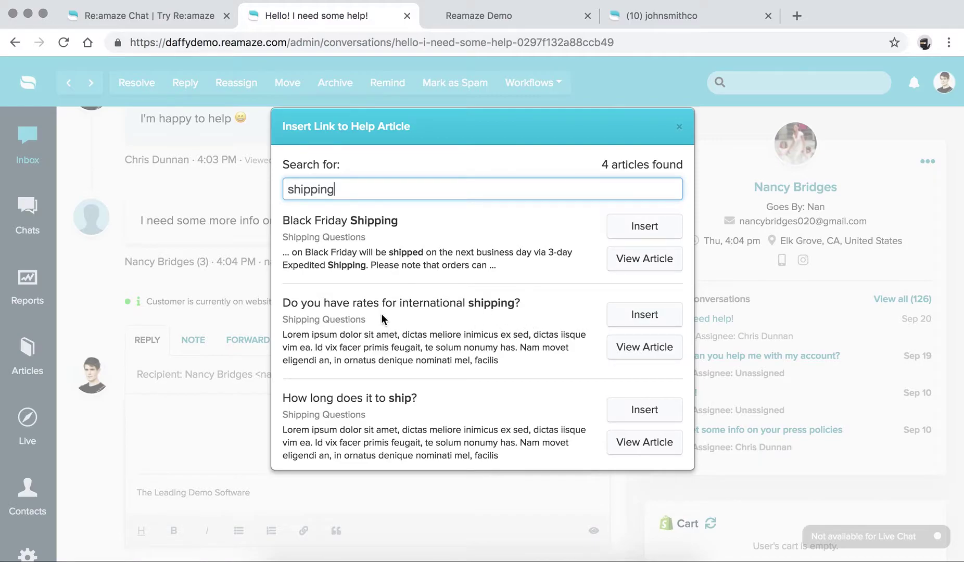
{"action": "left_click", "coordinate": [619, 314]}
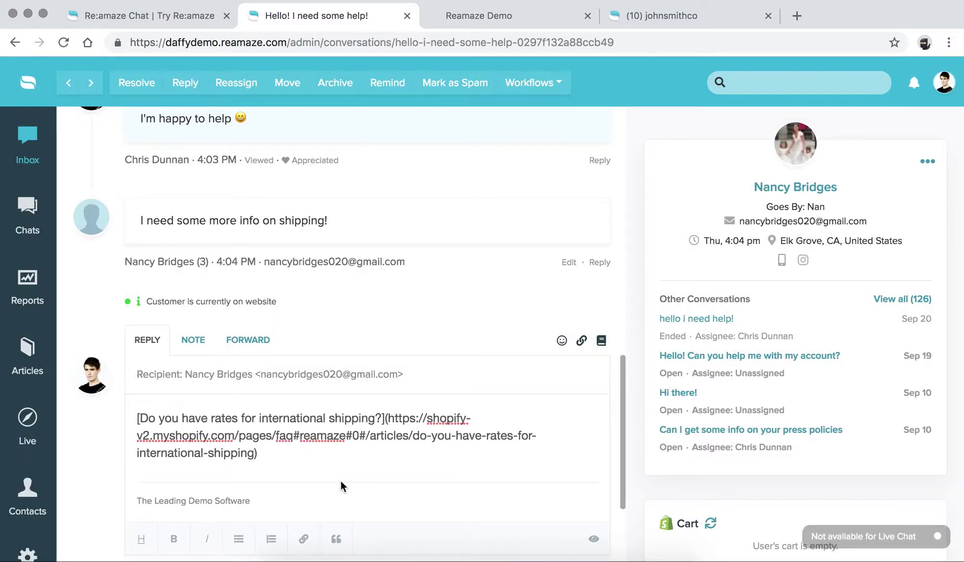
{"action": "key", "text": "Return"}
{"action": "key", "text": "Return"}
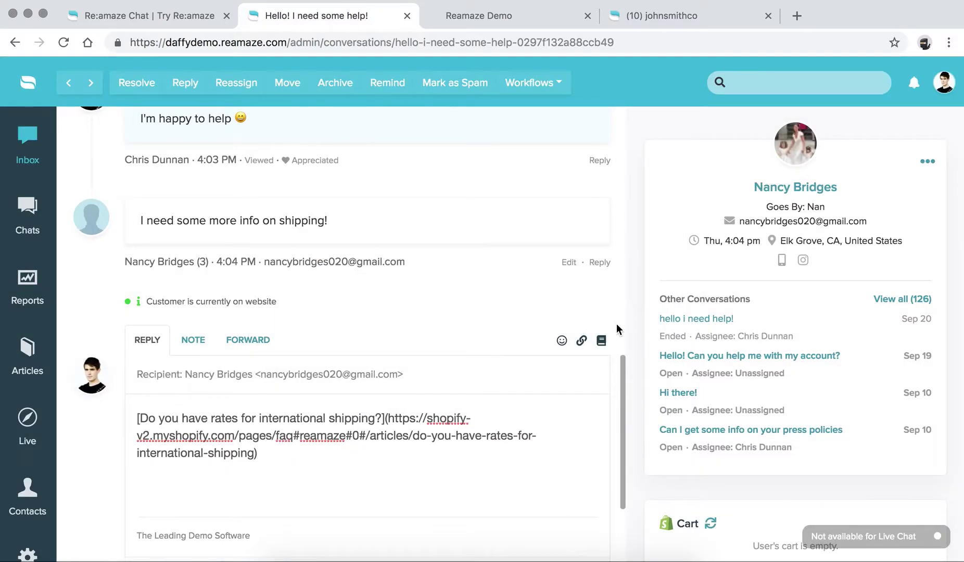
Step: Add a celebratory GIF from a Giphy search for 'win' below the article link
{"action": "scroll", "coordinate": [604, 344], "scroll_direction": "down", "scroll_amount": 3}
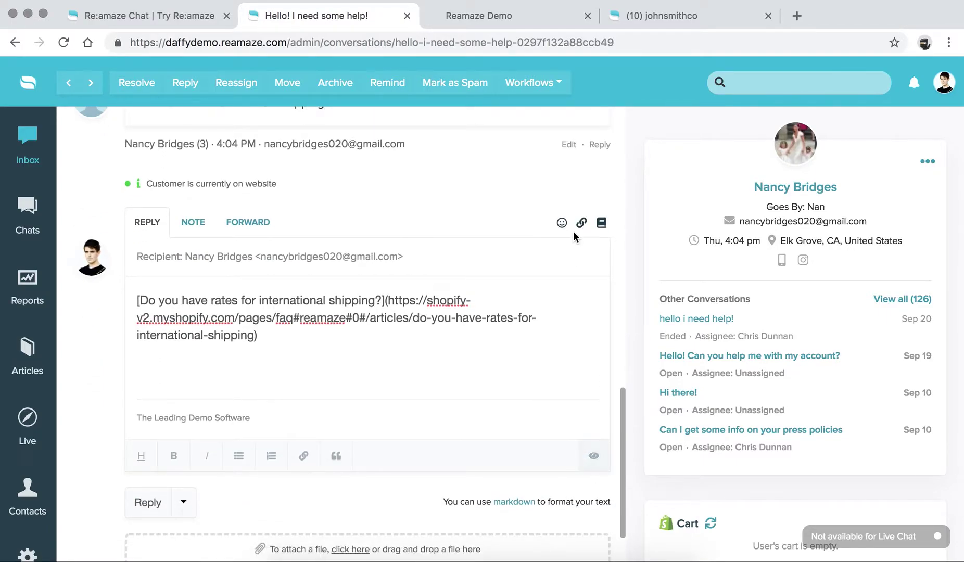
{"action": "left_click", "coordinate": [562, 223]}
{"action": "left_click", "coordinate": [588, 286]}
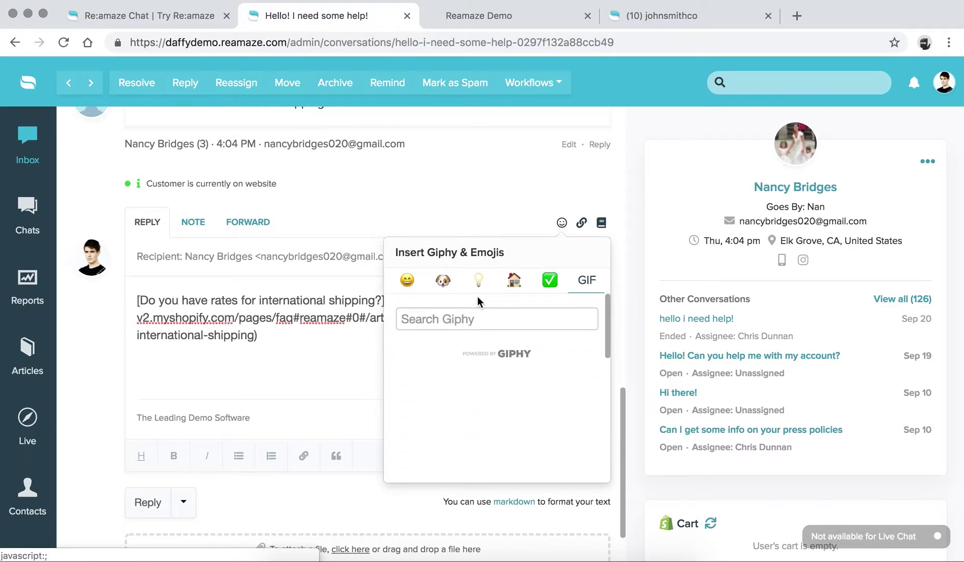
{"action": "left_click", "coordinate": [472, 319]}
{"action": "type", "text": "win"}
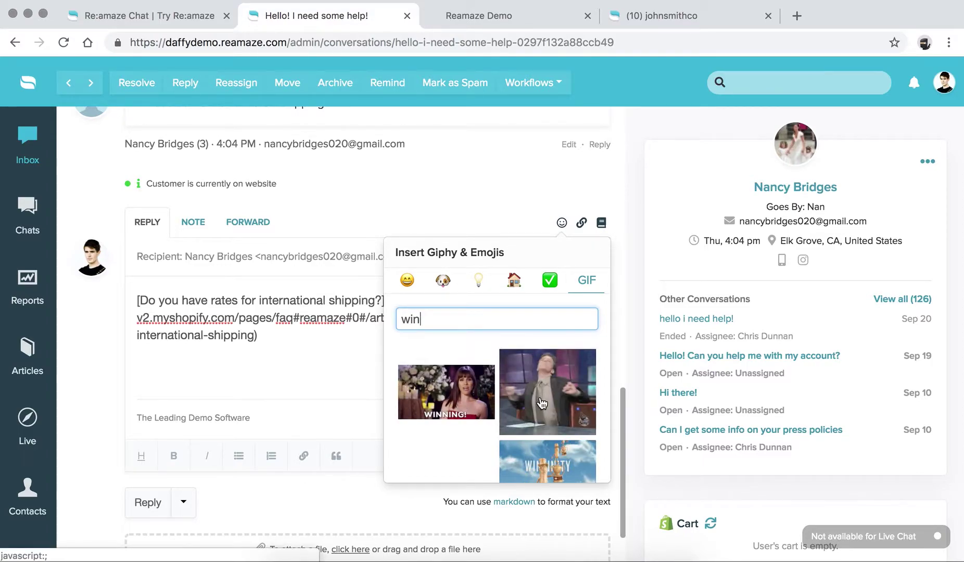
{"action": "left_click", "coordinate": [461, 390]}
Step: Remove the extra blank line before the GIF and send the reply
{"action": "left_click", "coordinate": [197, 355]}
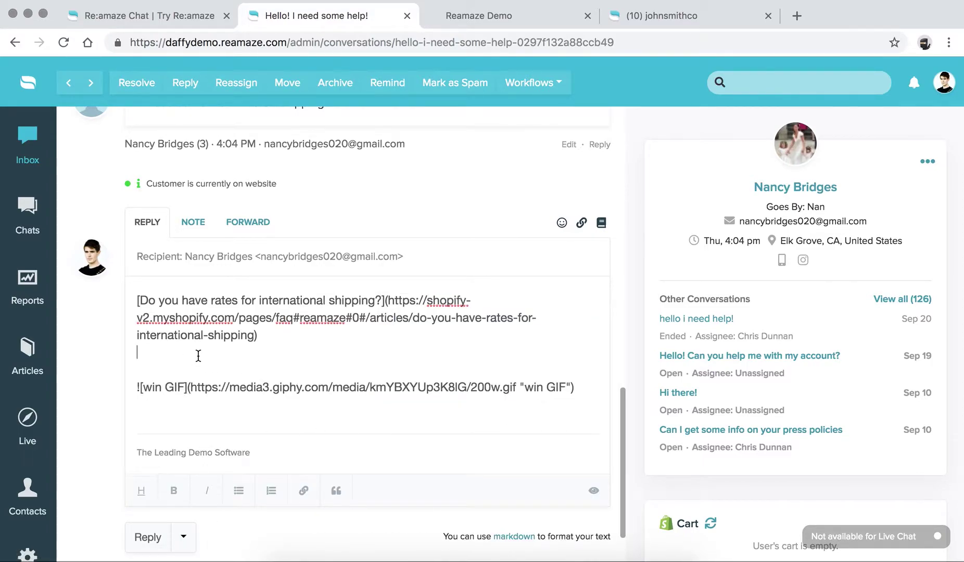
{"action": "key", "text": "BackSpace"}
{"action": "scroll", "coordinate": [271, 411], "scroll_direction": "down", "scroll_amount": 2}
{"action": "left_click", "coordinate": [142, 474]}
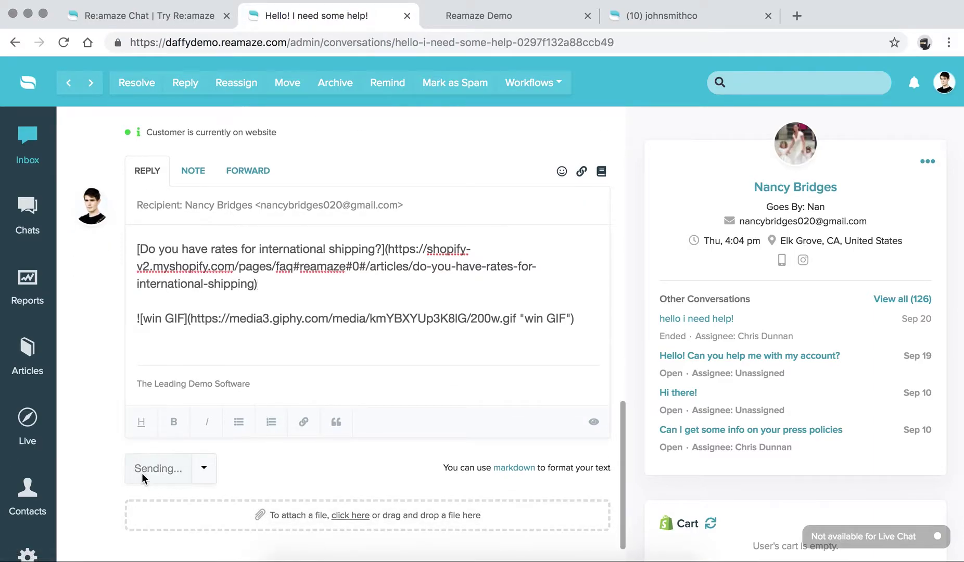
Step: Check the article link and GIF in the storefront widget, then return to the admin's All Conversations inbox
{"action": "left_click", "coordinate": [459, 14]}
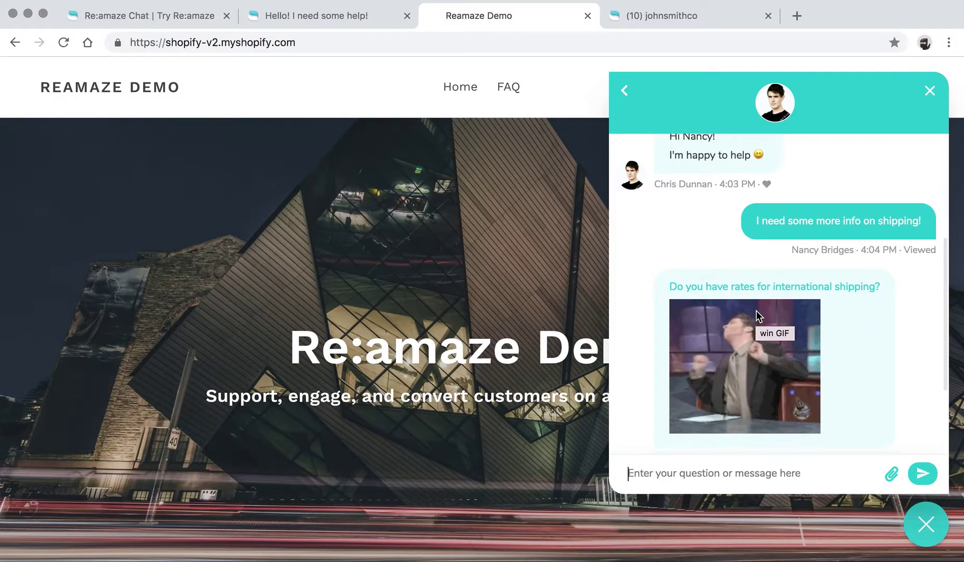
{"action": "left_click", "coordinate": [624, 91]}
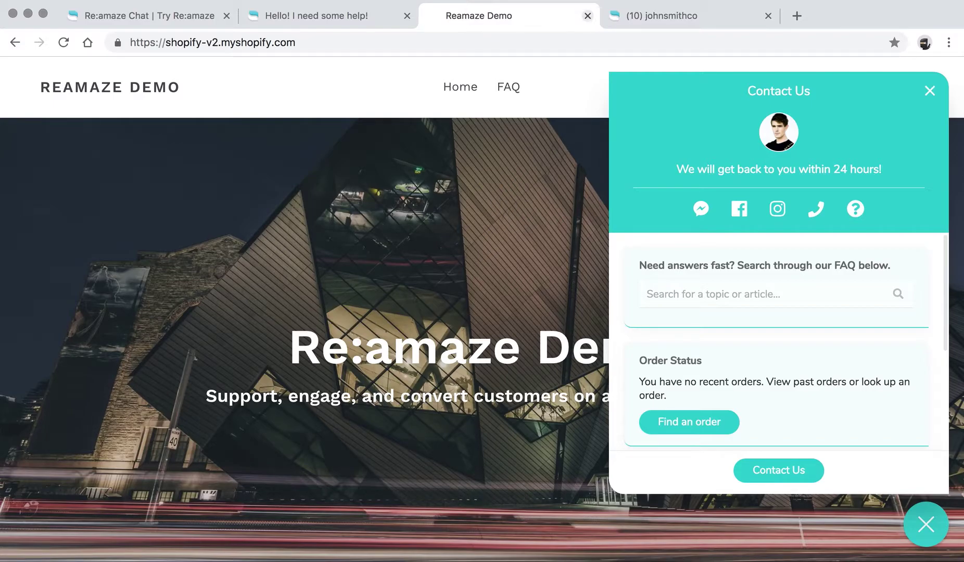
{"action": "left_click", "coordinate": [328, 19]}
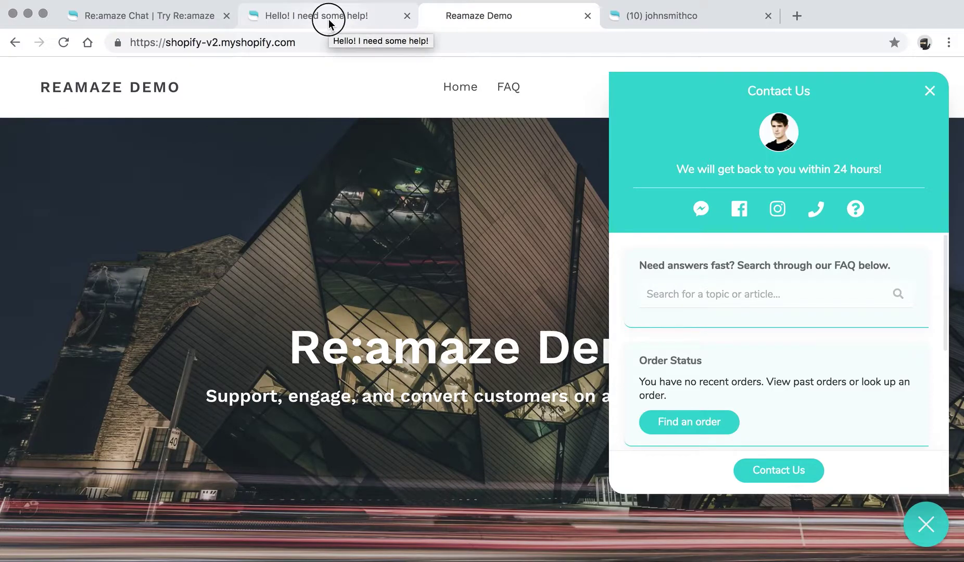
{"action": "scroll", "coordinate": [398, 270], "scroll_direction": "up", "scroll_amount": 10}
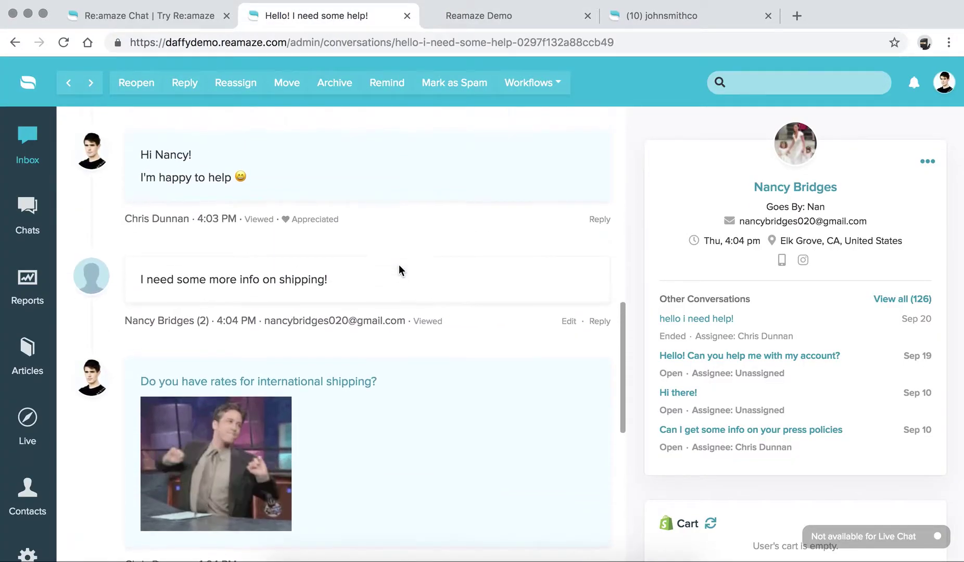
{"action": "left_click", "coordinate": [32, 136]}
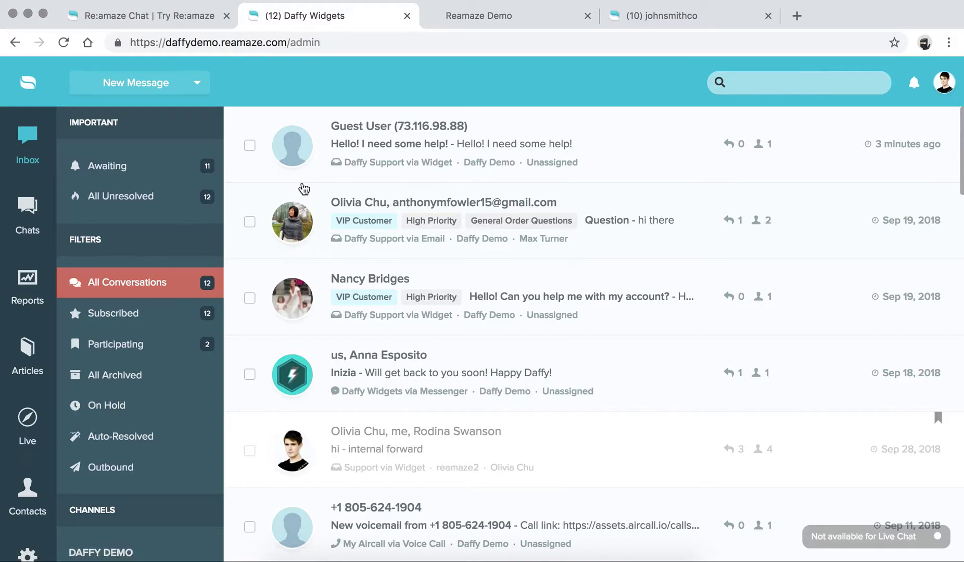
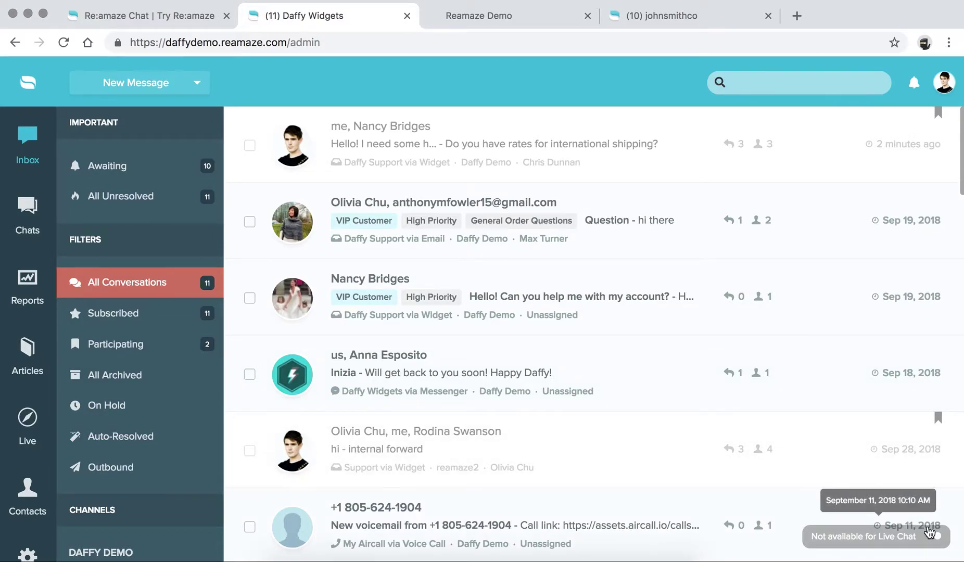
Step: Set your Live Chat status to Available, leaving Personal Chat Hours unchanged
{"action": "left_click", "coordinate": [938, 538]}
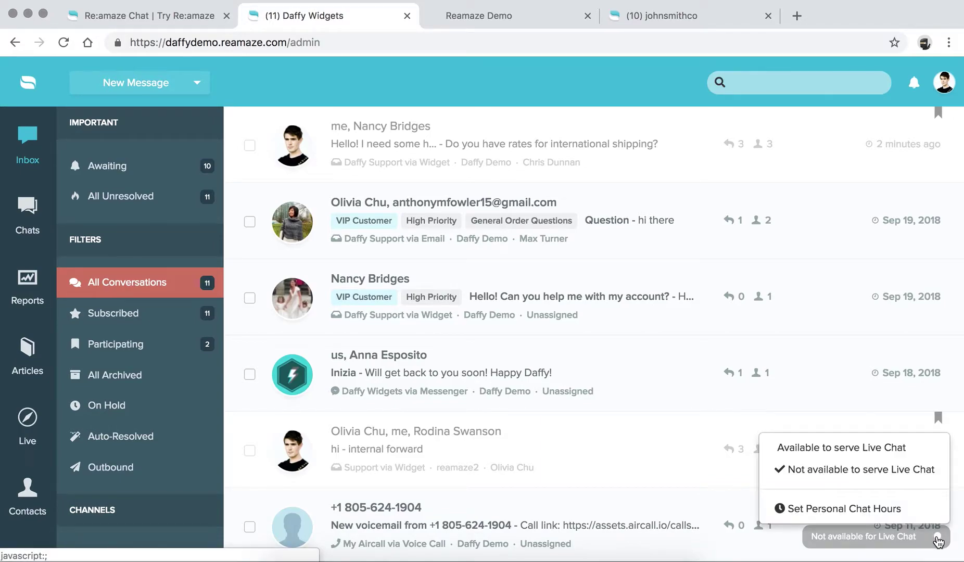
{"action": "left_click", "coordinate": [864, 450]}
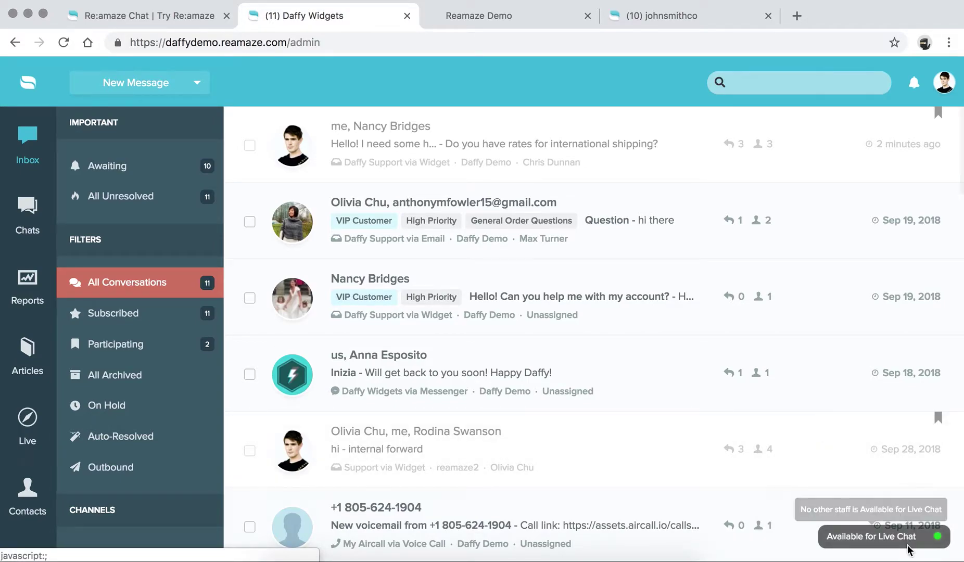
{"action": "left_click", "coordinate": [885, 537]}
{"action": "left_click", "coordinate": [865, 509]}
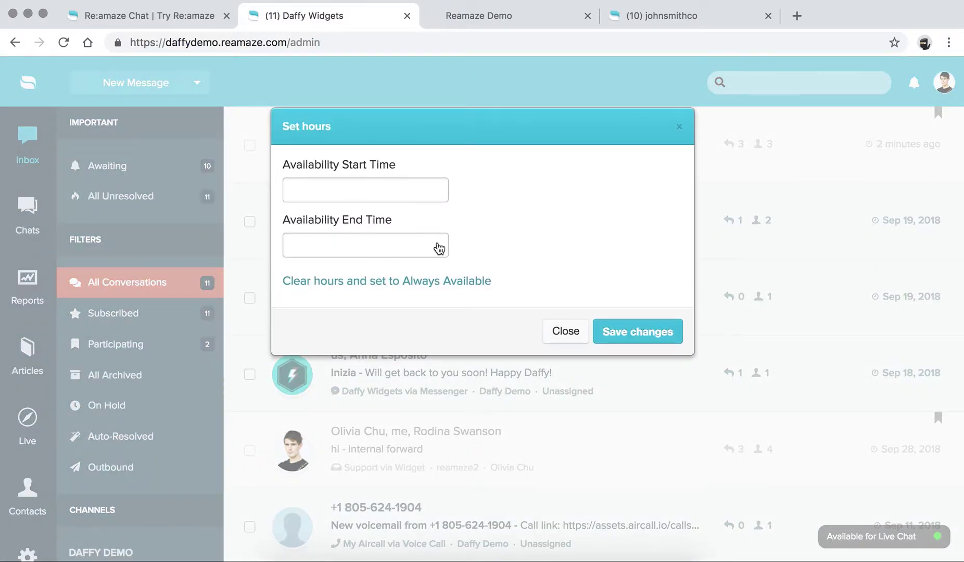
{"action": "left_click", "coordinate": [369, 283]}
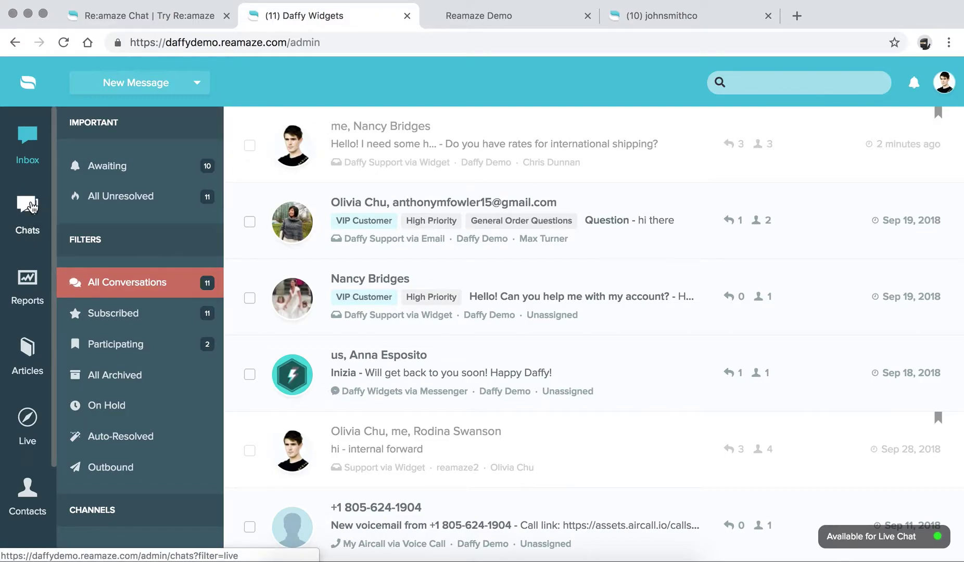
Step: Open the Chats section's Live filter, which has no conversations yet
{"action": "left_click", "coordinate": [32, 207]}
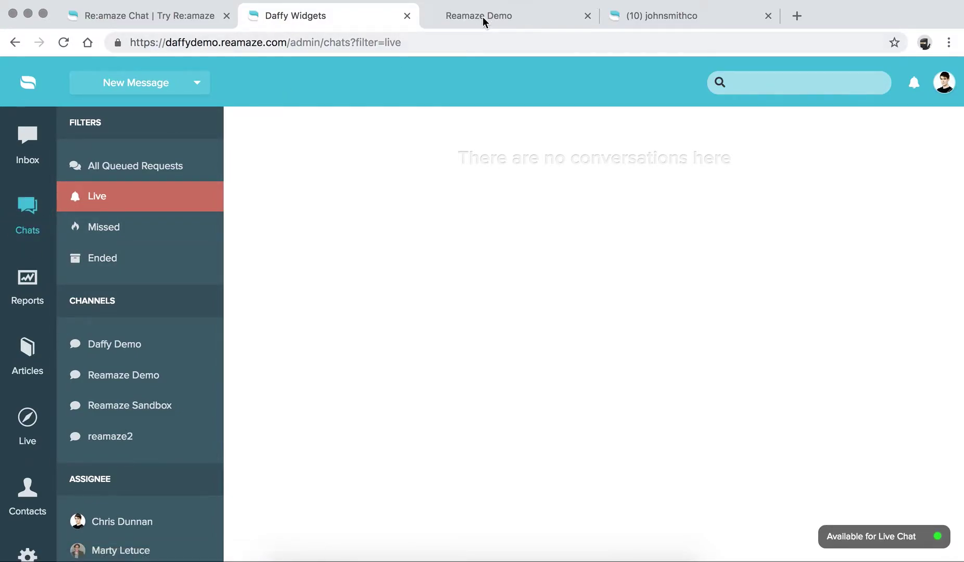
Step: Reload the demo store and send 'I need some help again!' through the chat widget
{"action": "key", "text": "ctrl+Tab"}
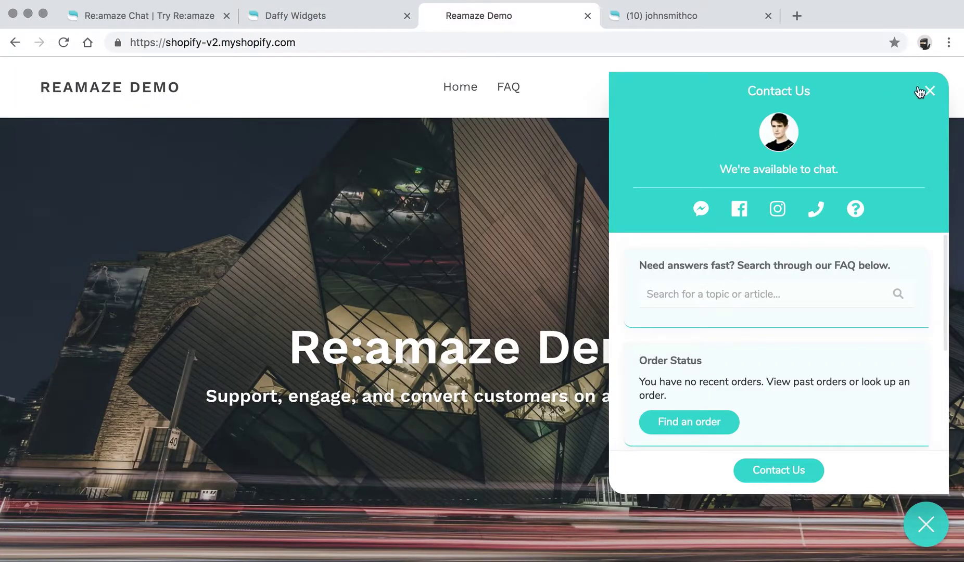
{"action": "left_click", "coordinate": [57, 46]}
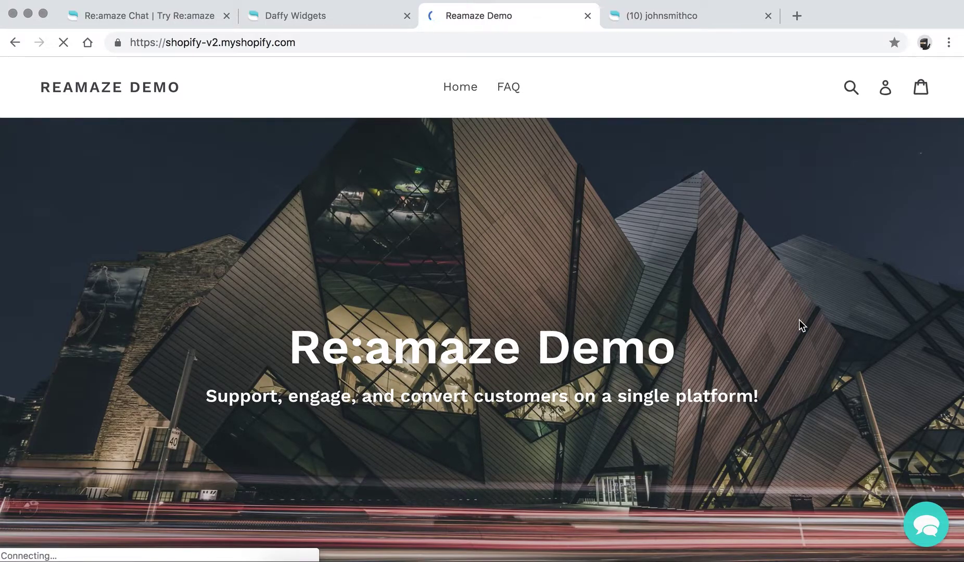
{"action": "left_click", "coordinate": [926, 525]}
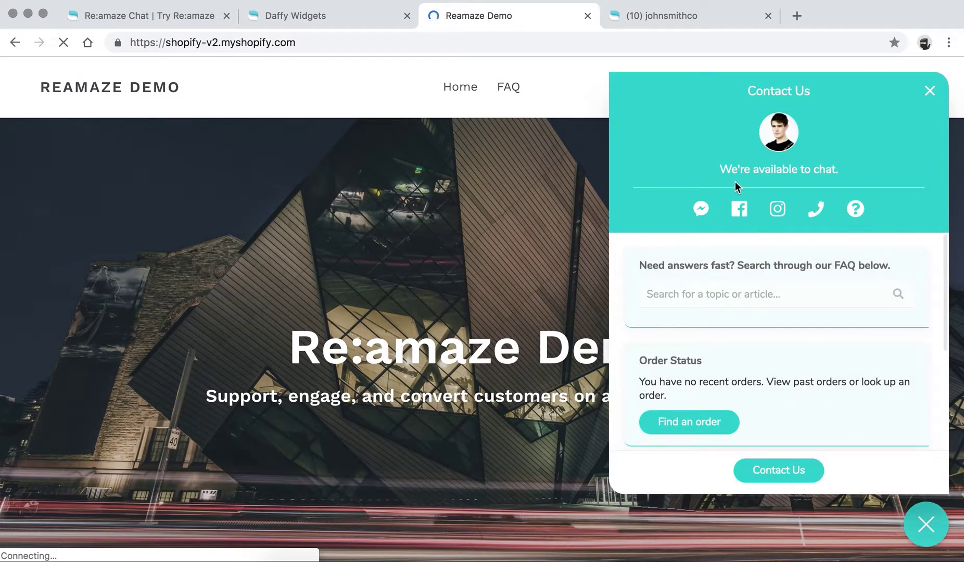
{"action": "left_click_drag", "start_coordinate": [721, 172], "coordinate": [841, 174]}
{"action": "left_click", "coordinate": [841, 174]}
{"action": "left_click", "coordinate": [787, 468]}
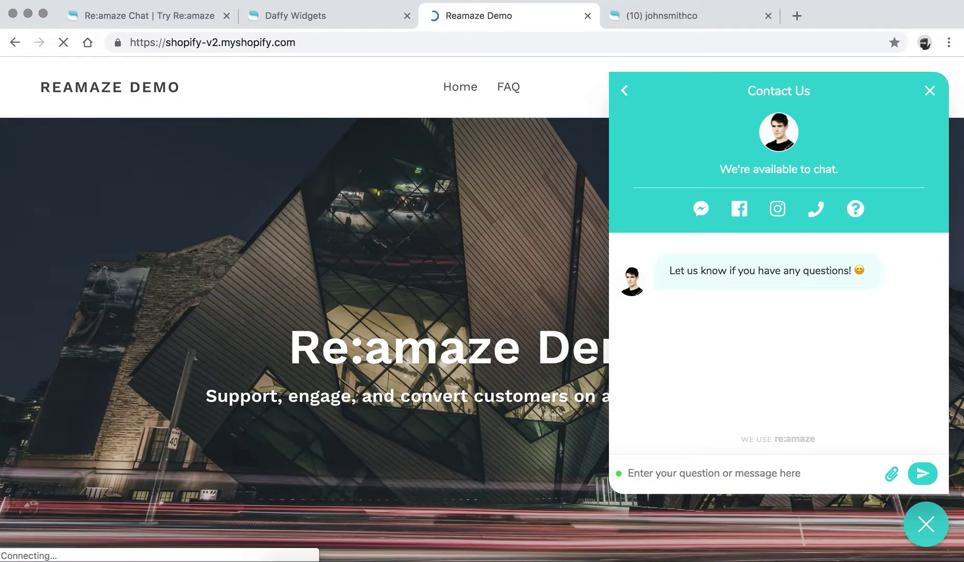
{"action": "type", "text": "I need some he"}
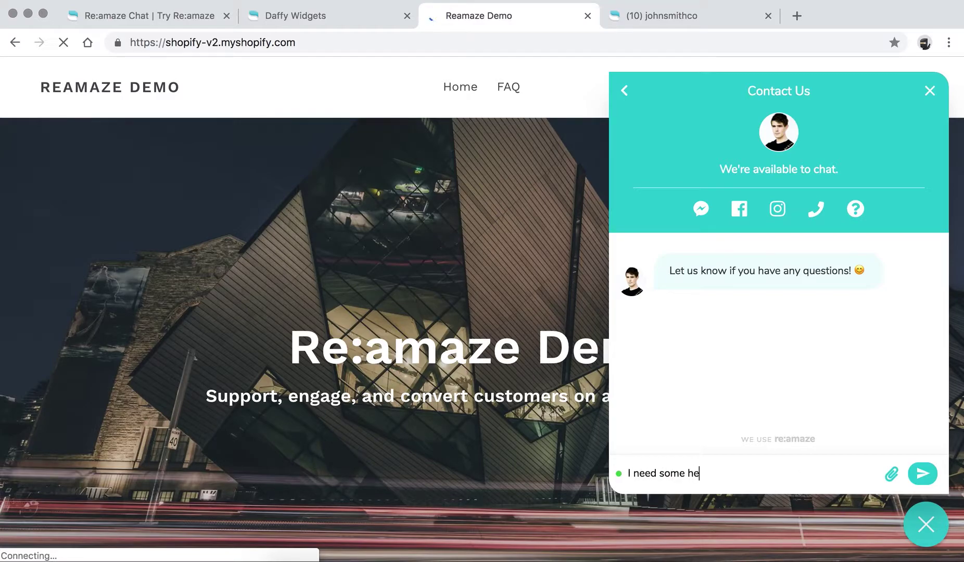
{"action": "type", "text": "lp again!"}
{"action": "left_click", "coordinate": [923, 475]}
Step: Answer the widget's happiness question with Super Happy and submit it
{"action": "left_click", "coordinate": [739, 268]}
{"action": "left_click", "coordinate": [755, 275]}
{"action": "left_click", "coordinate": [783, 311]}
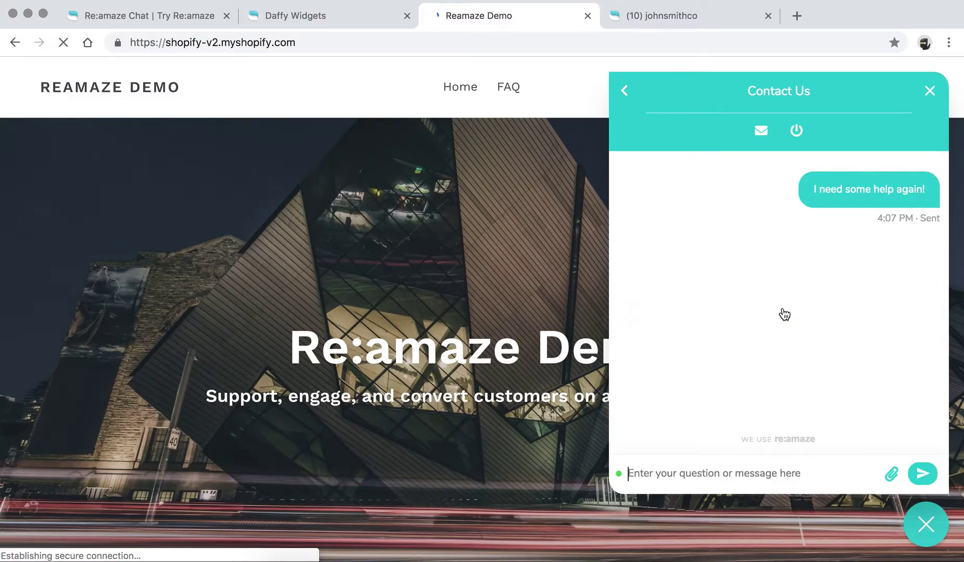
{"action": "left_click", "coordinate": [344, 21]}
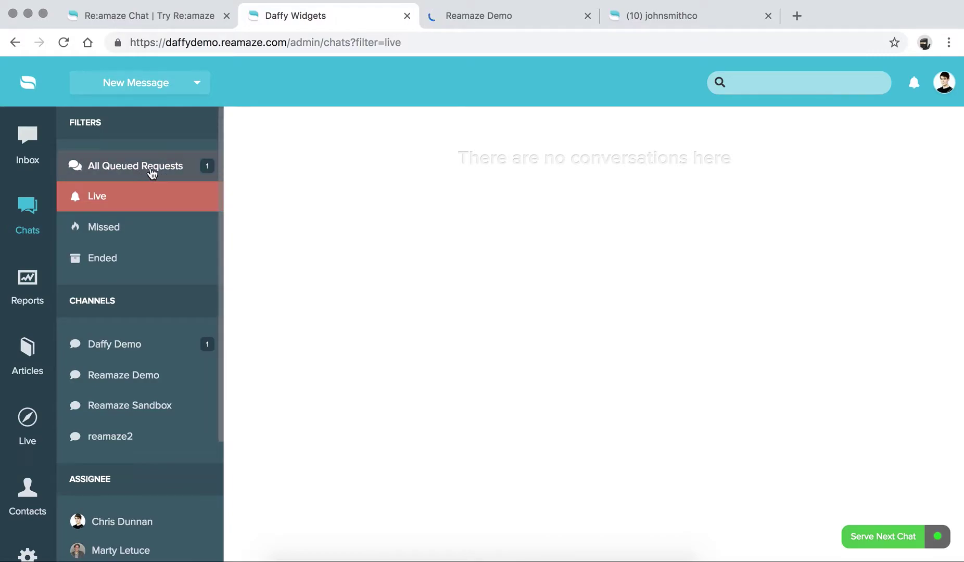
Step: Serve the queued 'I need some help again!' chat from All Queued Requests
{"action": "left_click", "coordinate": [118, 172]}
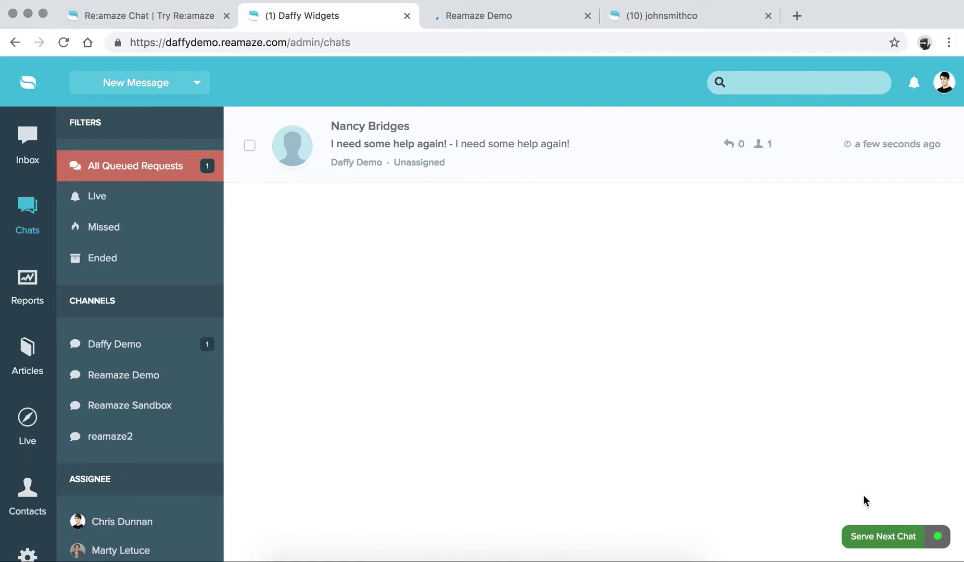
{"action": "left_click", "coordinate": [885, 539]}
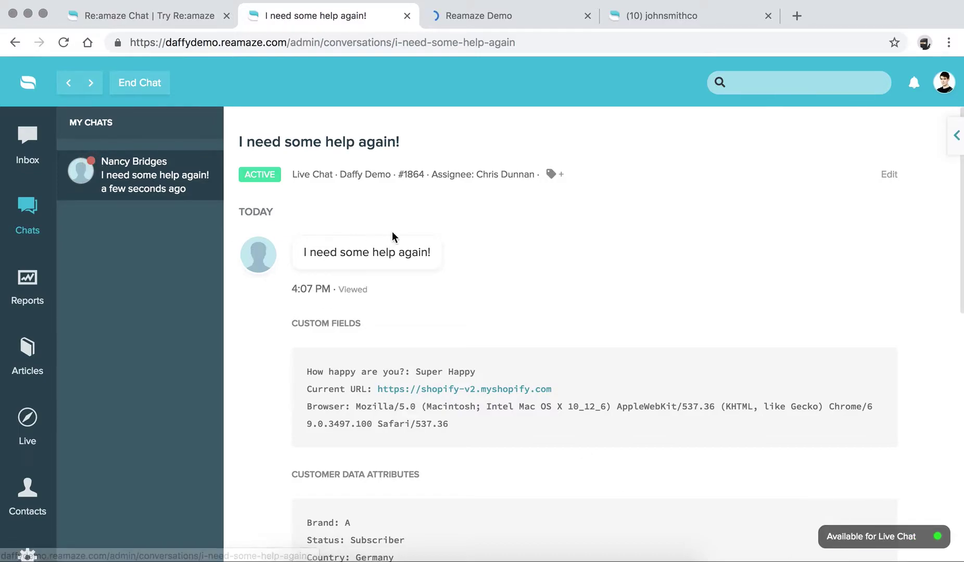
{"action": "scroll", "coordinate": [392, 231], "scroll_direction": "down", "scroll_amount": 3}
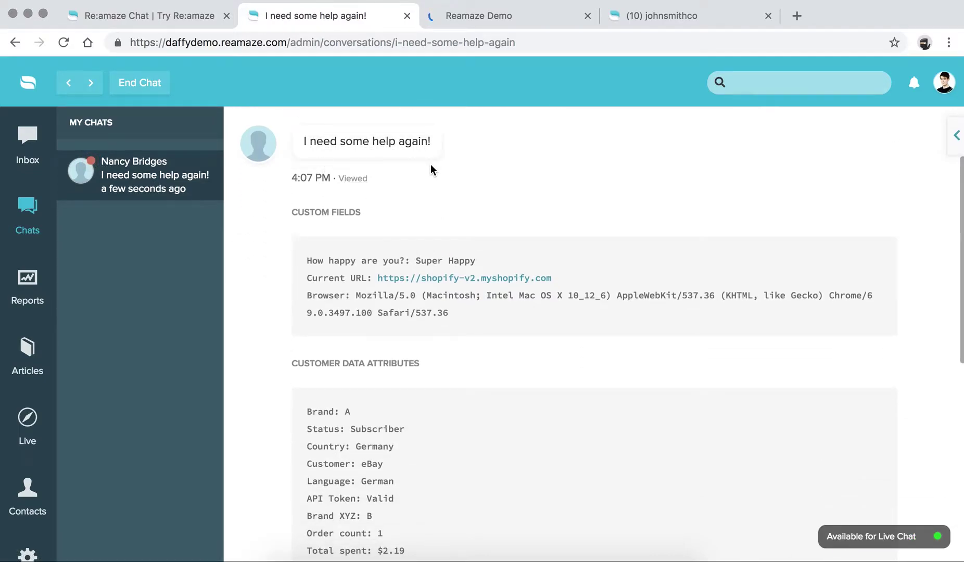
{"action": "scroll", "coordinate": [431, 164], "scroll_direction": "down", "scroll_amount": 5}
{"action": "scroll", "coordinate": [431, 164], "scroll_direction": "up", "scroll_amount": 4}
{"action": "scroll", "coordinate": [431, 164], "scroll_direction": "up", "scroll_amount": 1}
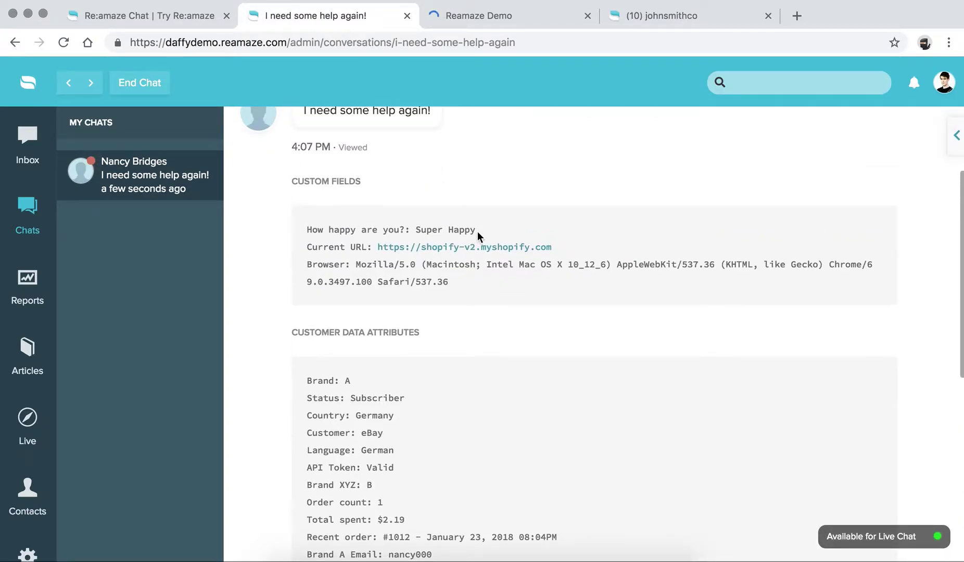
{"action": "scroll", "coordinate": [379, 243], "scroll_direction": "down", "scroll_amount": 2}
{"action": "scroll", "coordinate": [379, 243], "scroll_direction": "up", "scroll_amount": 2}
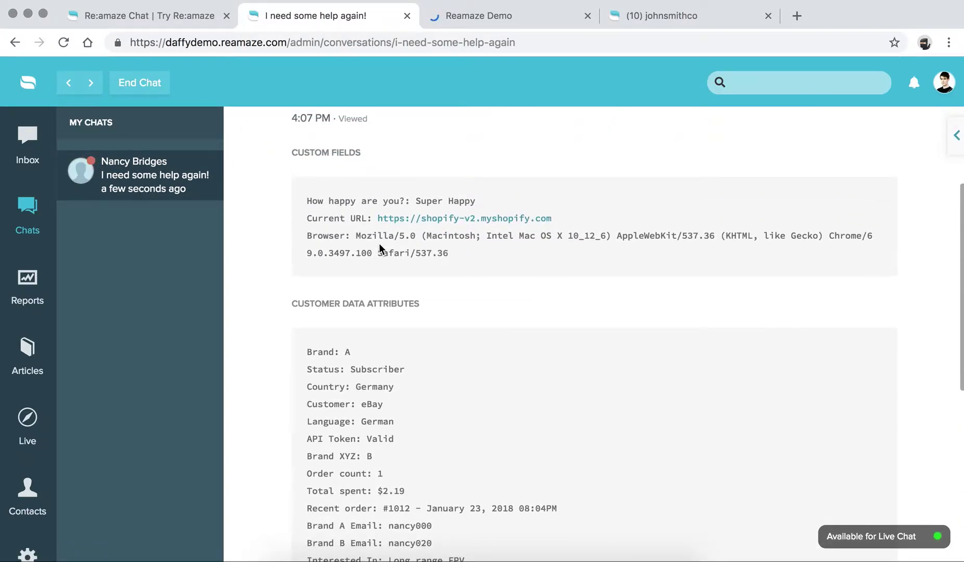
{"action": "scroll", "coordinate": [391, 241], "scroll_direction": "down", "scroll_amount": 3}
{"action": "scroll", "coordinate": [424, 296], "scroll_direction": "up", "scroll_amount": 8}
{"action": "left_click", "coordinate": [956, 136]}
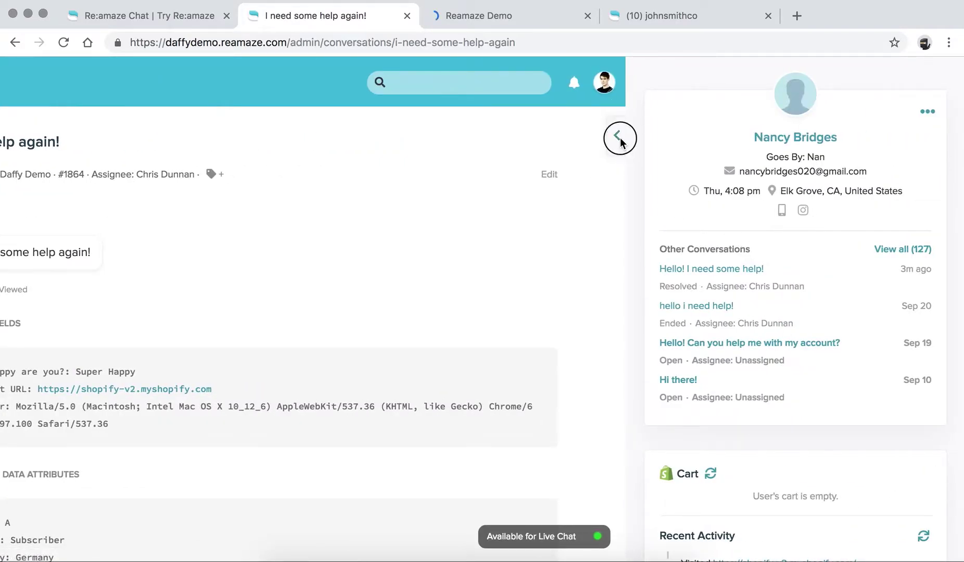
{"action": "left_click", "coordinate": [617, 135]}
{"action": "scroll", "coordinate": [490, 198], "scroll_direction": "down", "scroll_amount": 10}
{"action": "left_click", "coordinate": [400, 334]}
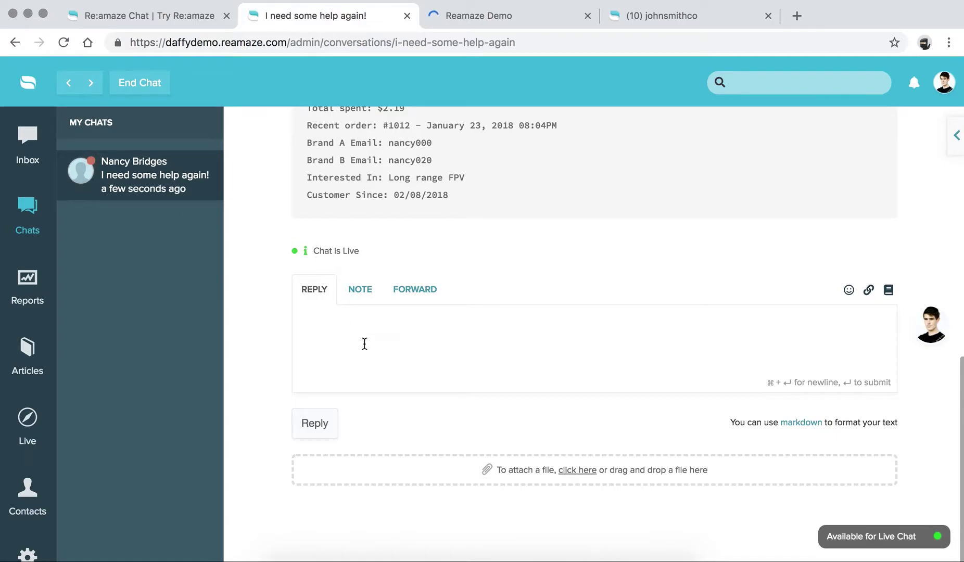
Step: Reply greeting the customer by first name with 'I can help you!' and view it in the widget
{"action": "type", "text": "Hi Nancy! I can help you!"}
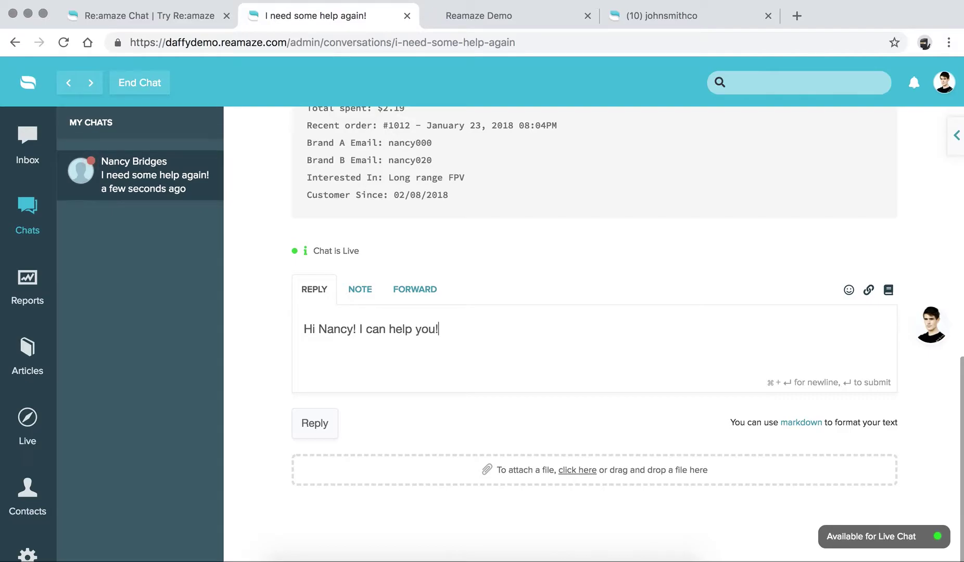
{"action": "left_click", "coordinate": [318, 422]}
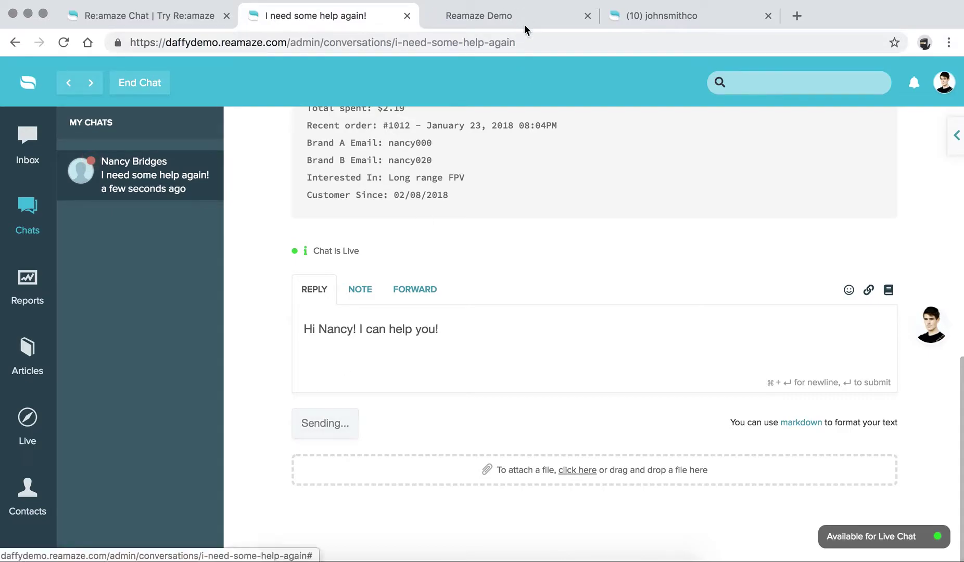
{"action": "key", "text": "ctrl+Tab"}
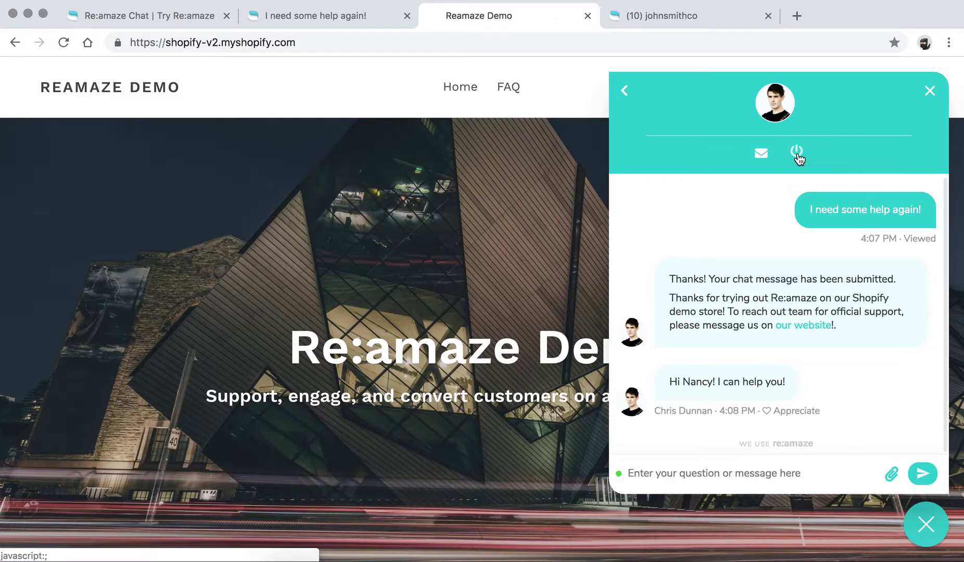
Step: End the chat from the widget and cancel the email transcript without sending it
{"action": "left_click", "coordinate": [797, 155]}
{"action": "left_click", "coordinate": [761, 219]}
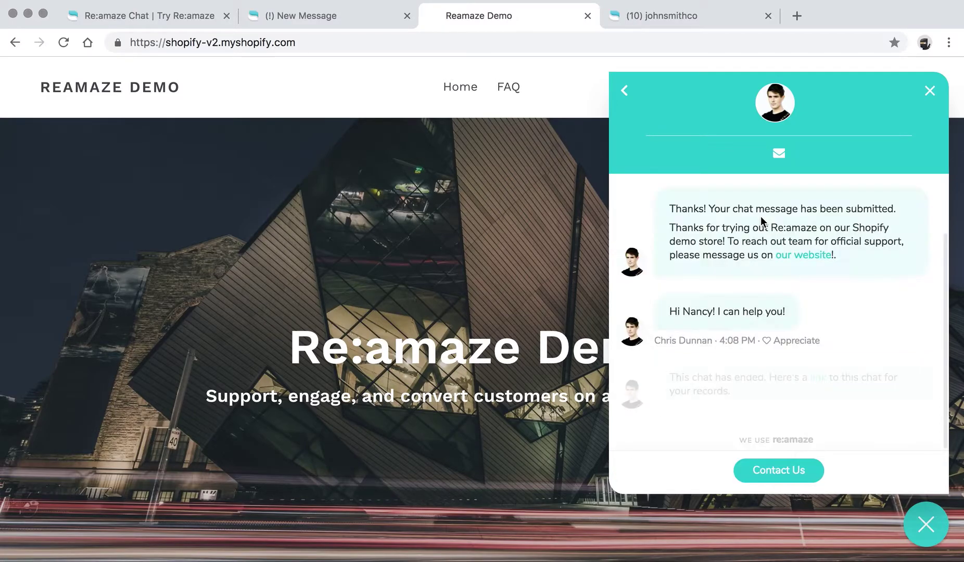
{"action": "left_click", "coordinate": [779, 154]}
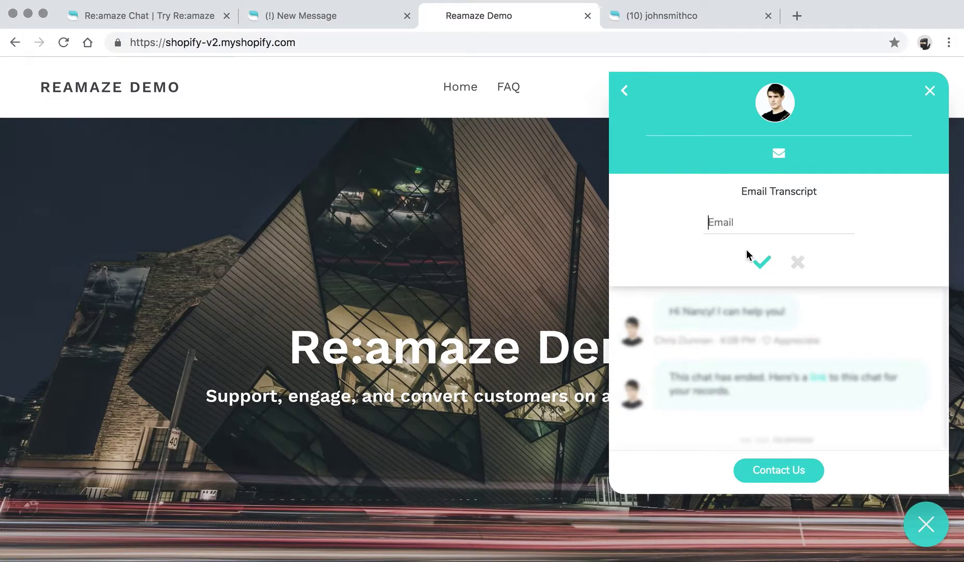
{"action": "type", "text": "nan"}
{"action": "left_click", "coordinate": [797, 262]}
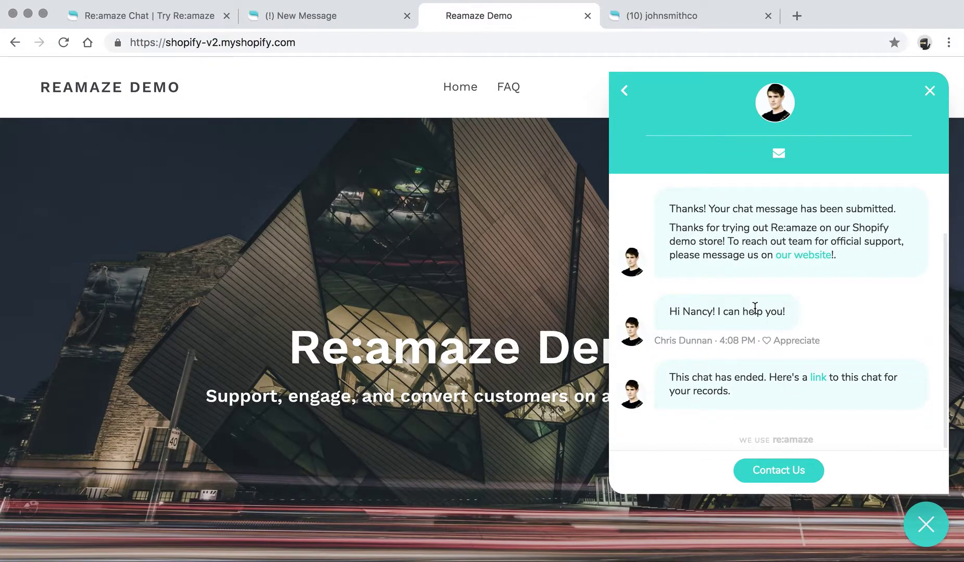
Step: Return to the admin conversation and review the chat-ended log entries
{"action": "key", "text": "ctrl+shift+Tab"}
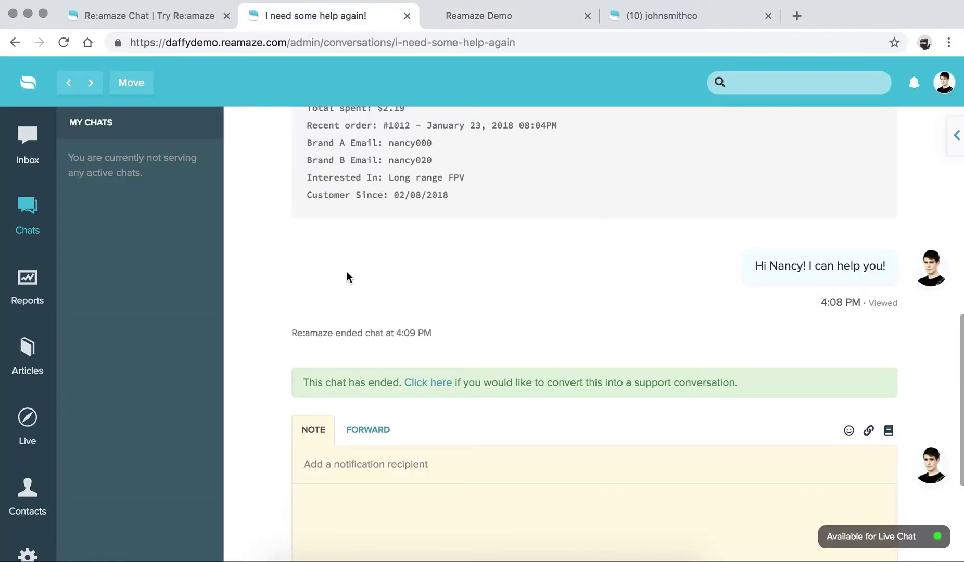
{"action": "scroll", "coordinate": [354, 298], "scroll_direction": "down", "scroll_amount": 4}
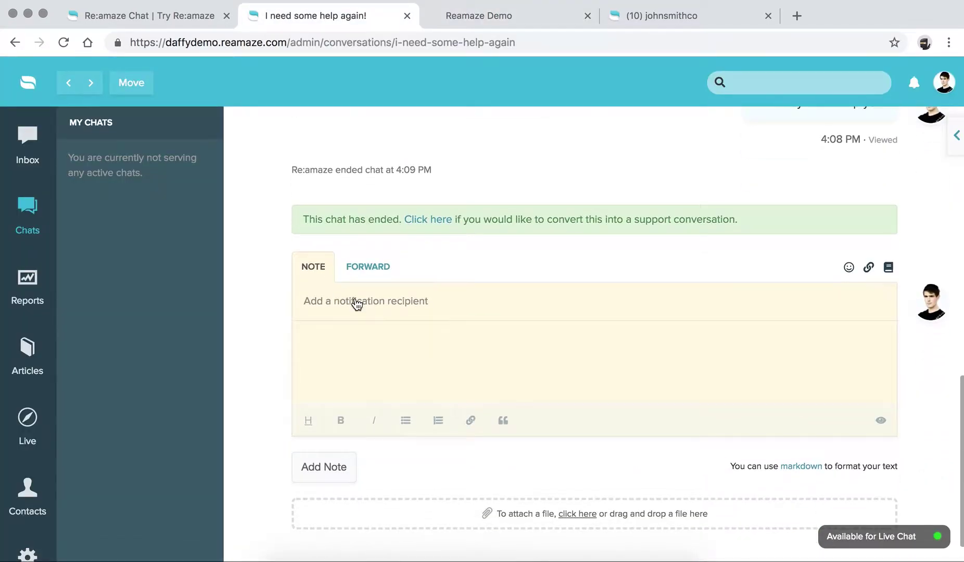
{"action": "left_click_drag", "start_coordinate": [291, 154], "coordinate": [458, 162]}
{"action": "left_click", "coordinate": [458, 159]}
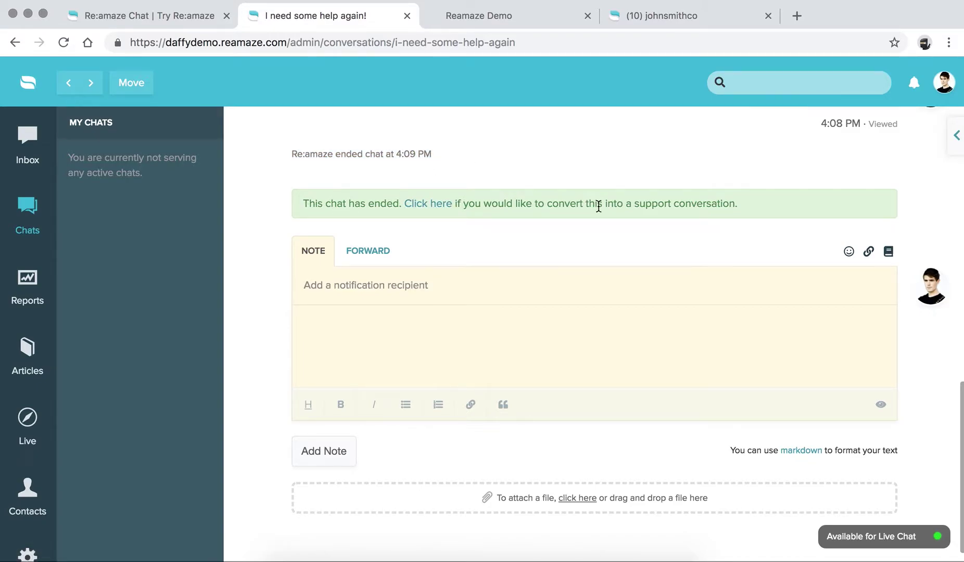
{"action": "left_click_drag", "start_coordinate": [633, 204], "coordinate": [735, 205]}
{"action": "left_click", "coordinate": [734, 204]}
Step: Convert the ended chat into a support conversation on the Daffy Support channel
{"action": "left_click", "coordinate": [422, 205]}
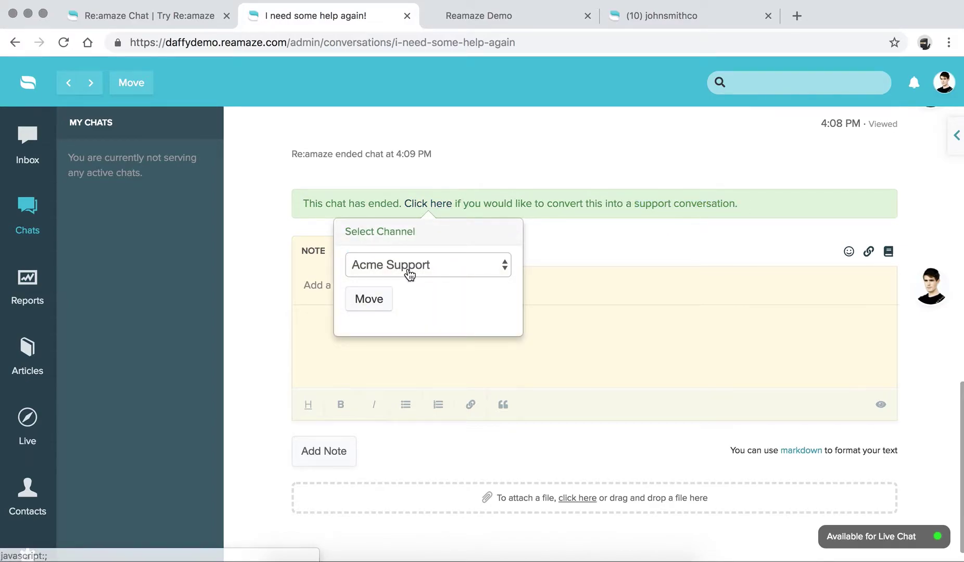
{"action": "left_click", "coordinate": [409, 271]}
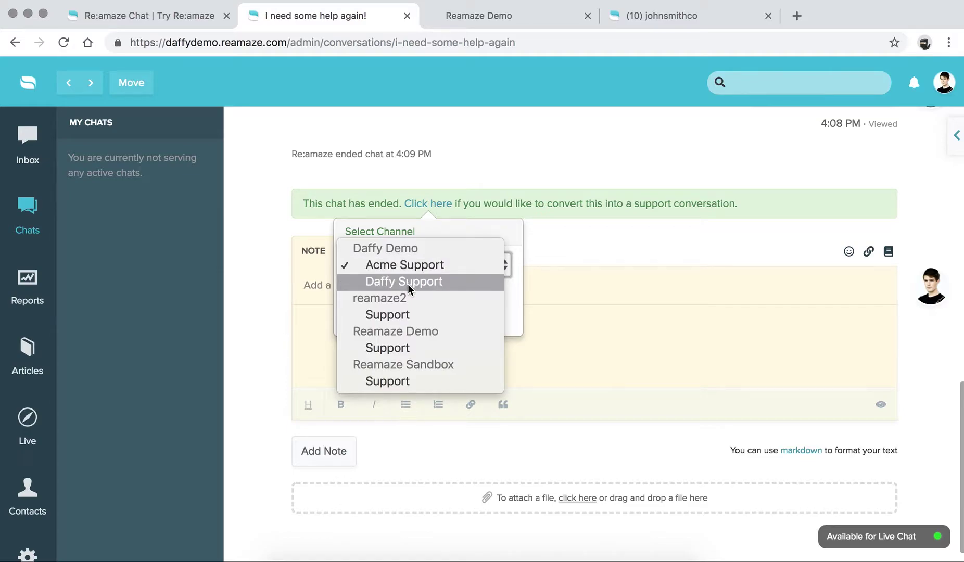
{"action": "left_click", "coordinate": [408, 284]}
{"action": "left_click", "coordinate": [369, 298]}
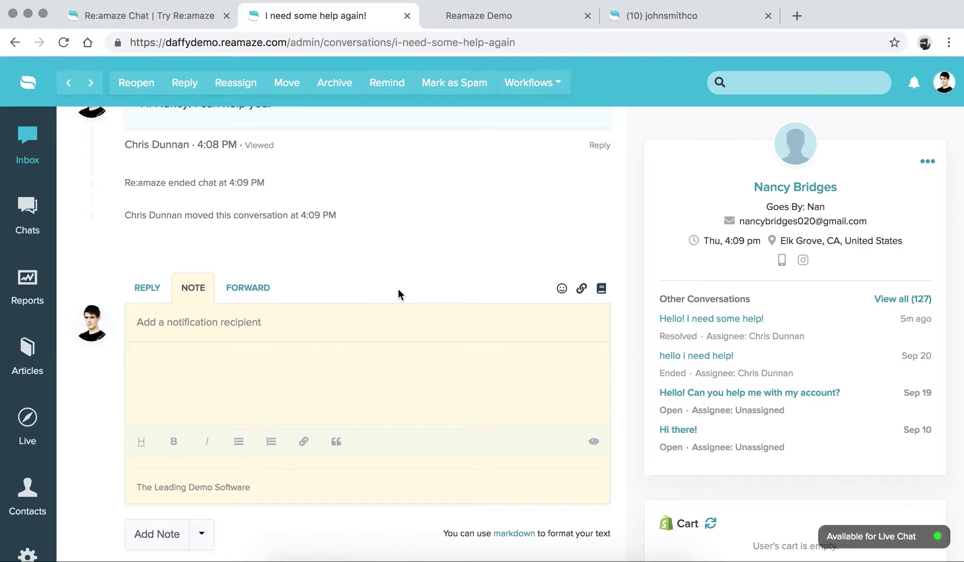
{"action": "scroll", "coordinate": [398, 289], "scroll_direction": "up", "scroll_amount": 15}
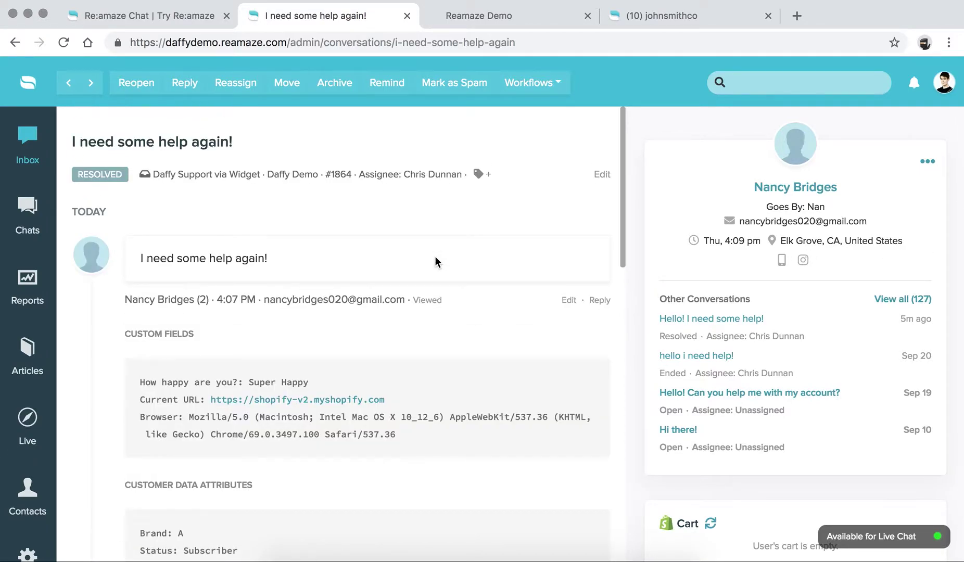
{"action": "scroll", "coordinate": [435, 256], "scroll_direction": "down", "scroll_amount": 15}
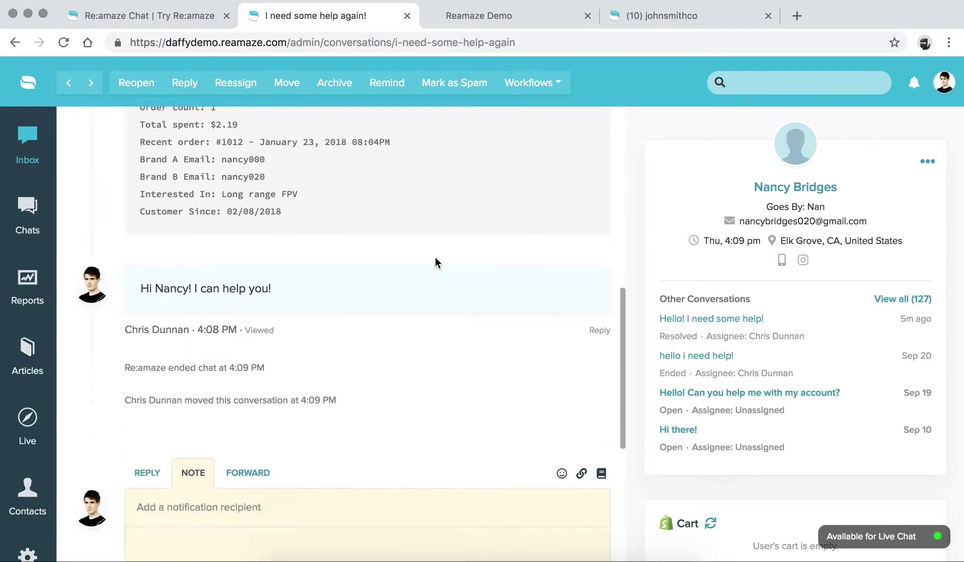
Step: Draft an email reply: greeting, then 'It was great chatting with you the other day. Let me know if you need anything else!'
{"action": "left_click", "coordinate": [150, 179]}
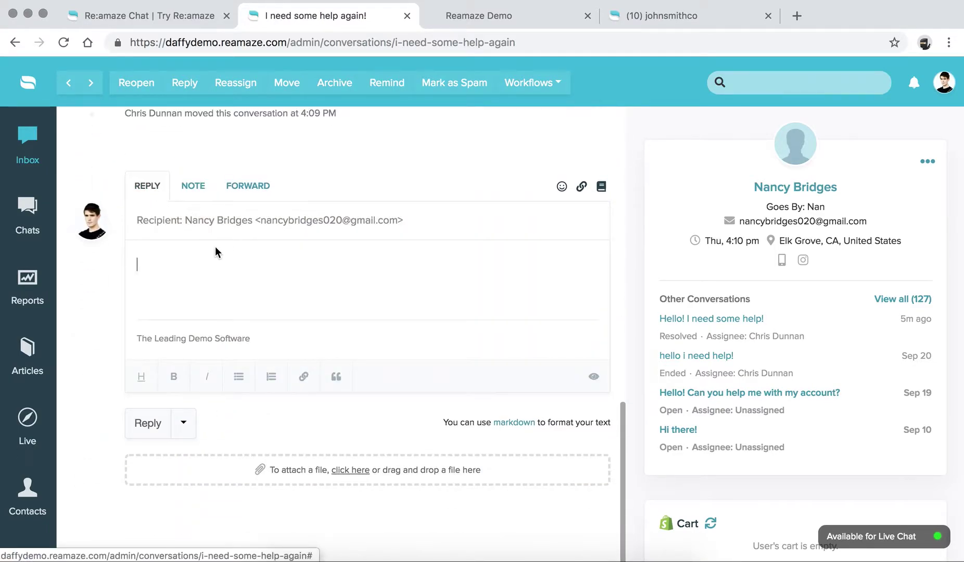
{"action": "type", "text": "Hi Nancy,"}
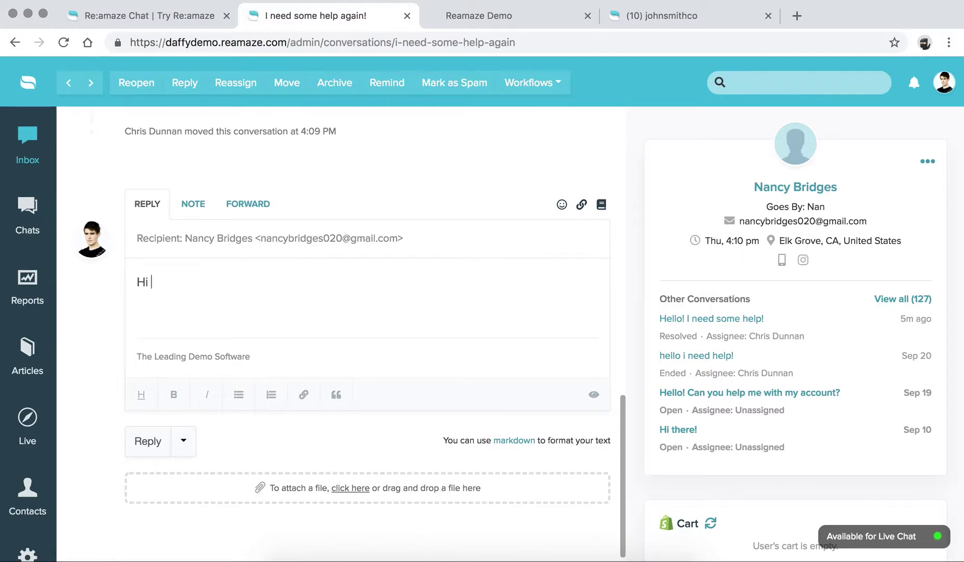
{"action": "key", "text": "Return"}
{"action": "key", "text": "Return"}
{"action": "type", "text": "It was great c"}
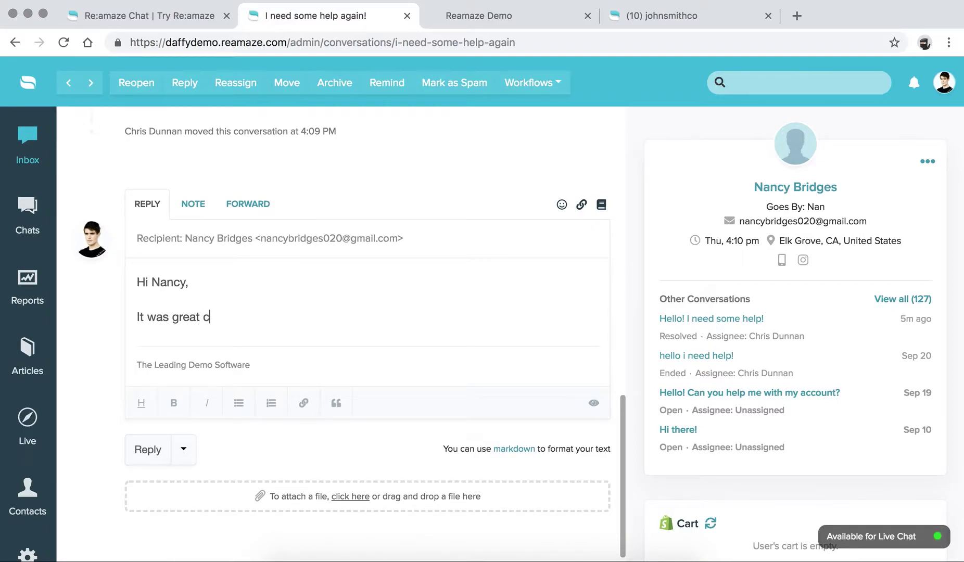
{"action": "type", "text": "hatting with you t"}
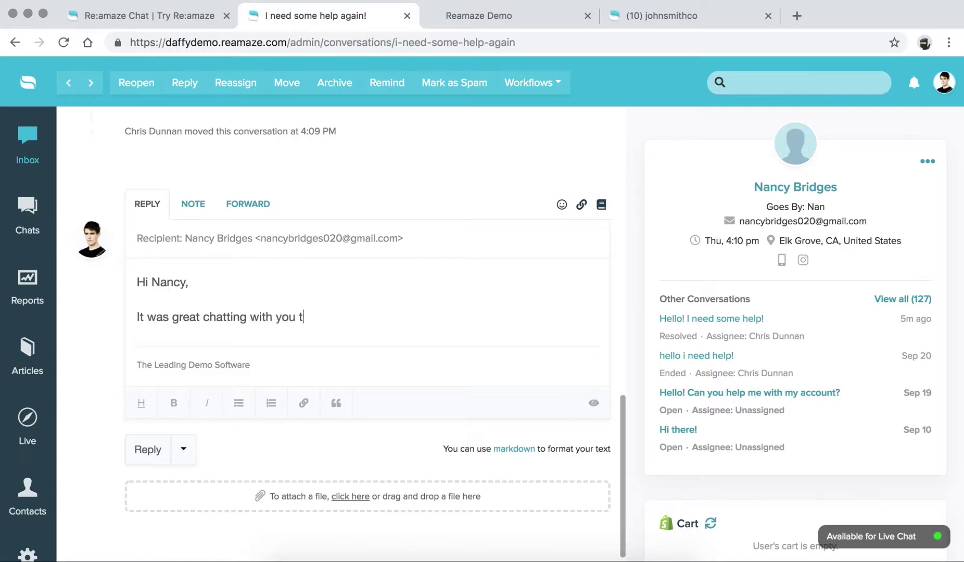
{"action": "type", "text": "he other day. L"}
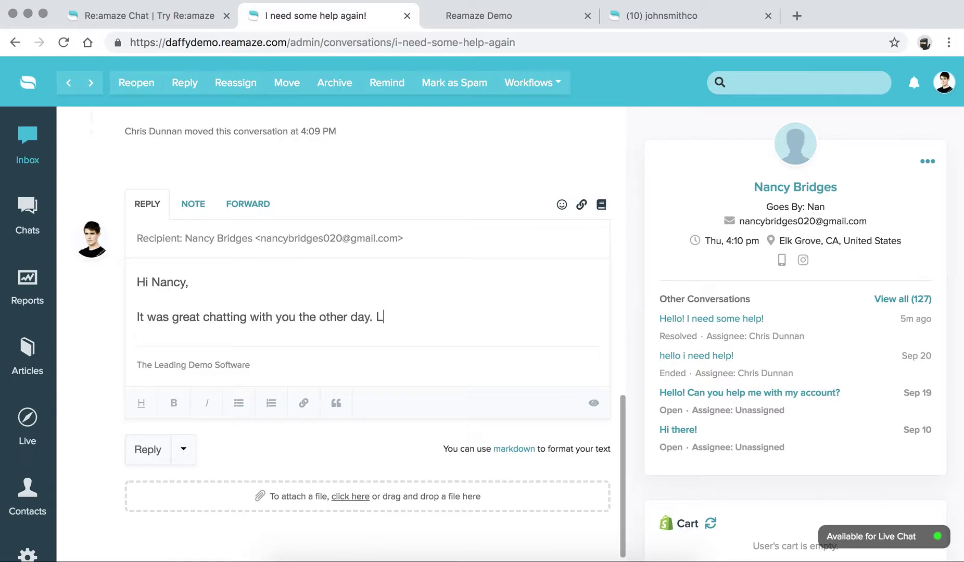
{"action": "type", "text": "et me know if you need "}
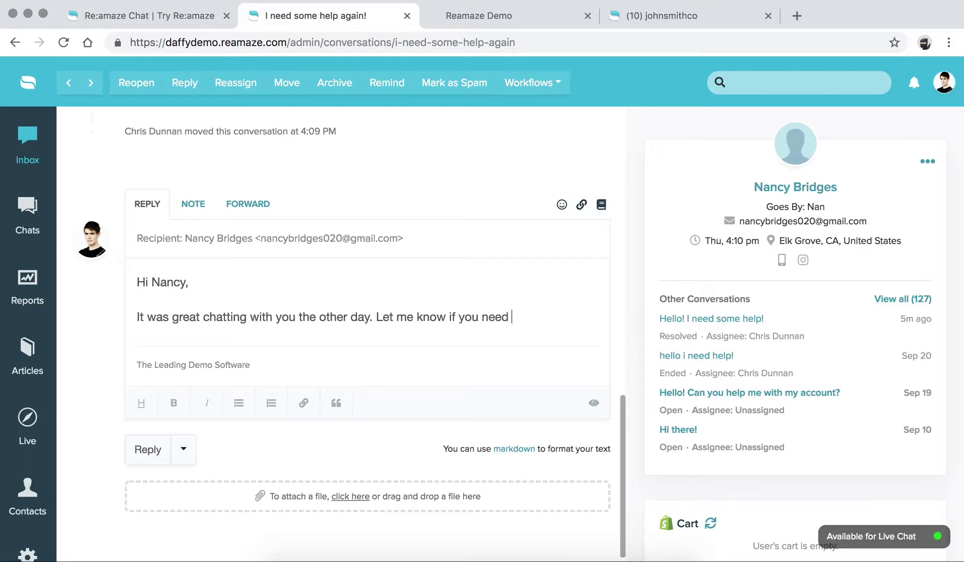
{"action": "type", "text": "anything else!"}
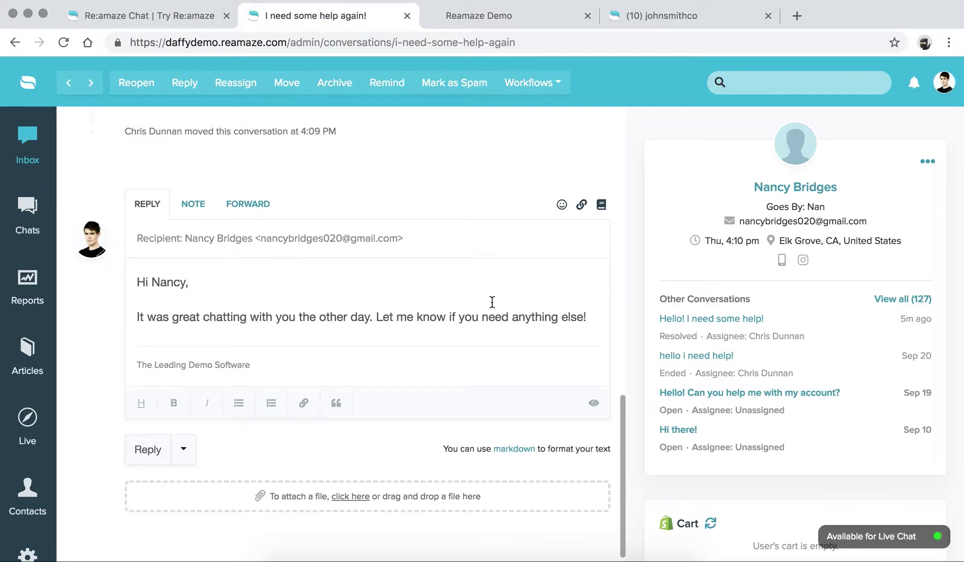
{"action": "scroll", "coordinate": [492, 302], "scroll_direction": "up", "scroll_amount": 15}
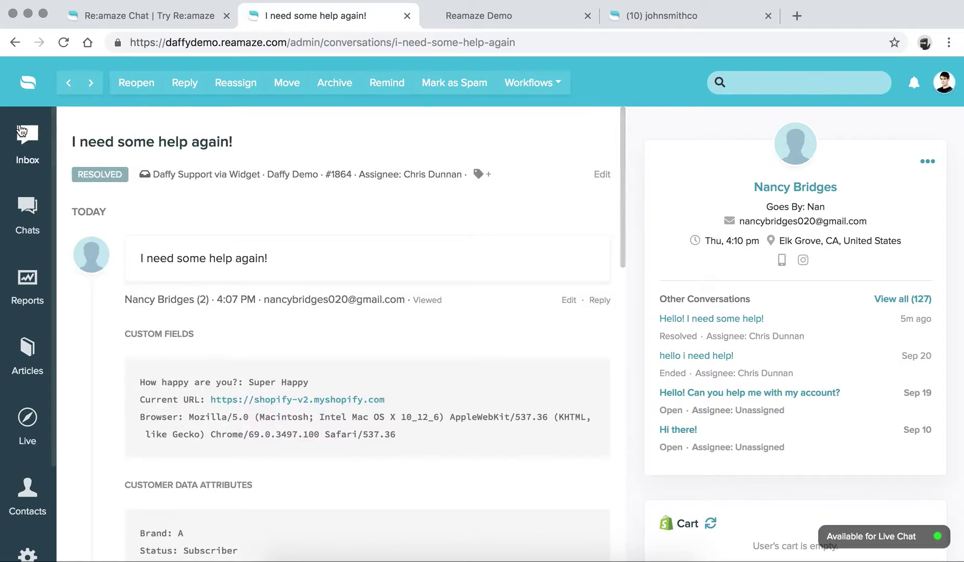
Step: Return to the All Conversations inbox and scroll through the list
{"action": "left_click", "coordinate": [28, 141]}
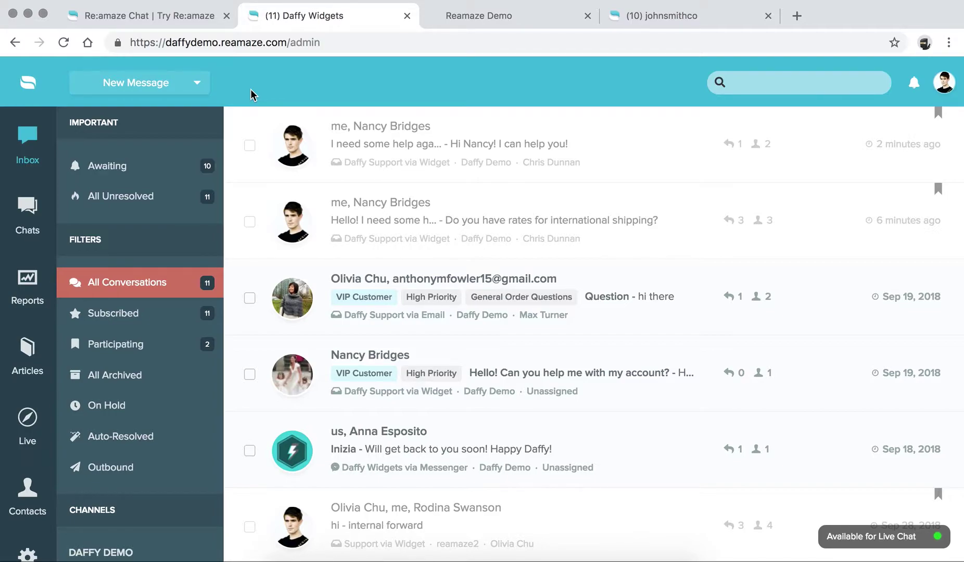
{"action": "scroll", "coordinate": [29, 458], "scroll_direction": "down", "scroll_amount": 2}
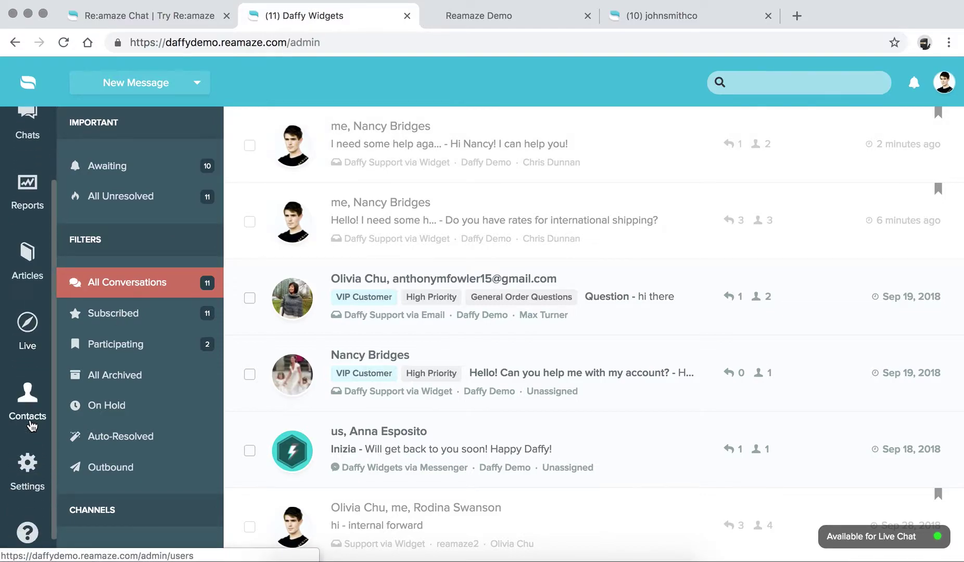
Step: In Messaging settings, review Daffy Demo's messaging mode and set yourself not available for Live Chat
{"action": "left_click", "coordinate": [29, 469]}
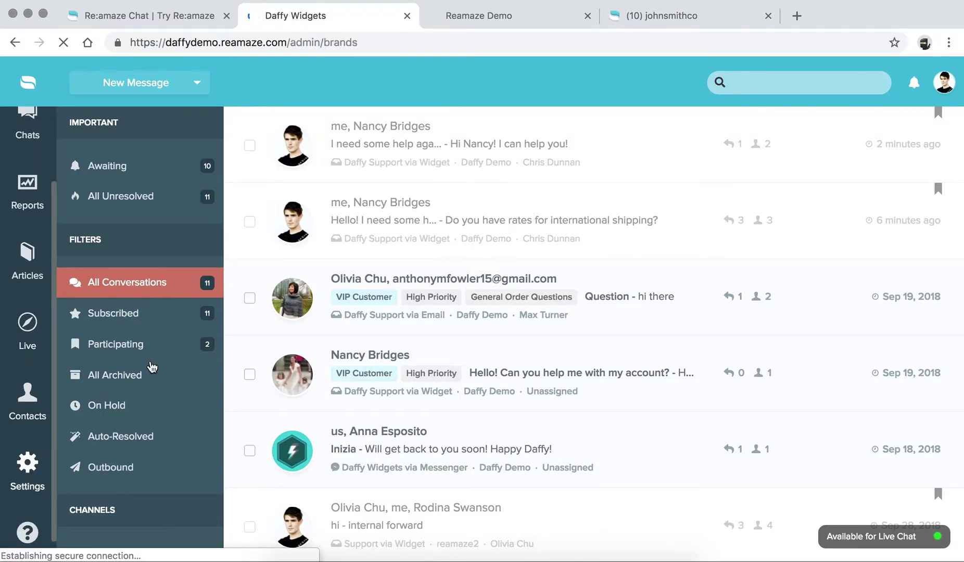
{"action": "left_click", "coordinate": [119, 404]}
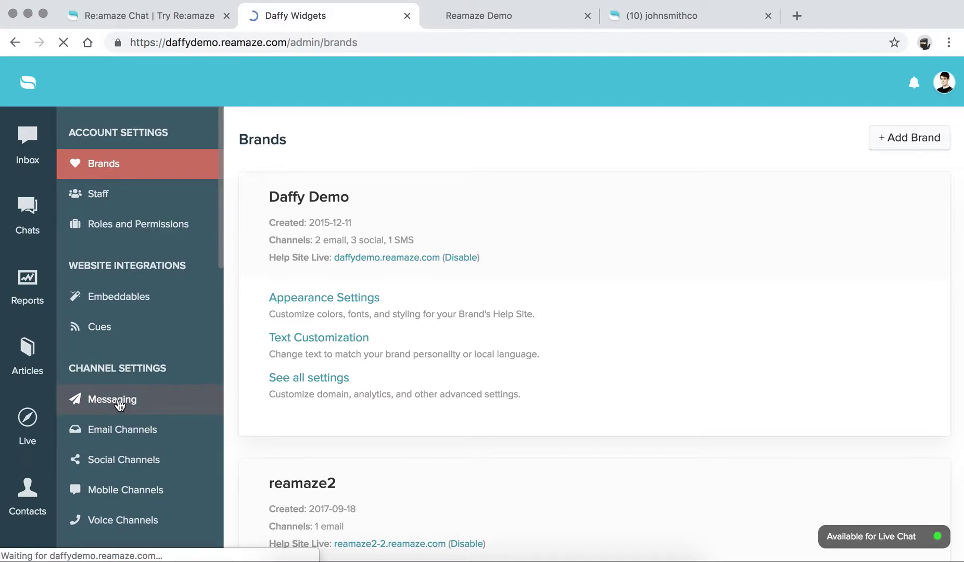
{"action": "scroll", "coordinate": [270, 315], "scroll_direction": "down", "scroll_amount": 1}
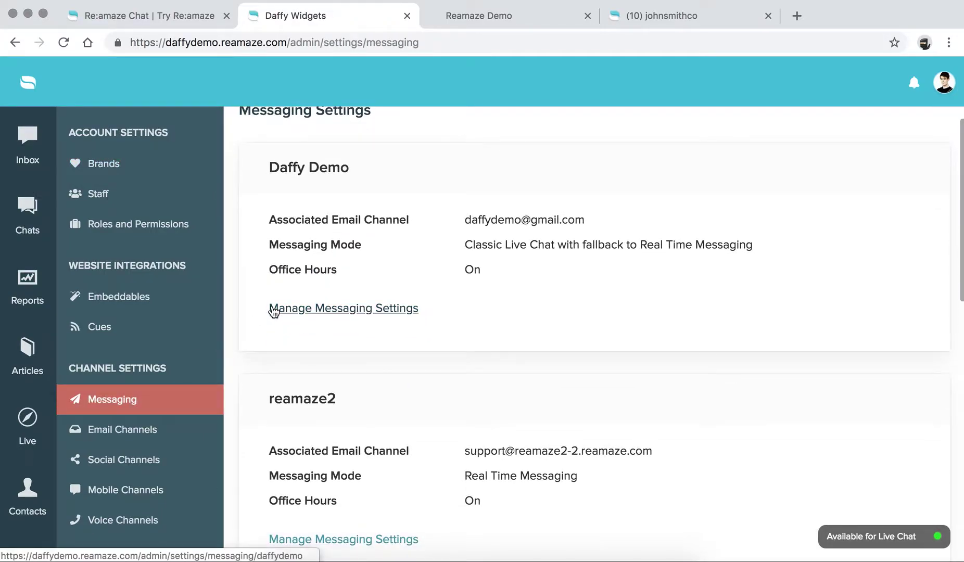
{"action": "scroll", "coordinate": [274, 303], "scroll_direction": "up", "scroll_amount": 1}
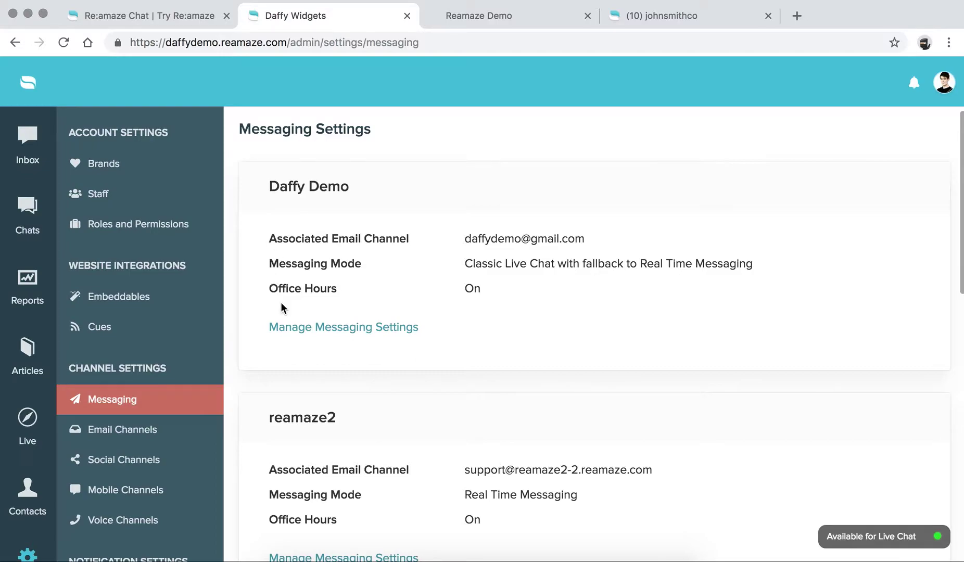
{"action": "left_click_drag", "start_coordinate": [274, 183], "coordinate": [423, 185]}
{"action": "left_click", "coordinate": [395, 186]}
{"action": "left_click_drag", "start_coordinate": [465, 263], "coordinate": [769, 266]}
{"action": "left_click", "coordinate": [758, 266]}
{"action": "left_click", "coordinate": [876, 540]}
{"action": "left_click", "coordinate": [836, 471]}
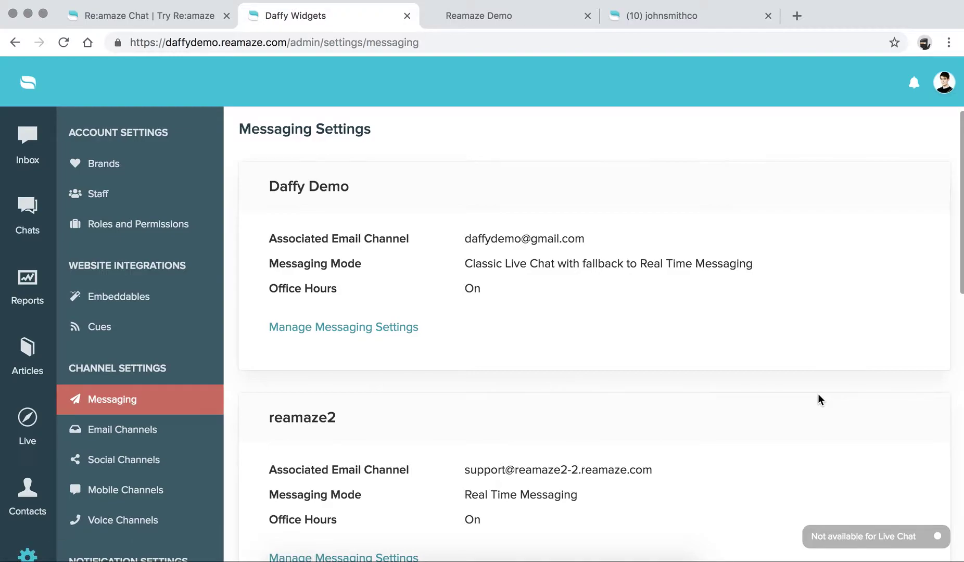
Step: Review the reamaze2 brand's details and open its messaging settings
{"action": "scroll", "coordinate": [498, 342], "scroll_direction": "down", "scroll_amount": 4}
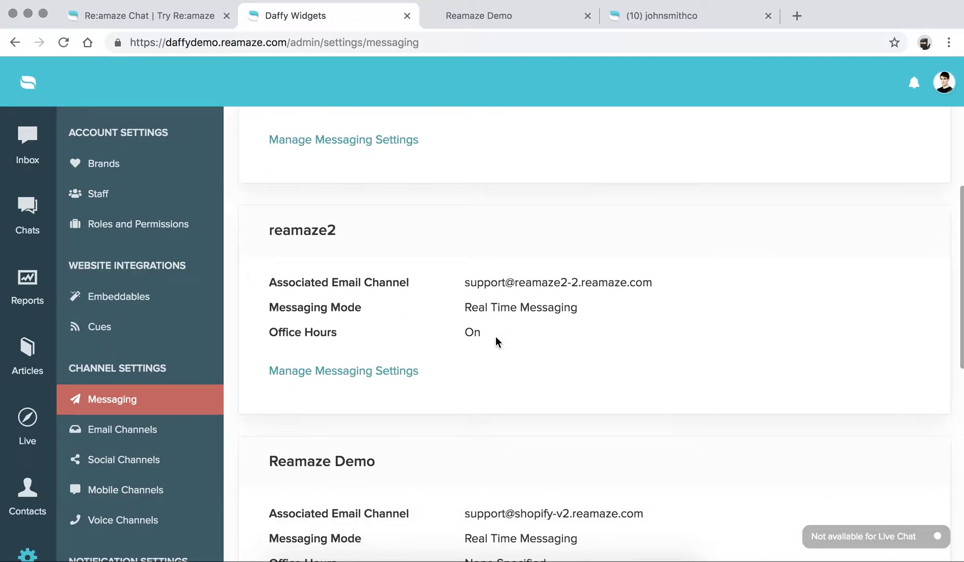
{"action": "left_click_drag", "start_coordinate": [262, 301], "coordinate": [602, 303]}
{"action": "left_click", "coordinate": [602, 303]}
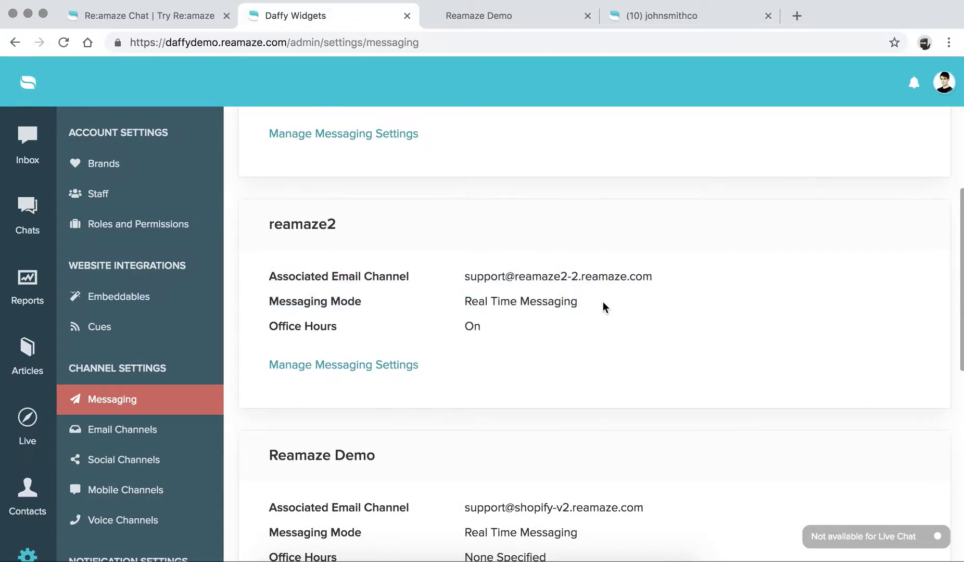
{"action": "scroll", "coordinate": [603, 307], "scroll_direction": "down", "scroll_amount": 4}
{"action": "left_click_drag", "start_coordinate": [464, 338], "coordinate": [640, 356]}
{"action": "scroll", "coordinate": [640, 355], "scroll_direction": "up", "scroll_amount": 8}
{"action": "scroll", "coordinate": [640, 356], "scroll_direction": "down", "scroll_amount": 6}
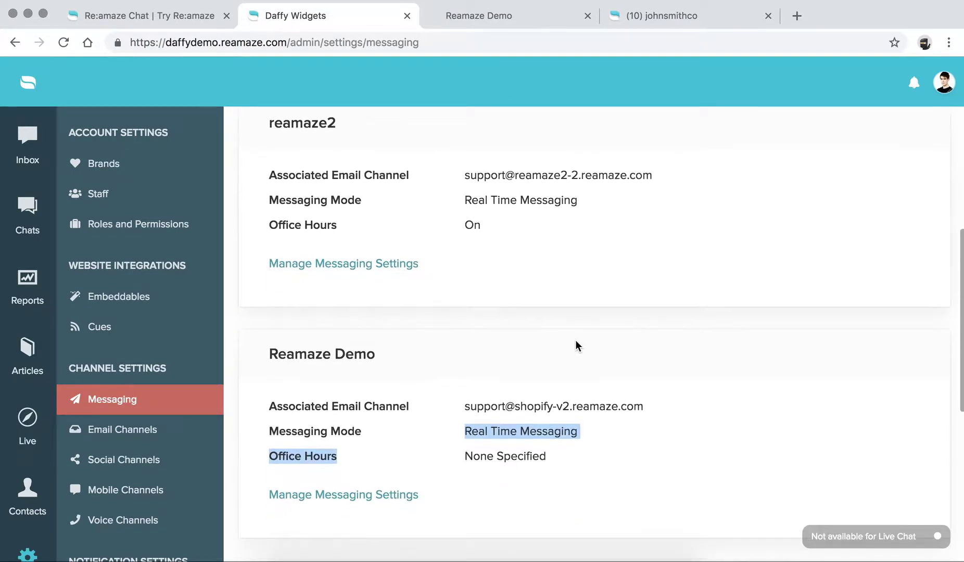
{"action": "left_click", "coordinate": [315, 268]}
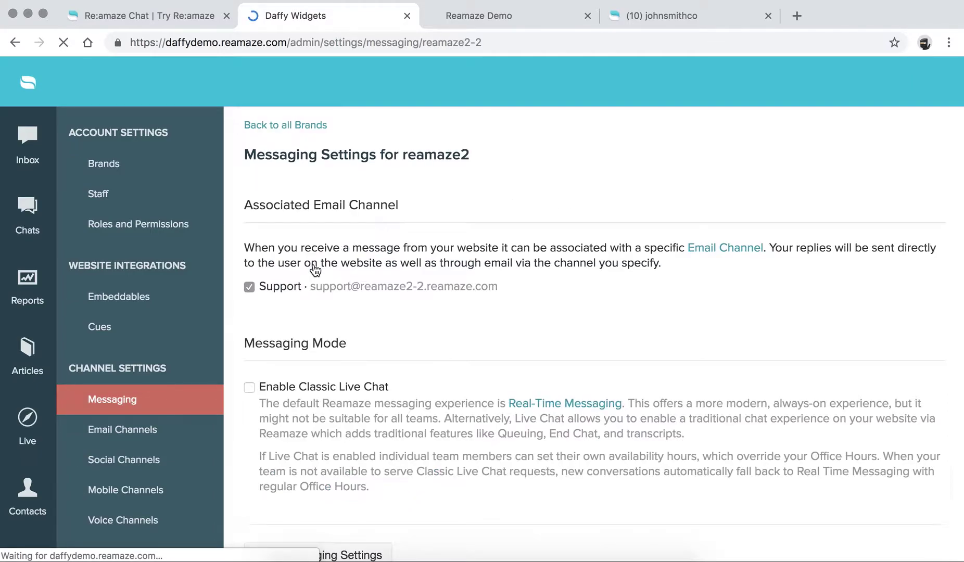
Step: Enable Classic Live Chat for the reamaze2 brand, then go back to the Shopify demo store
{"action": "scroll", "coordinate": [316, 268], "scroll_direction": "down", "scroll_amount": 5}
{"action": "scroll", "coordinate": [315, 270], "scroll_direction": "down", "scroll_amount": 3}
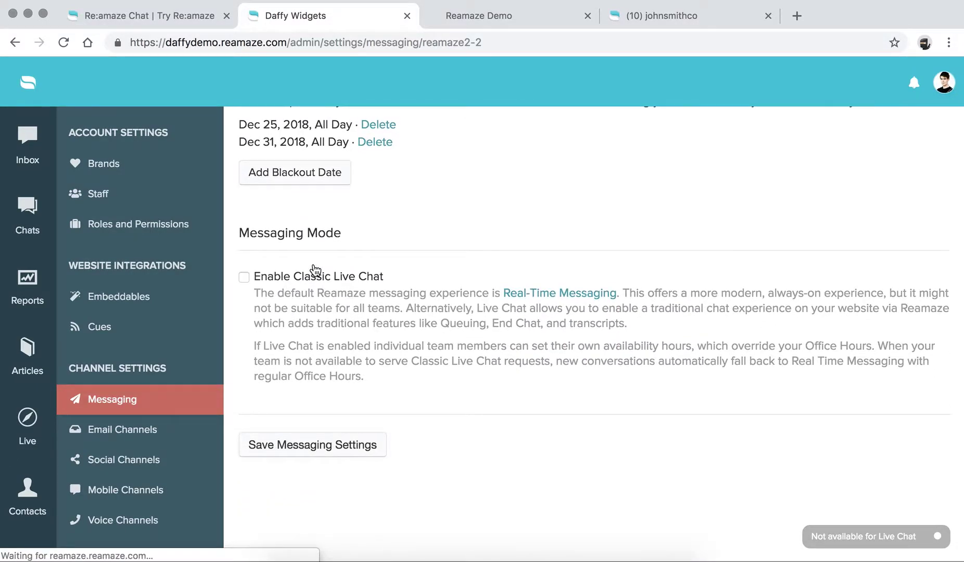
{"action": "left_click", "coordinate": [244, 277]}
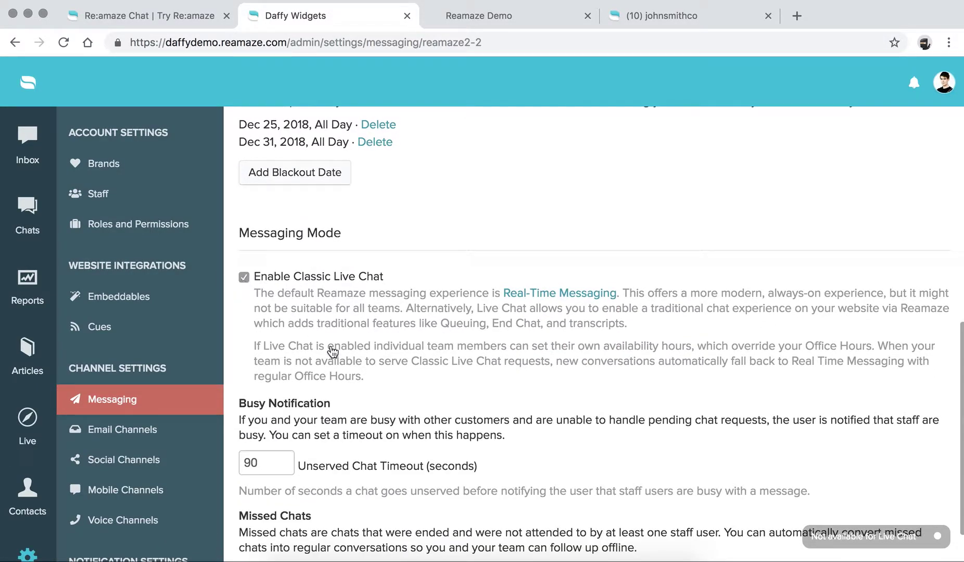
{"action": "scroll", "coordinate": [342, 364], "scroll_direction": "down", "scroll_amount": 4}
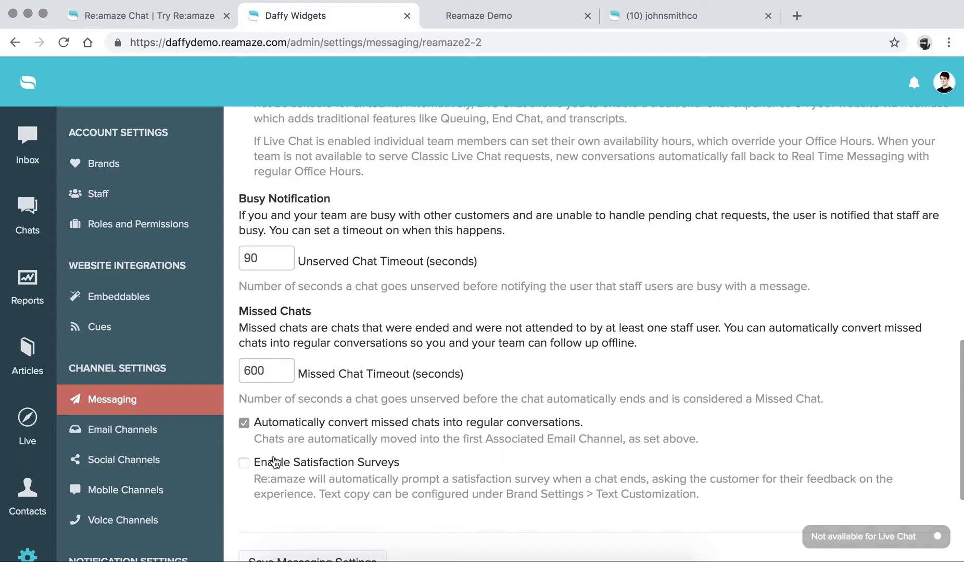
{"action": "scroll", "coordinate": [281, 458], "scroll_direction": "down", "scroll_amount": 2}
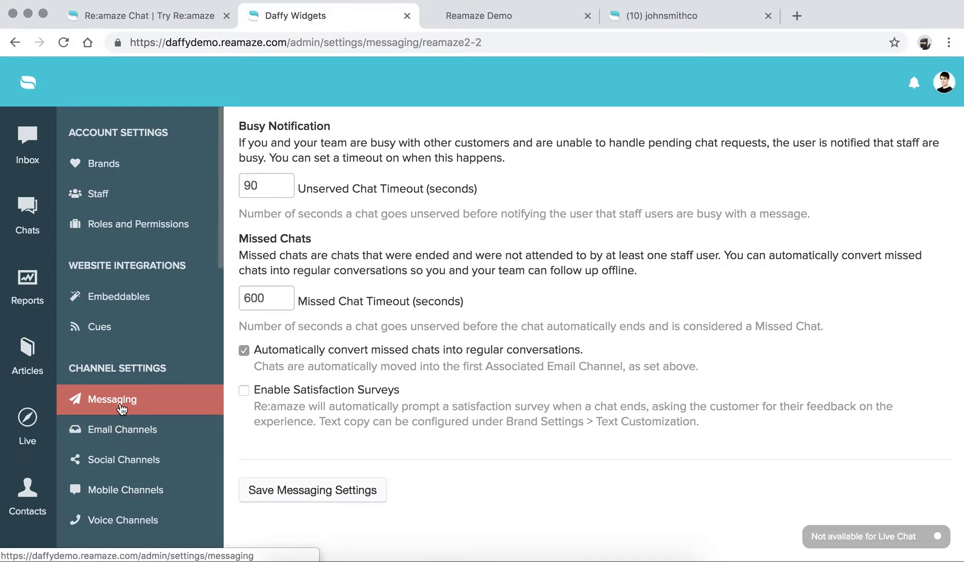
{"action": "left_click", "coordinate": [120, 408]}
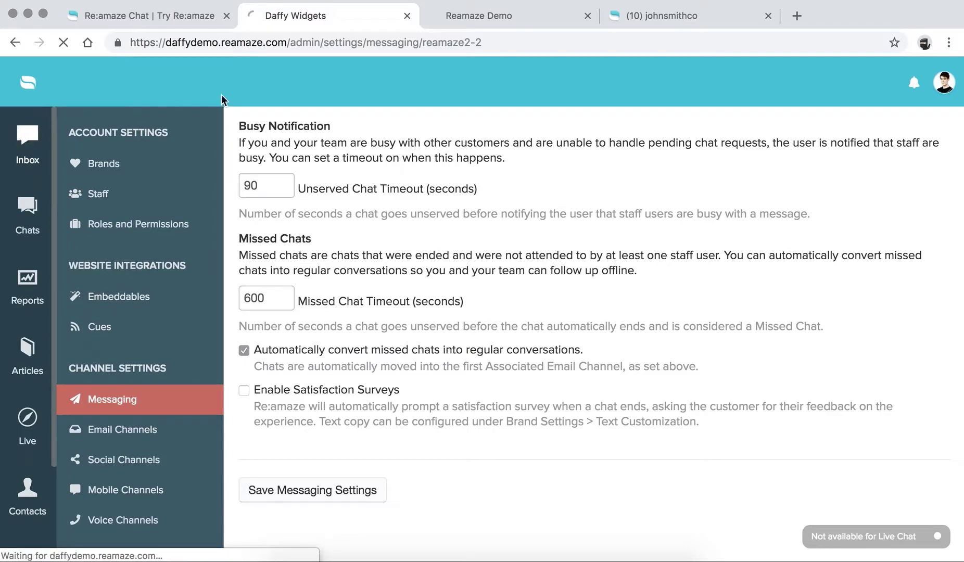
{"action": "left_click", "coordinate": [480, 16]}
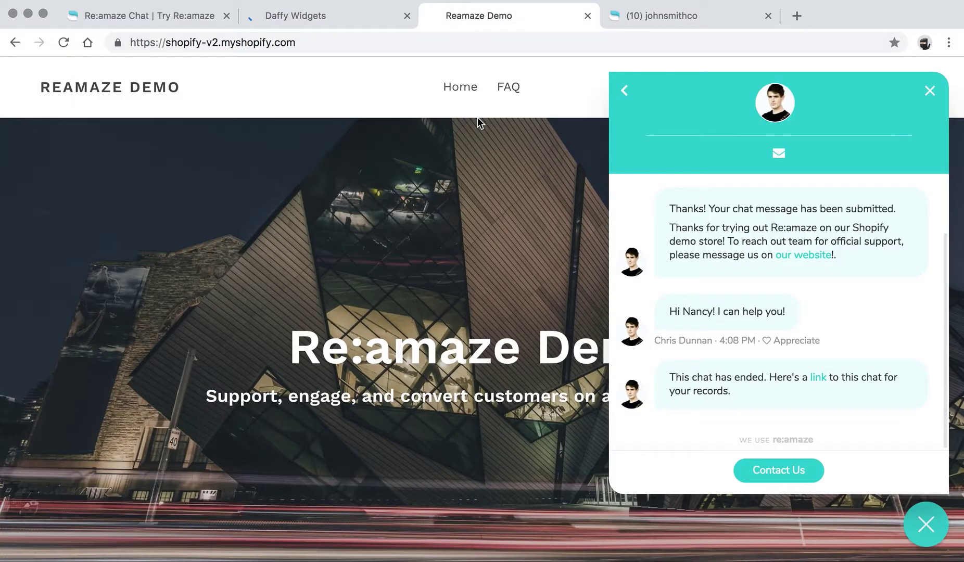
Step: Return the chat widget to its Contact Us home, then go to the Re:amaze Chat product page
{"action": "left_click", "coordinate": [624, 90]}
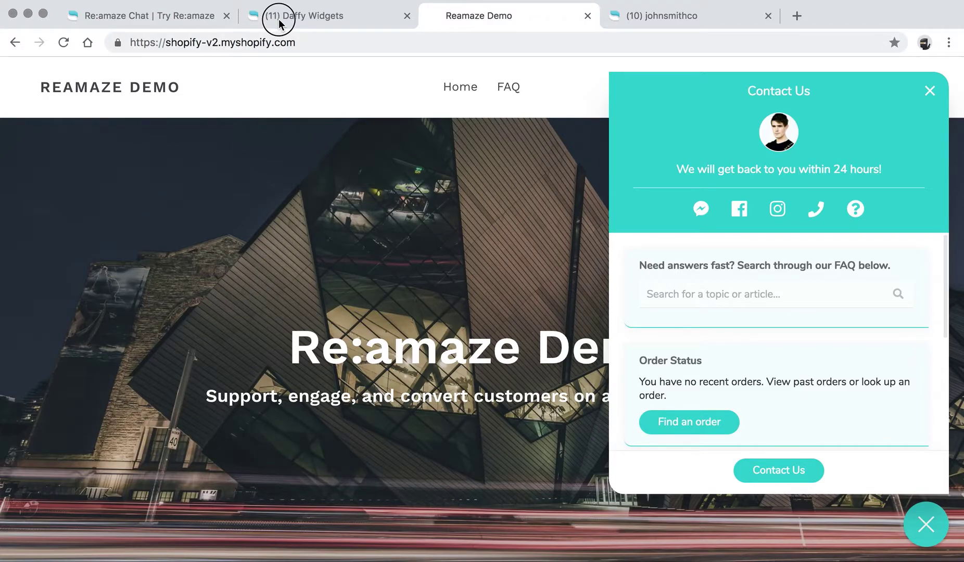
{"action": "key", "text": "ctrl+shift+Tab"}
{"action": "key", "text": "ctrl+shift+Tab"}
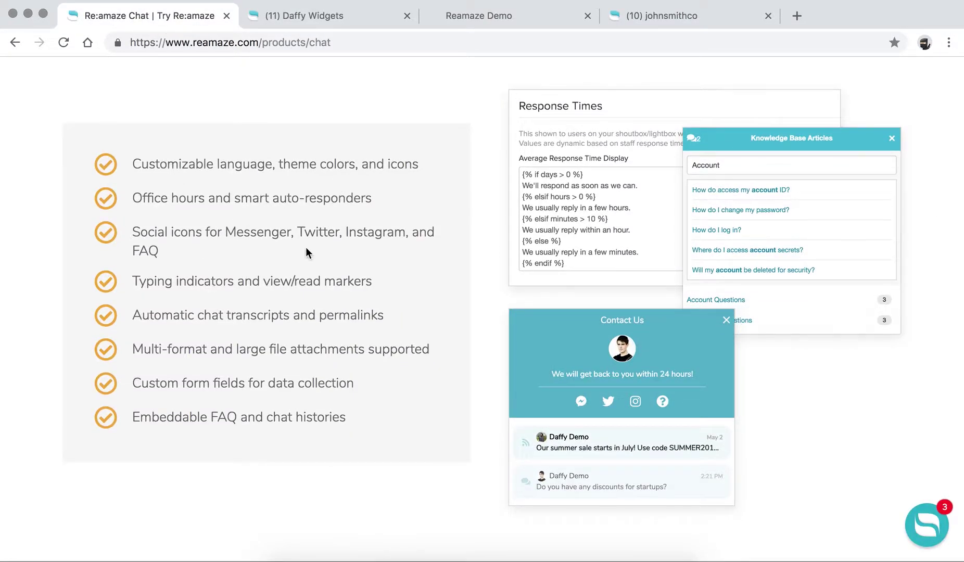
Step: Reveal the Explore Features menu listing Inbox, Chat, Live and FAQ from the top of the page
{"action": "scroll", "coordinate": [359, 268], "scroll_direction": "down", "scroll_amount": 3}
{"action": "scroll", "coordinate": [358, 268], "scroll_direction": "down", "scroll_amount": 9}
{"action": "scroll", "coordinate": [358, 267], "scroll_direction": "up", "scroll_amount": 5}
{"action": "scroll", "coordinate": [359, 268], "scroll_direction": "up", "scroll_amount": 20}
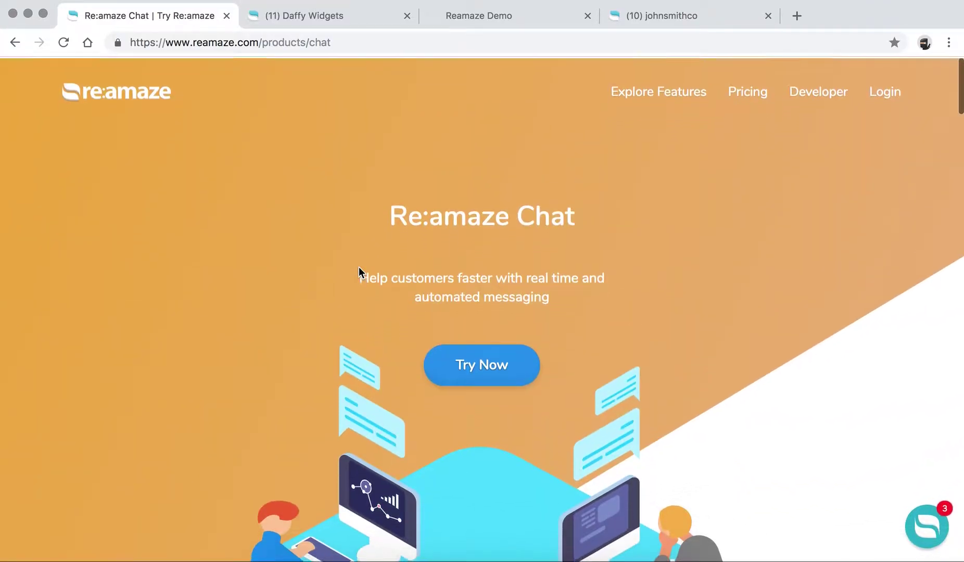
{"action": "mouse_move", "coordinate": [635, 97]}
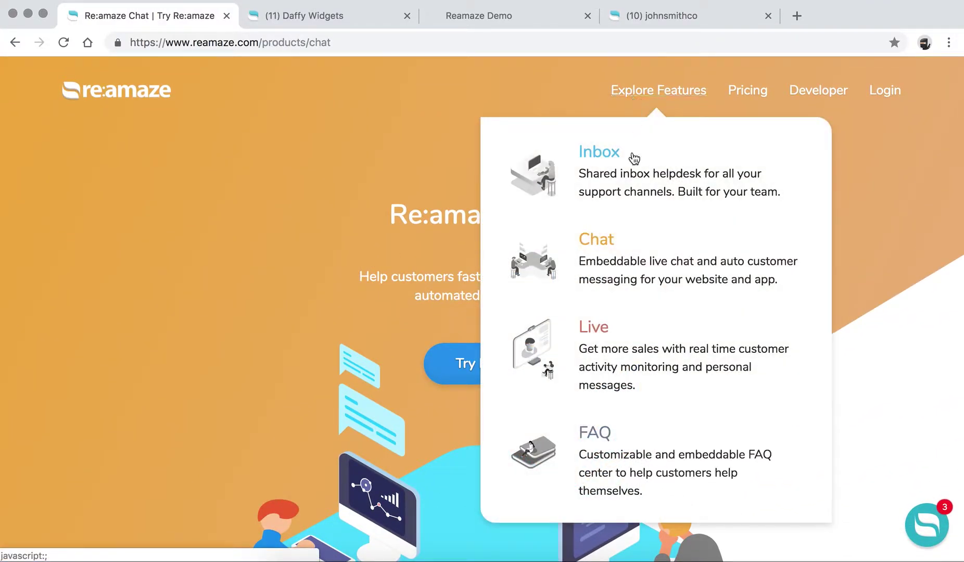